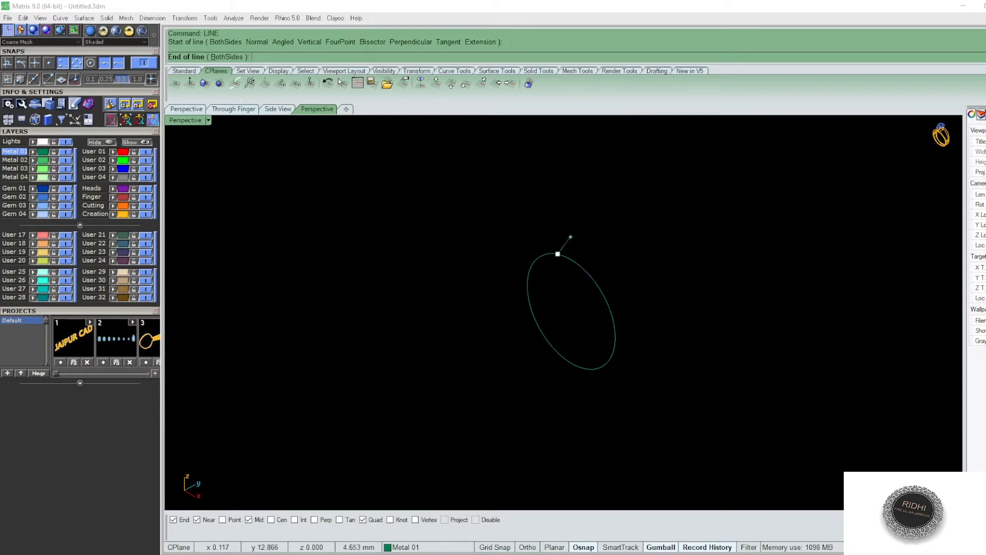
Step: In the Right view, complete the line as a horizontal both-sided line extending 4 mm each way from the ring circle's top
{"action": "key", "text": "F4"}
{"action": "type", "text": "b"}
{"action": "key", "text": "Return"}
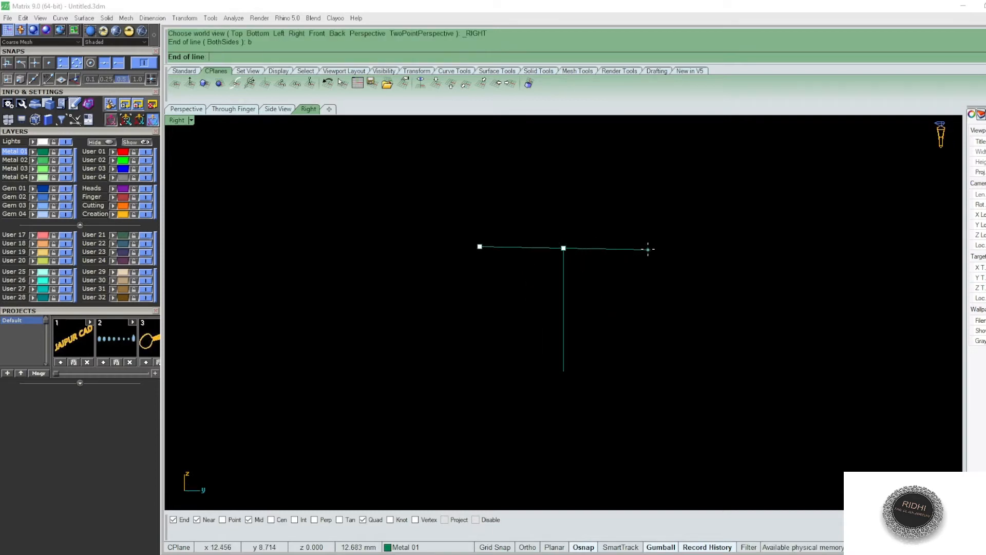
{"action": "type", "text": "8"}
{"action": "key", "text": "Return"}
{"action": "type", "text": "4"}
{"action": "key", "text": "Return"}
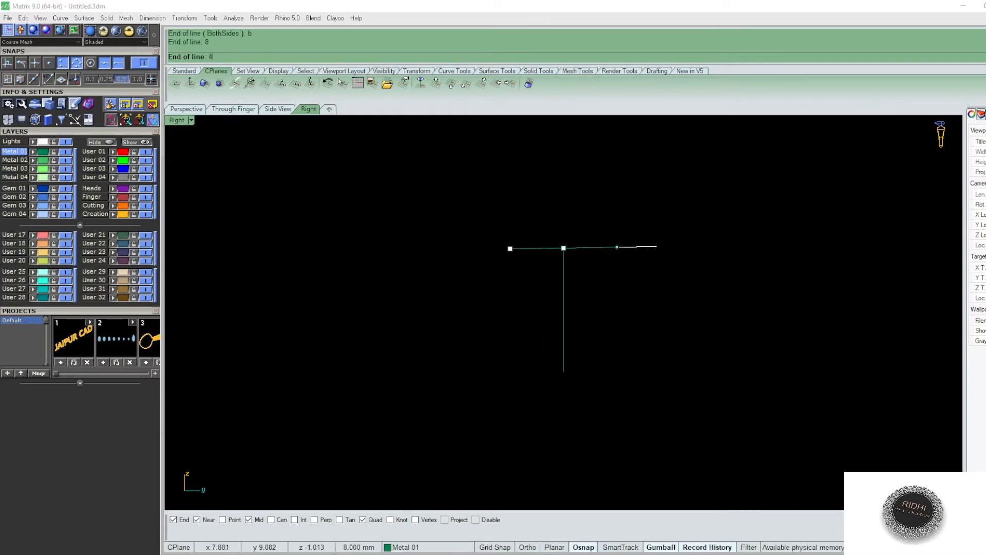
{"action": "left_click", "coordinate": [656, 247]}
{"action": "scroll", "coordinate": [606, 262], "scroll_direction": "up", "scroll_amount": 3}
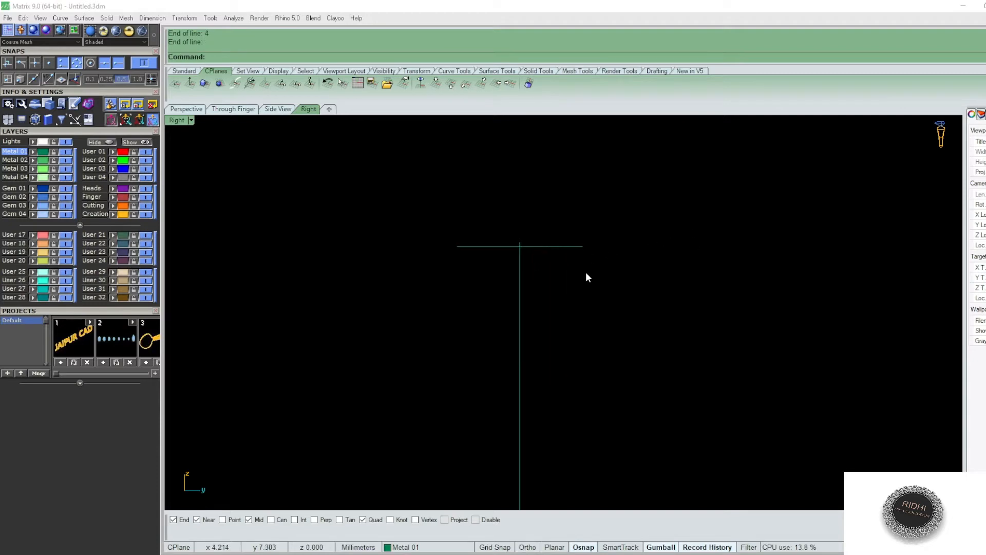
Step: Delete the horizontal line at the top of the ring circle
{"action": "left_click", "coordinate": [534, 246]}
{"action": "scroll", "coordinate": [534, 241], "scroll_direction": "up", "scroll_amount": 3}
{"action": "type", "text": "m"}
{"action": "key", "text": "Return"}
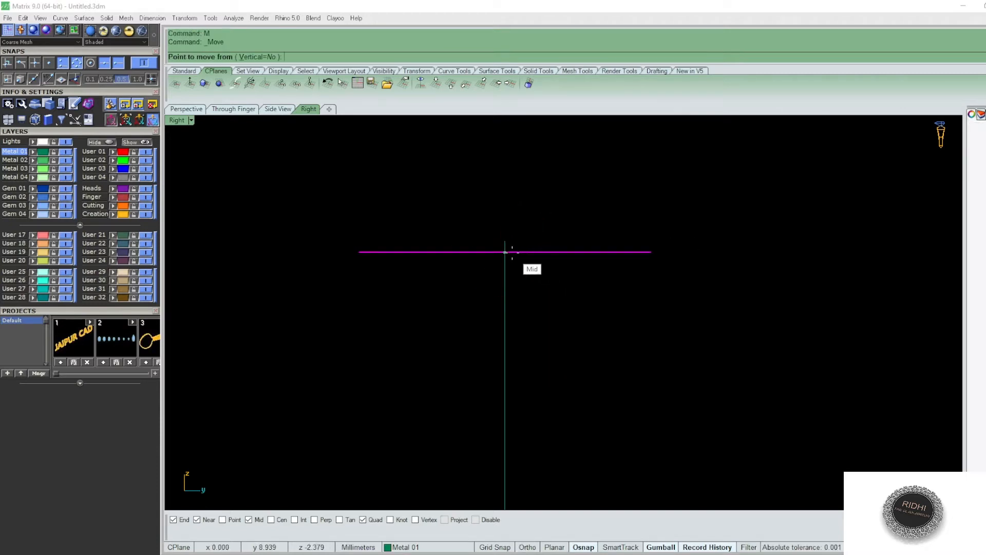
{"action": "key", "text": "Escape"}
{"action": "key", "text": "Escape"}
{"action": "left_click", "coordinate": [553, 251]}
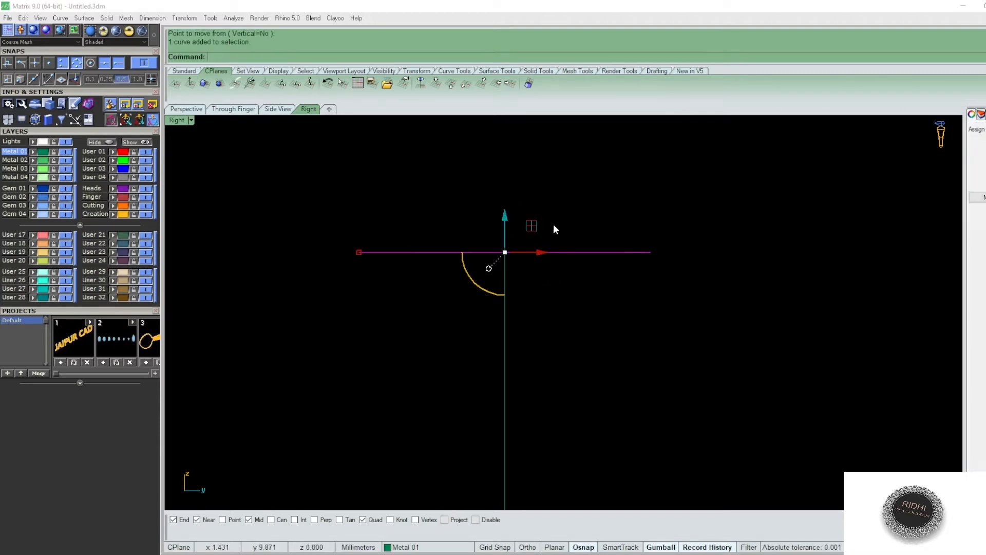
{"action": "key", "text": "Delete"}
{"action": "type", "text": "l"}
{"action": "key", "text": "Return"}
{"action": "left_click", "coordinate": [505, 240]}
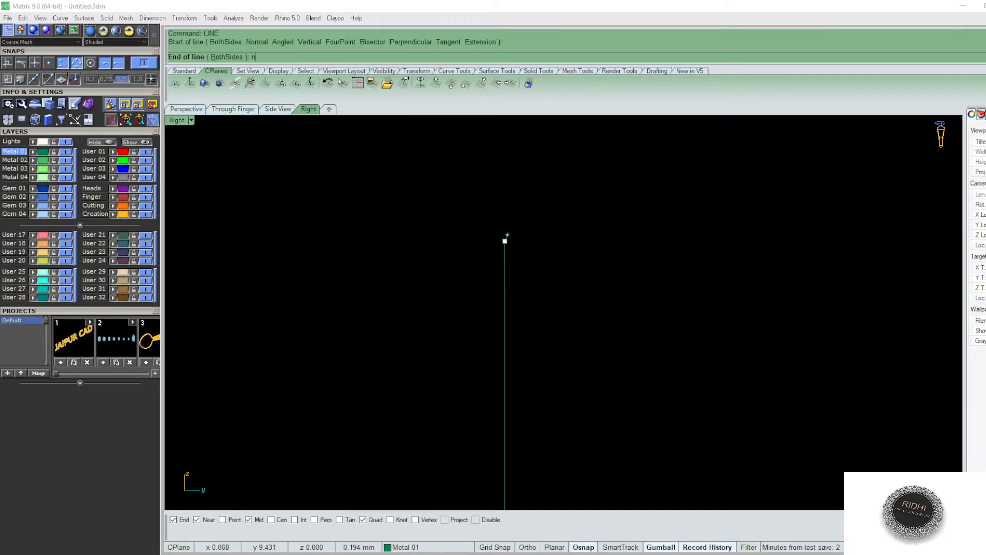
{"action": "type", "text": "n"}
{"action": "key", "text": "Return"}
{"action": "key", "text": "Escape"}
{"action": "type", "text": "m"}
{"action": "key", "text": "Return"}
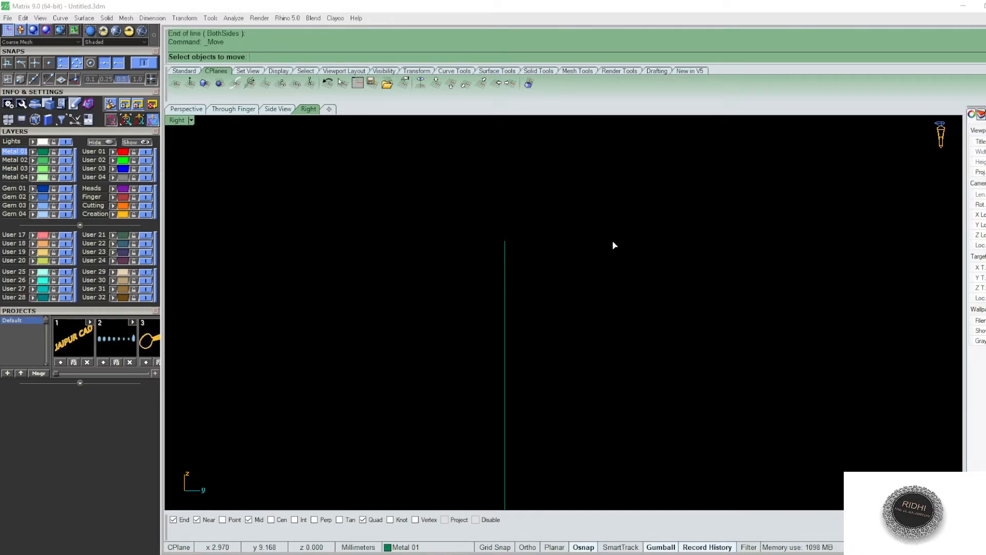
{"action": "key", "text": "Escape"}
Step: Draw a horizontal both-sided line from the ring circle's top quadrant, using a half-length of 7/2 mm
{"action": "type", "text": "line"}
{"action": "key", "text": "Return"}
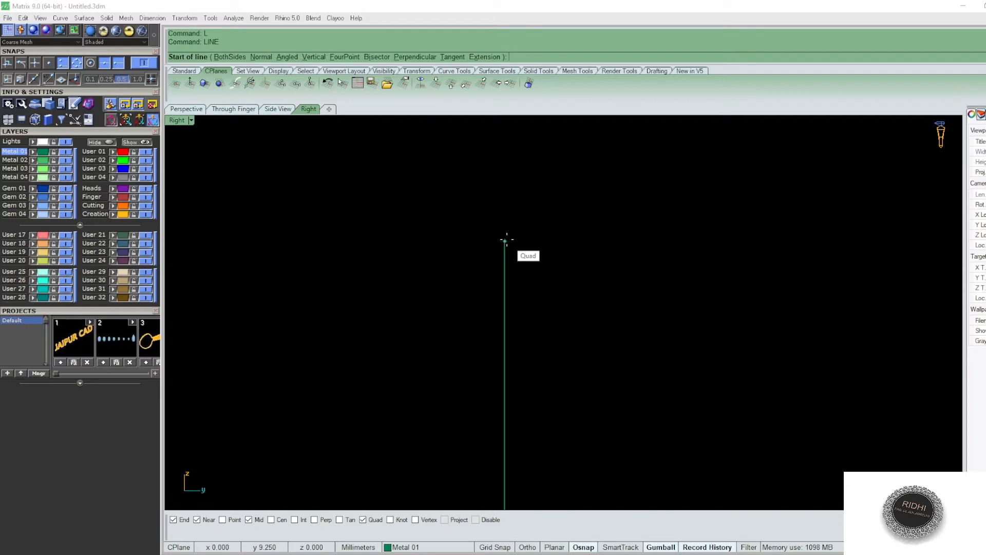
{"action": "left_click", "coordinate": [505, 241]}
{"action": "type", "text": "b"}
{"action": "key", "text": "Return"}
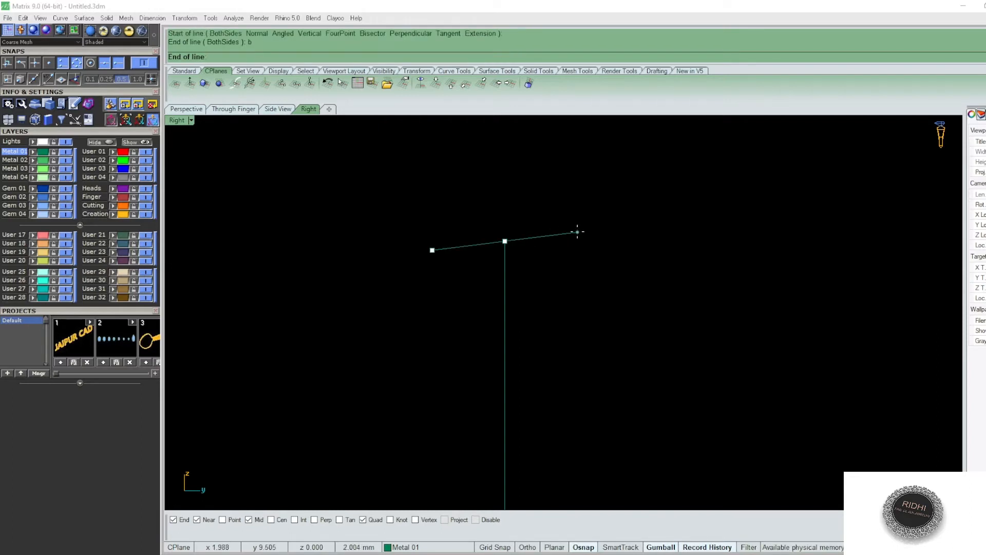
{"action": "type", "text": "7/2"}
{"action": "key", "text": "Return"}
{"action": "left_click", "coordinate": [577, 234]}
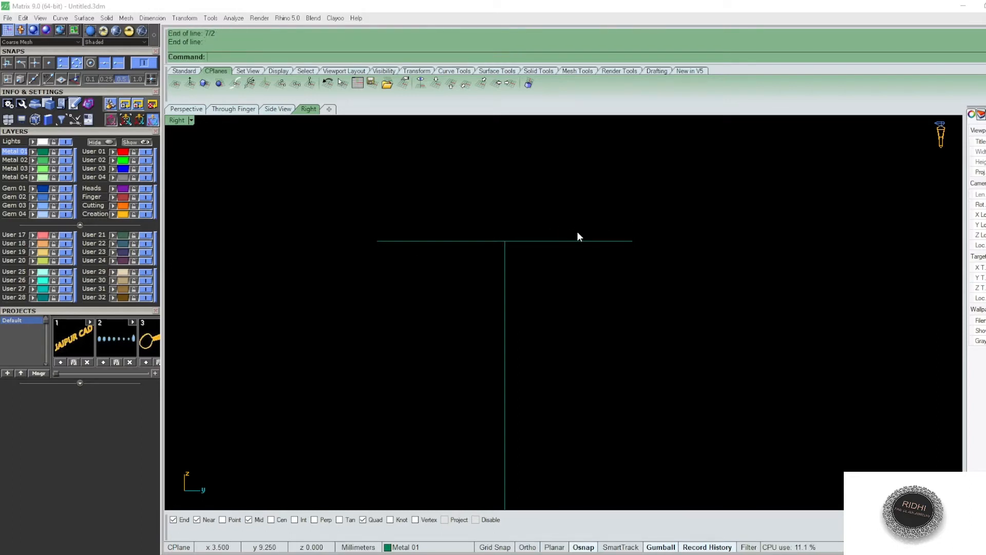
Step: Measure the horizontal line from end to end with a temporary dimension
{"action": "scroll", "coordinate": [608, 282], "scroll_direction": "down", "scroll_amount": 5}
{"action": "type", "text": "dim"}
{"action": "key", "text": "Return"}
{"action": "left_click", "coordinate": [471, 256]}
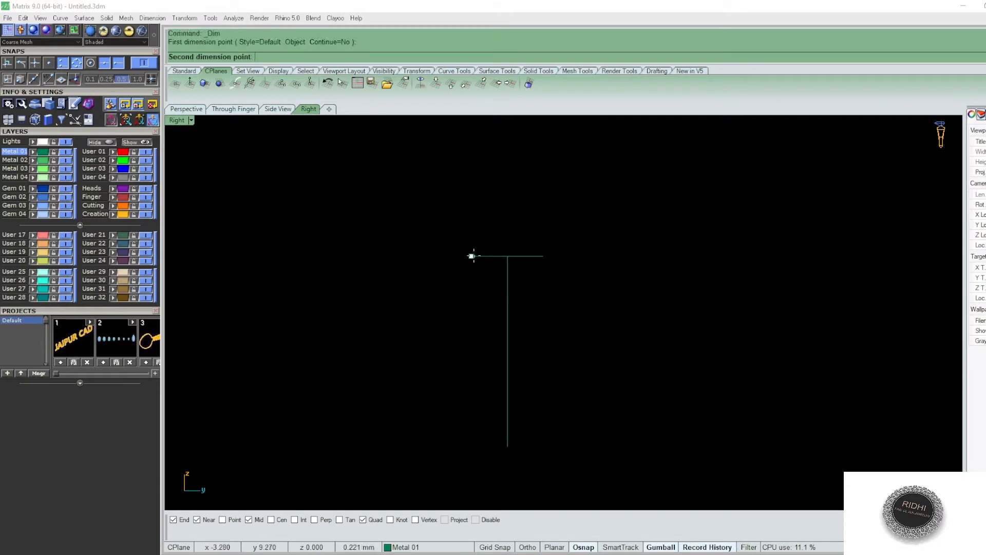
{"action": "left_click", "coordinate": [545, 255]}
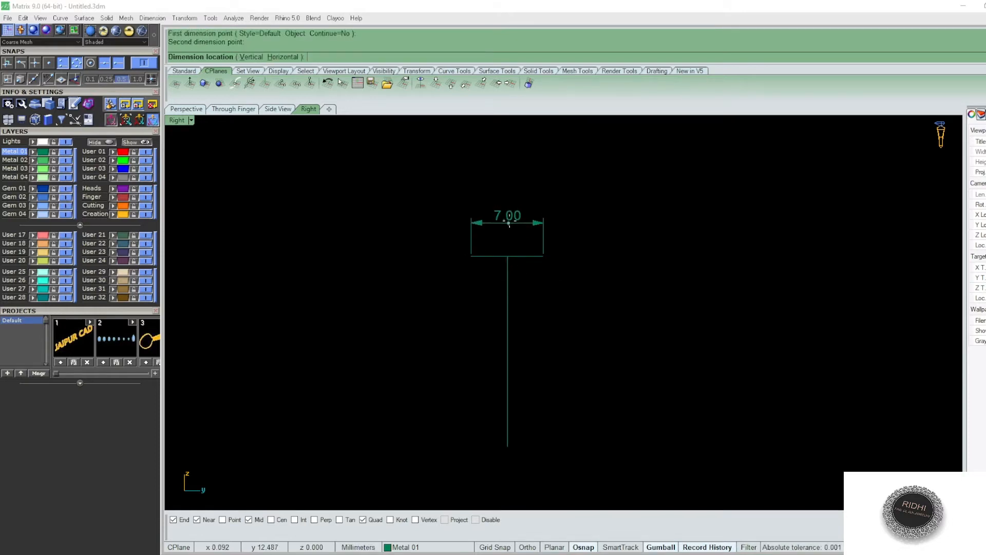
{"action": "key", "text": "Escape"}
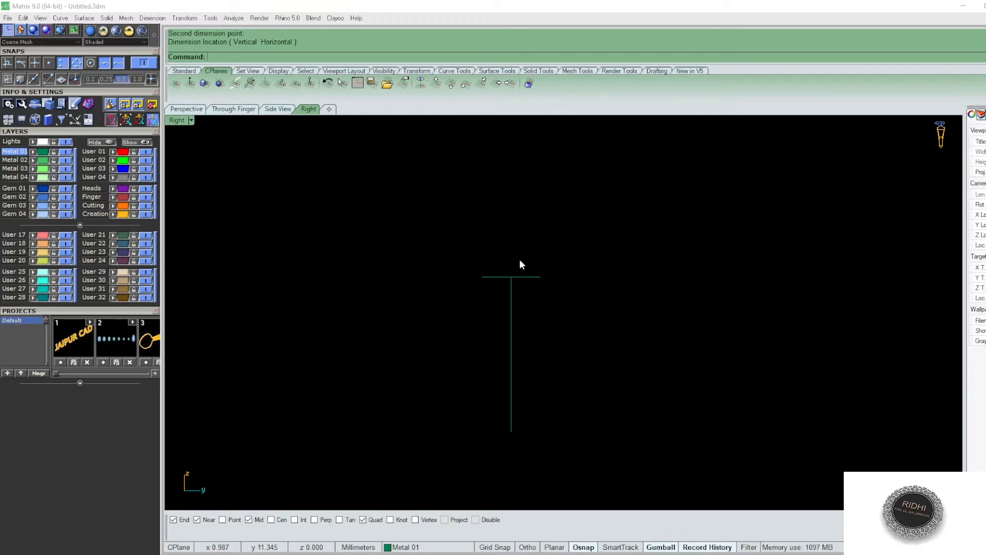
Step: Draw a 1.5 mm vertical line upward from the left end of the horizontal line
{"action": "scroll", "coordinate": [467, 277], "scroll_direction": "up", "scroll_amount": 3}
{"action": "key", "text": "Escape"}
{"action": "type", "text": "l"}
{"action": "key", "text": "Return"}
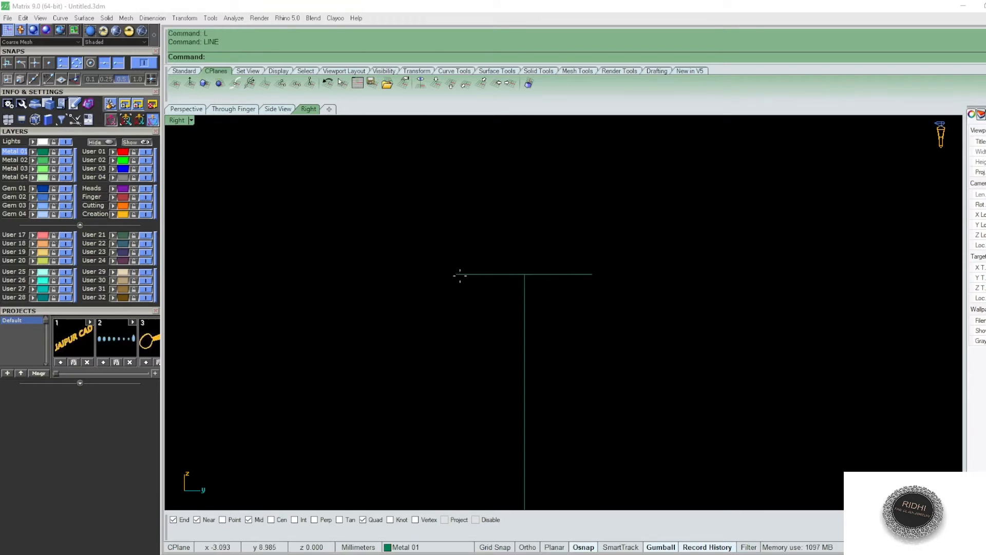
{"action": "left_click", "coordinate": [456, 273]}
{"action": "type", "text": "1.5"}
{"action": "key", "text": "Return"}
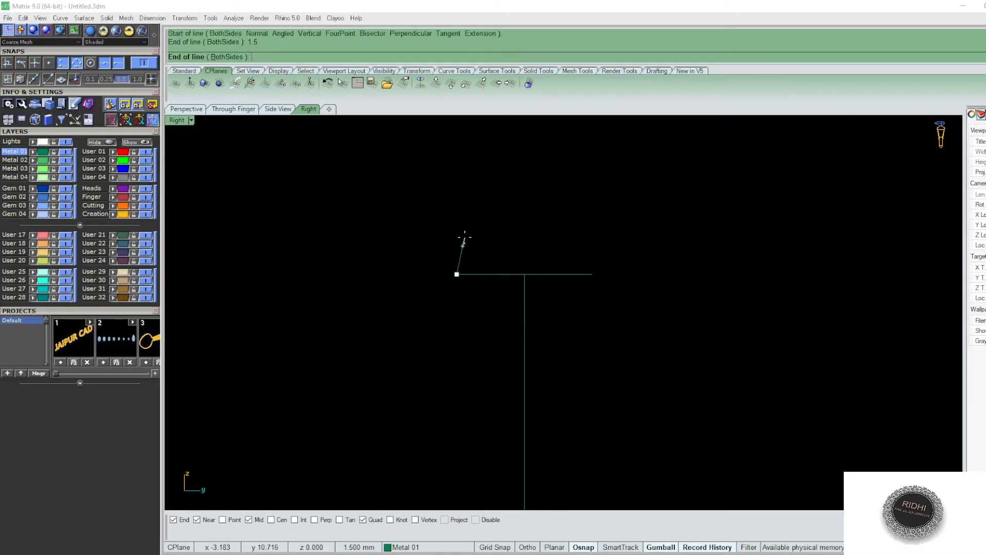
{"action": "left_click", "coordinate": [459, 228]}
Step: Measure the short vertical line's height with a temporary dimension
{"action": "type", "text": "D"}
{"action": "key", "text": "Return"}
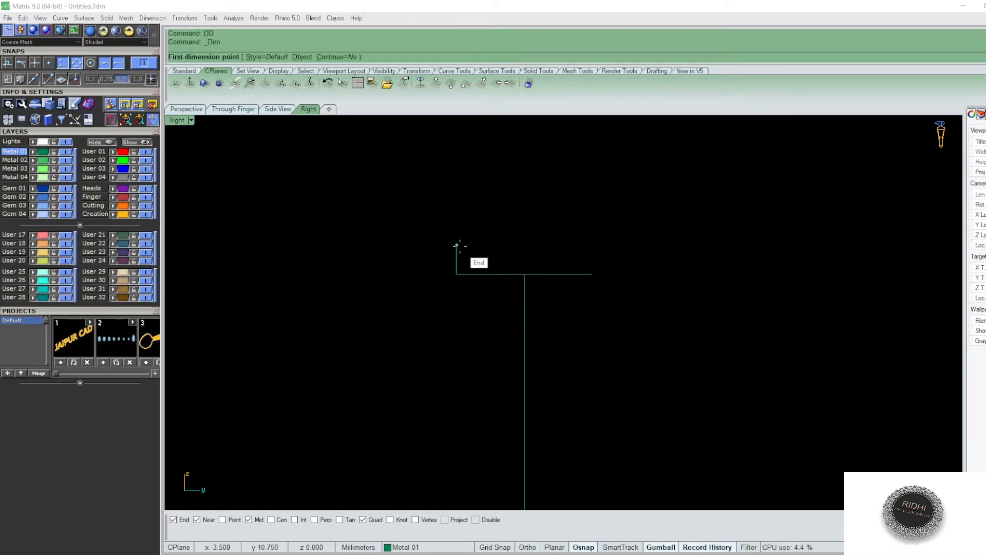
{"action": "left_click", "coordinate": [456, 245]}
{"action": "left_click", "coordinate": [457, 274]}
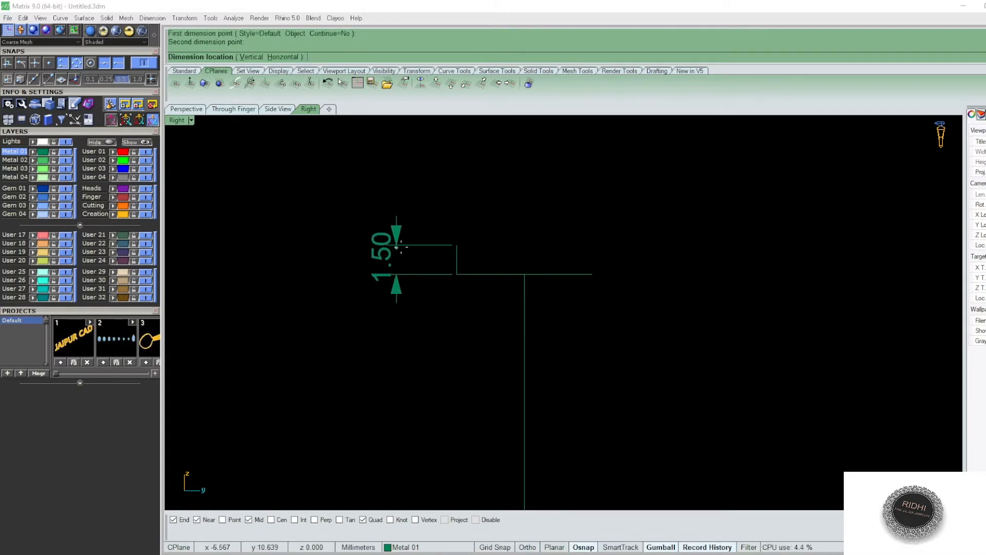
{"action": "key", "text": "Escape"}
Step: Mirror the short vertical line about the ring's vertical centre line, keeping the original in place
{"action": "left_click_drag", "start_coordinate": [458, 251], "coordinate": [447, 246]}
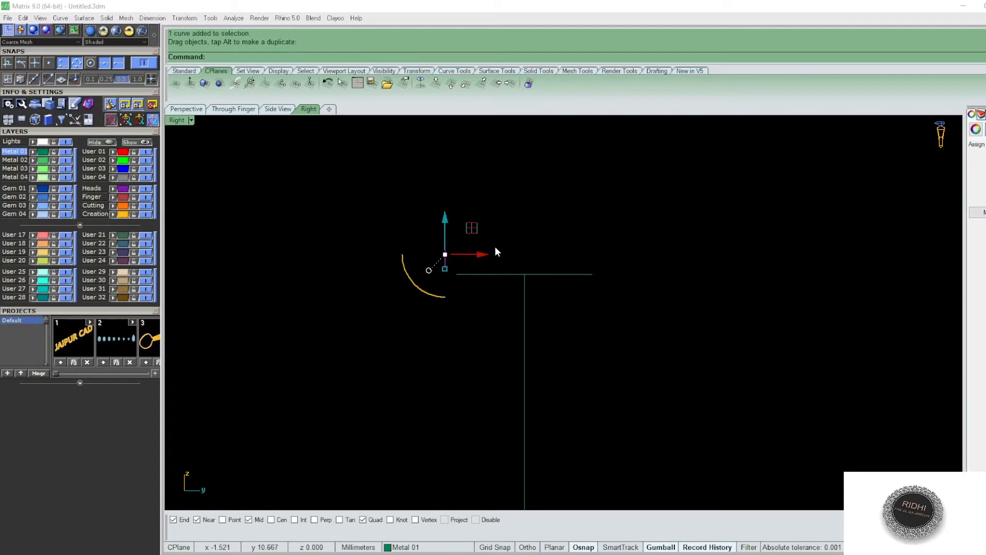
{"action": "key", "text": "ctrl+z"}
{"action": "right_click_drag", "start_coordinate": [534, 216], "coordinate": [505, 248]}
{"action": "type", "text": "Mirror"}
{"action": "key", "text": "Return"}
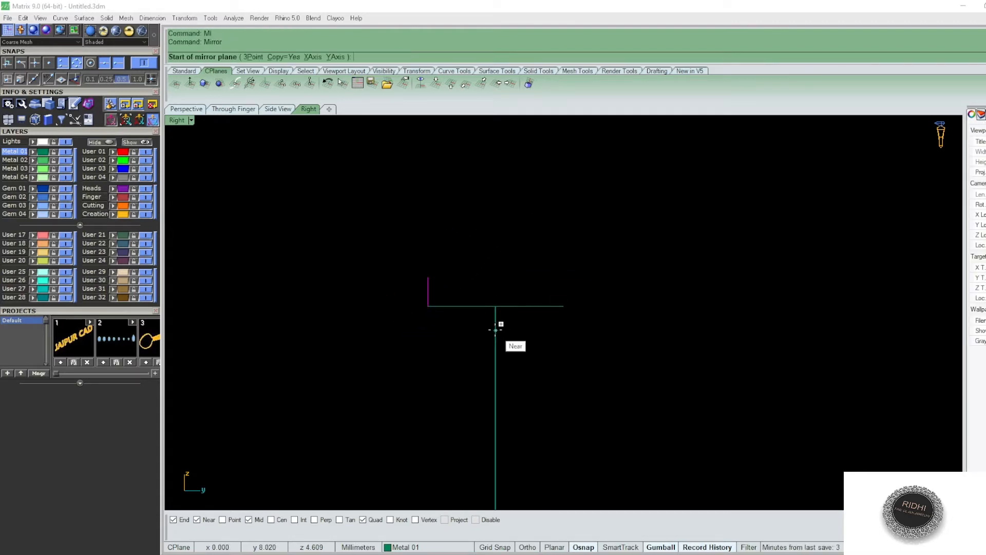
{"action": "left_click", "coordinate": [495, 329]}
{"action": "left_click", "coordinate": [492, 223]}
{"action": "key", "text": "Escape"}
Step: Draw a 1.3 mm horizontal line inward from the upper end of the left vertical line
{"action": "scroll", "coordinate": [432, 282], "scroll_direction": "up", "scroll_amount": 4}
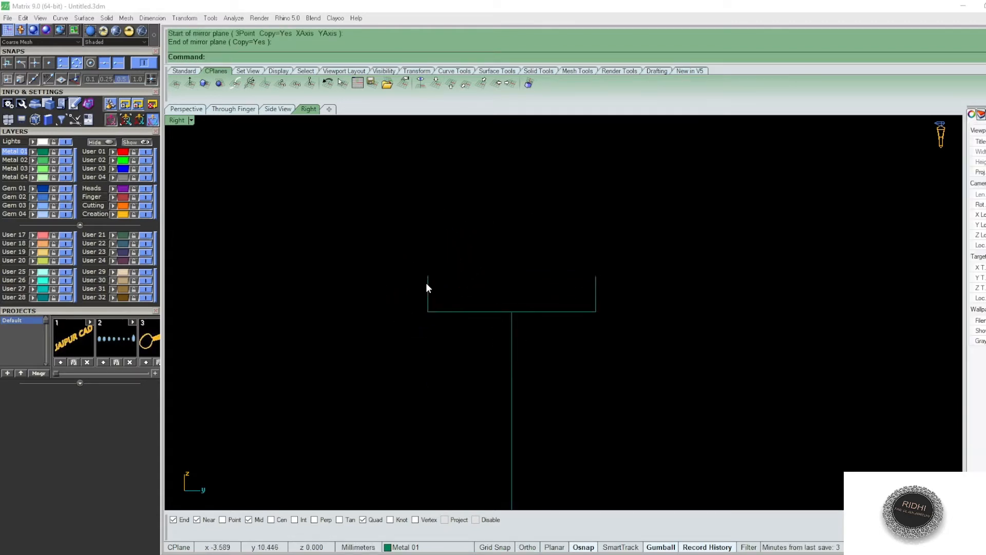
{"action": "type", "text": "line"}
{"action": "key", "text": "Return"}
{"action": "left_click", "coordinate": [429, 274]}
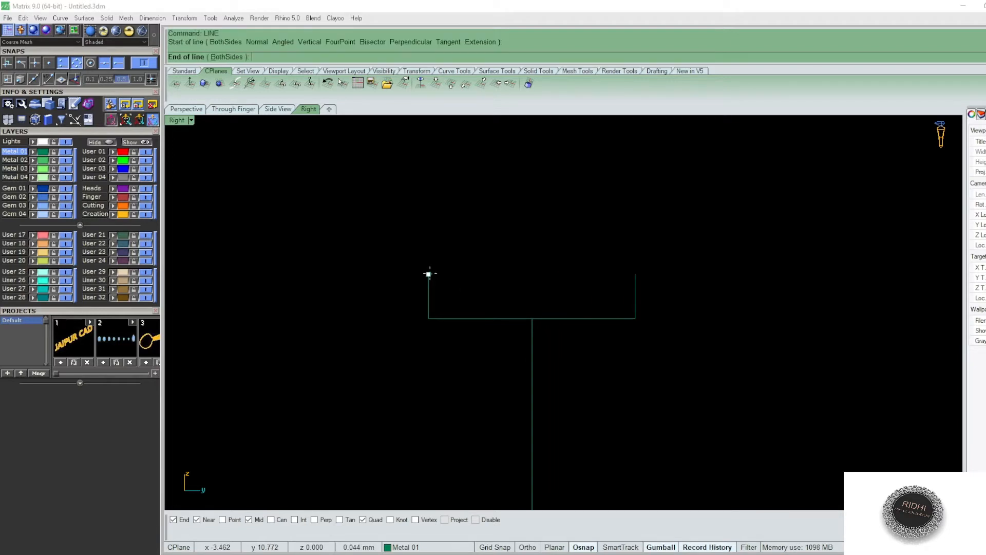
{"action": "type", "text": "1"}
{"action": "key", "text": "Return"}
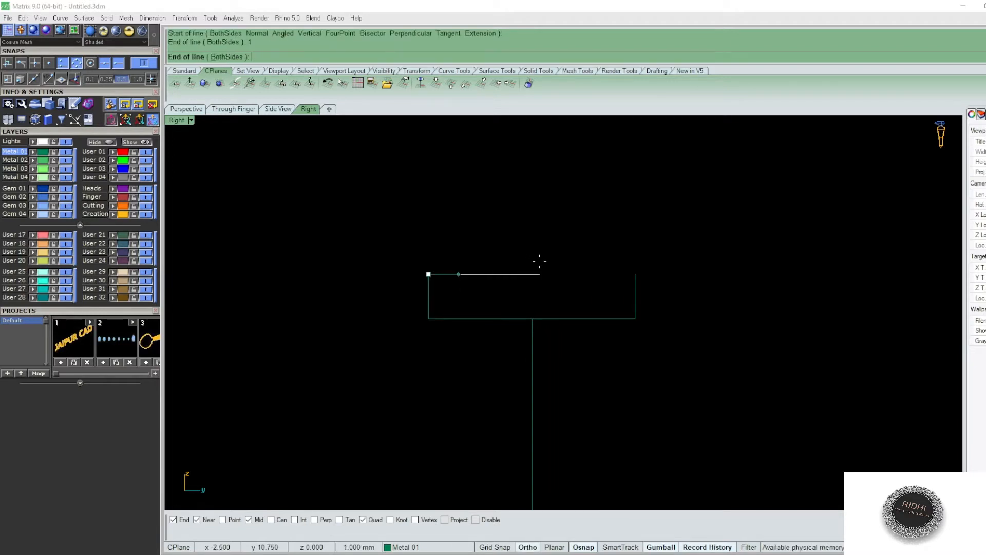
{"action": "key", "text": "F8"}
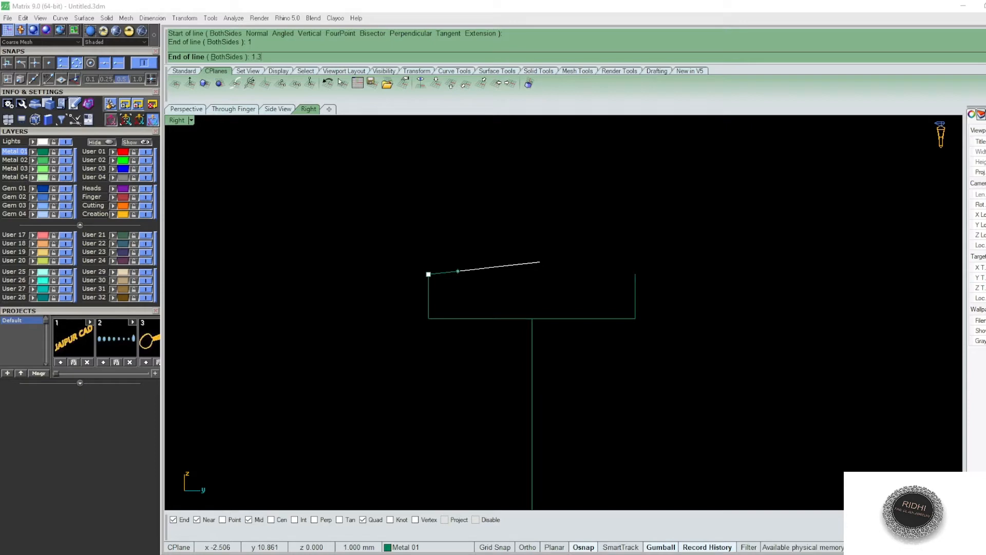
{"action": "type", "text": "1.3"}
{"action": "key", "text": "Return"}
{"action": "key", "text": "Escape"}
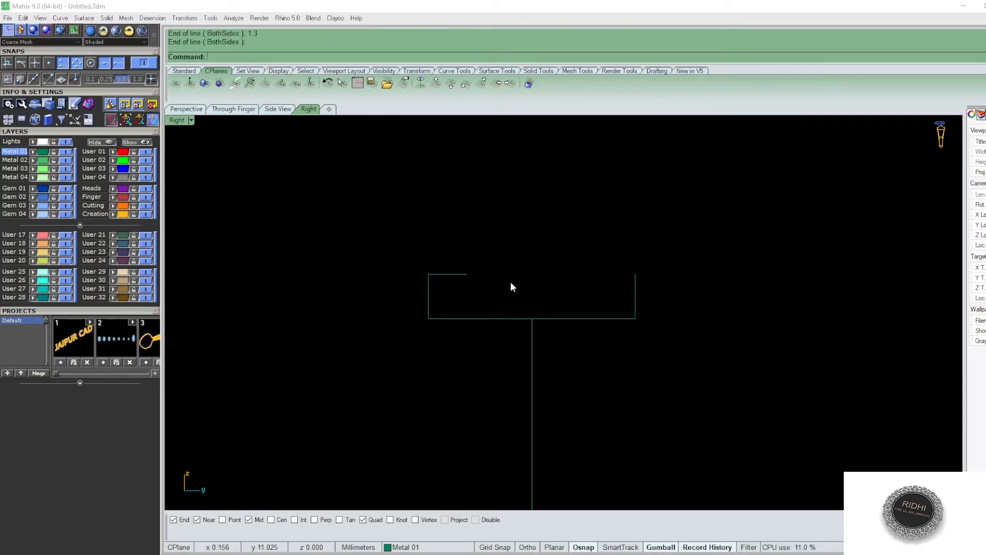
Step: Mirror the short upper horizontal line about the vertical centre line, keeping the original
{"action": "left_click", "coordinate": [453, 277]}
{"action": "type", "text": "mirror"}
{"action": "key", "text": "Return"}
{"action": "left_click", "coordinate": [532, 319]}
{"action": "key", "text": "F8"}
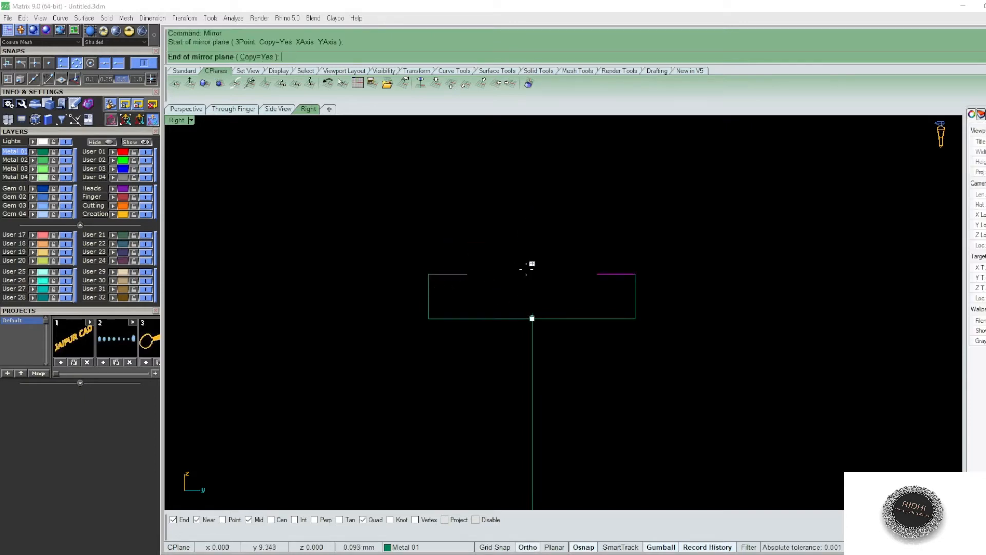
{"action": "left_click", "coordinate": [528, 234]}
Step: Draw a line joining the inner ends of the two short upper horizontal lines
{"action": "type", "text": "L"}
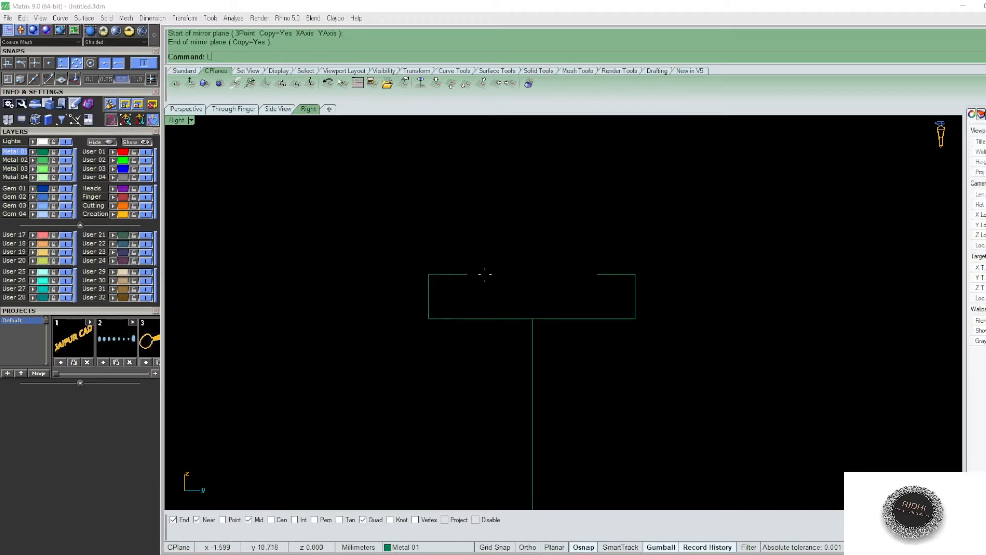
{"action": "type", "text": "ine"}
{"action": "key", "text": "Return"}
{"action": "left_click", "coordinate": [467, 274]}
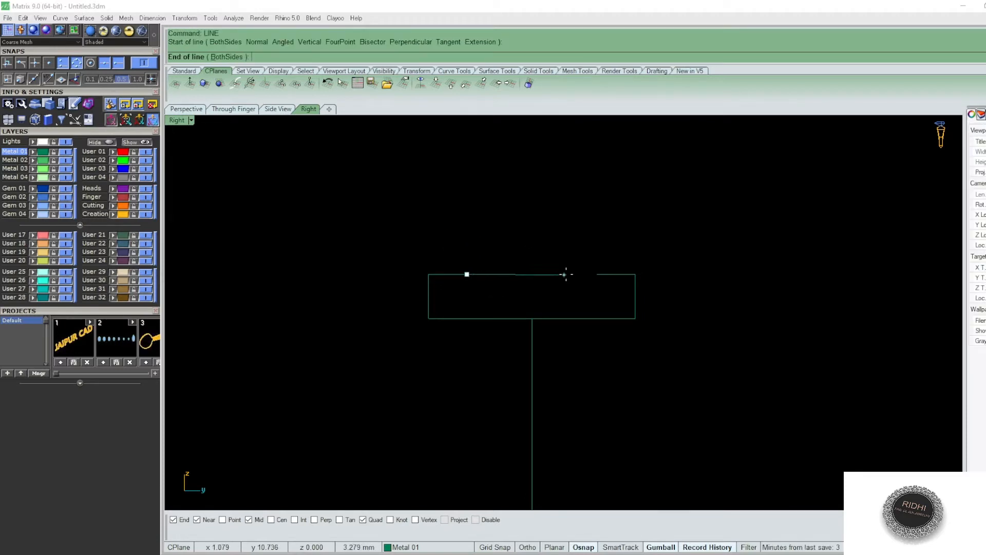
{"action": "left_click", "coordinate": [595, 274]}
Step: Rebuild the middle upper line with a point count of 4 and degree 3
{"action": "left_click", "coordinate": [516, 276]}
{"action": "type", "text": "R"}
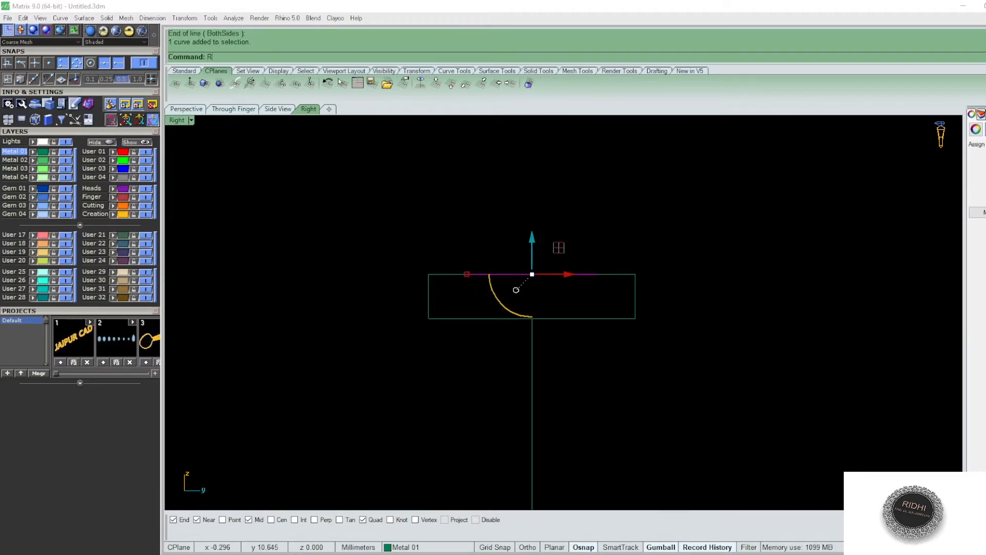
{"action": "type", "text": "ebuild"}
{"action": "key", "text": "Return"}
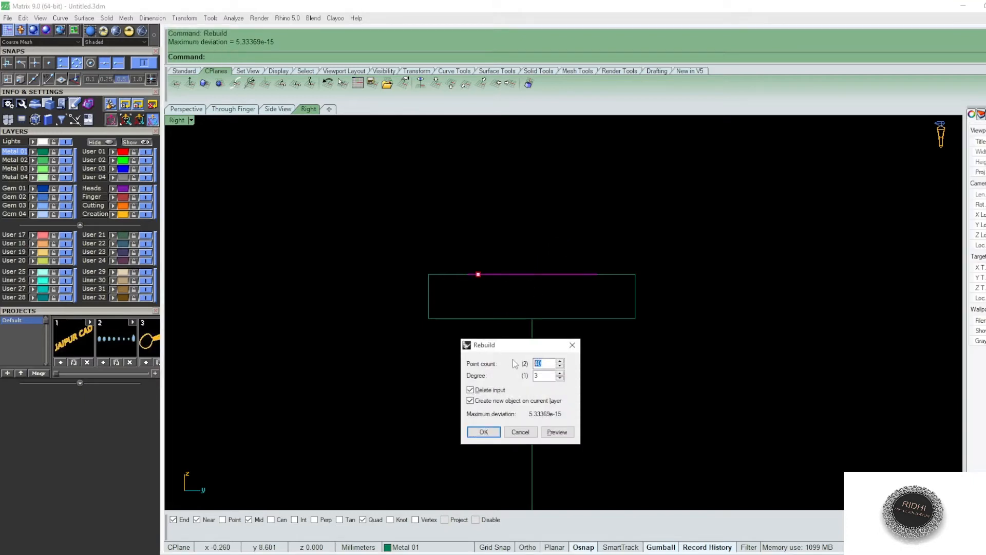
{"action": "type", "text": "4"}
{"action": "key", "text": "Return"}
Step: Show the middle line's control points, lower the two inner points and spread them apart to form a shallow concave curve
{"action": "key", "text": "F10"}
{"action": "scroll", "coordinate": [527, 283], "scroll_direction": "up", "scroll_amount": 2}
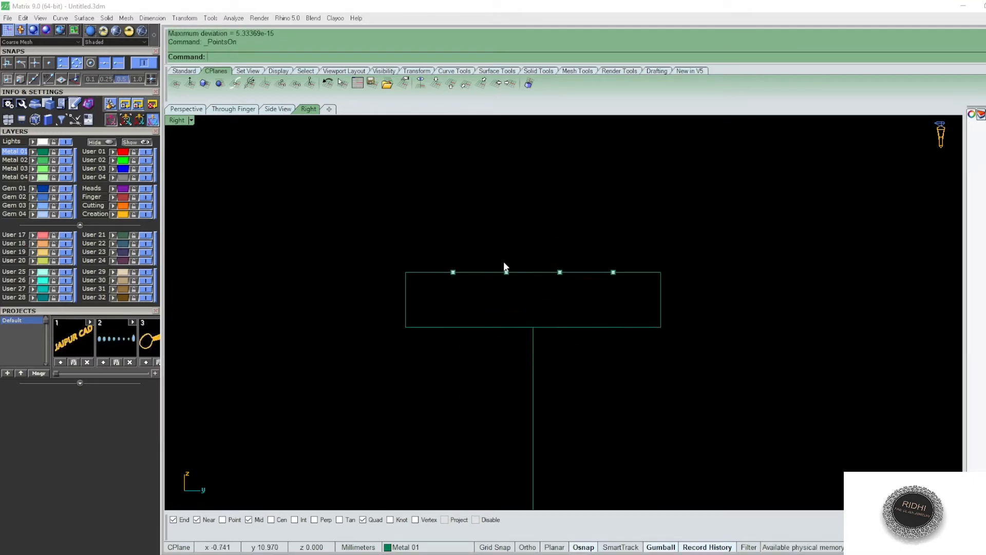
{"action": "left_click_drag", "start_coordinate": [494, 250], "coordinate": [575, 291]}
{"action": "left_click_drag", "start_coordinate": [531, 236], "coordinate": [532, 252]}
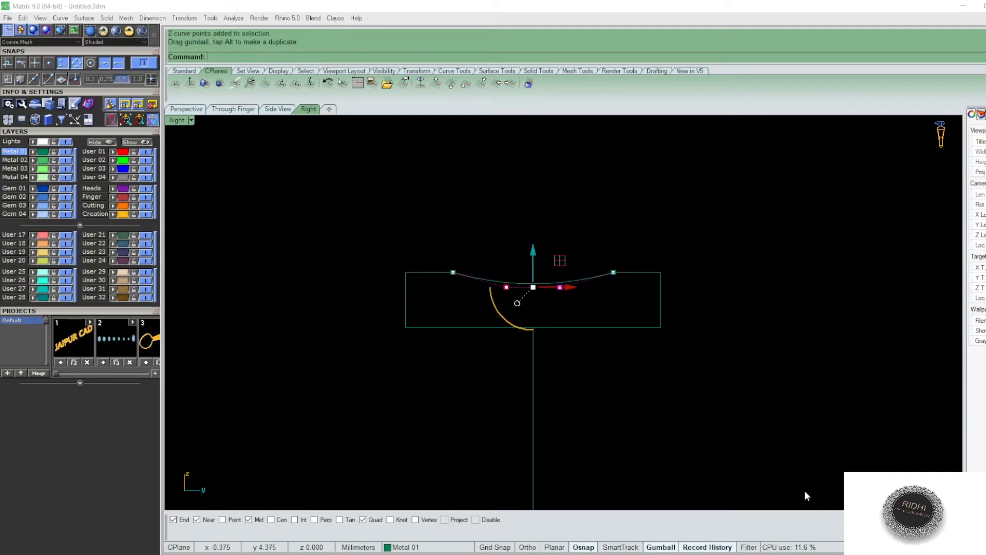
{"action": "left_click_drag", "start_coordinate": [508, 287], "coordinate": [490, 292]}
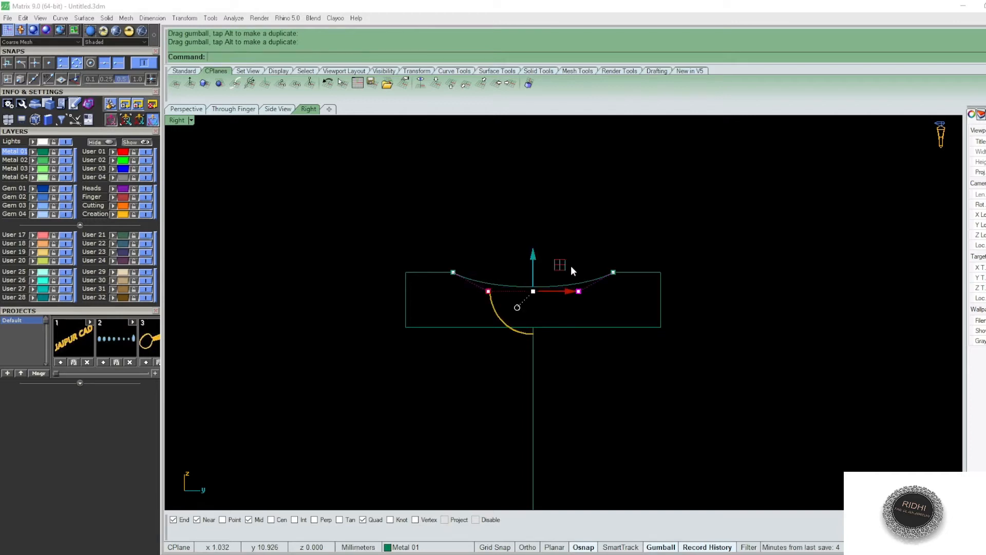
{"action": "scroll", "coordinate": [571, 266], "scroll_direction": "down", "scroll_amount": 3}
{"action": "key", "text": "Escape"}
{"action": "left_click_drag", "start_coordinate": [381, 233], "coordinate": [688, 343]}
{"action": "scroll", "coordinate": [504, 267], "scroll_direction": "up", "scroll_amount": 5}
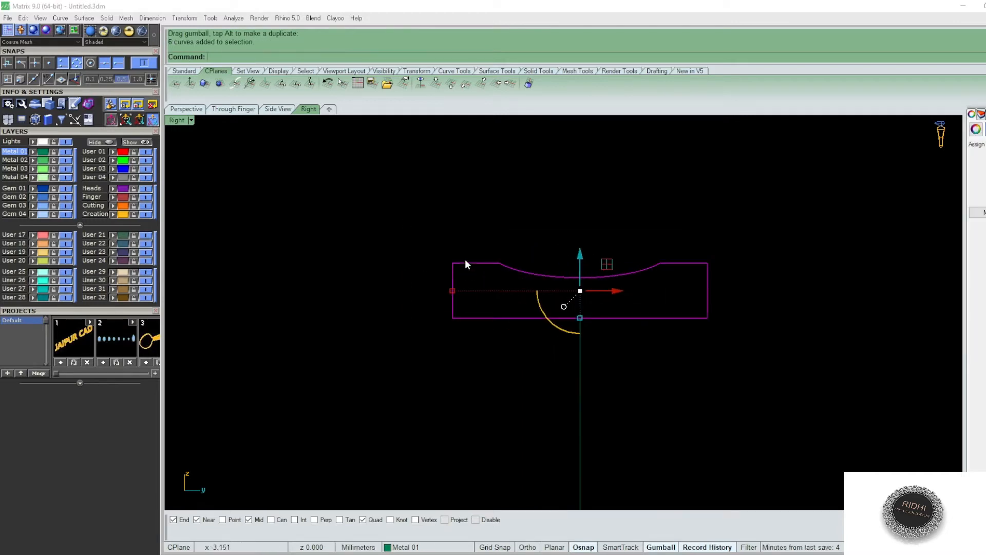
{"action": "key", "text": "Escape"}
Step: Rebuild the short horizontal line at the upper left of the profile
{"action": "left_click", "coordinate": [471, 264]}
{"action": "type", "text": "rb"}
{"action": "key", "text": "Return"}
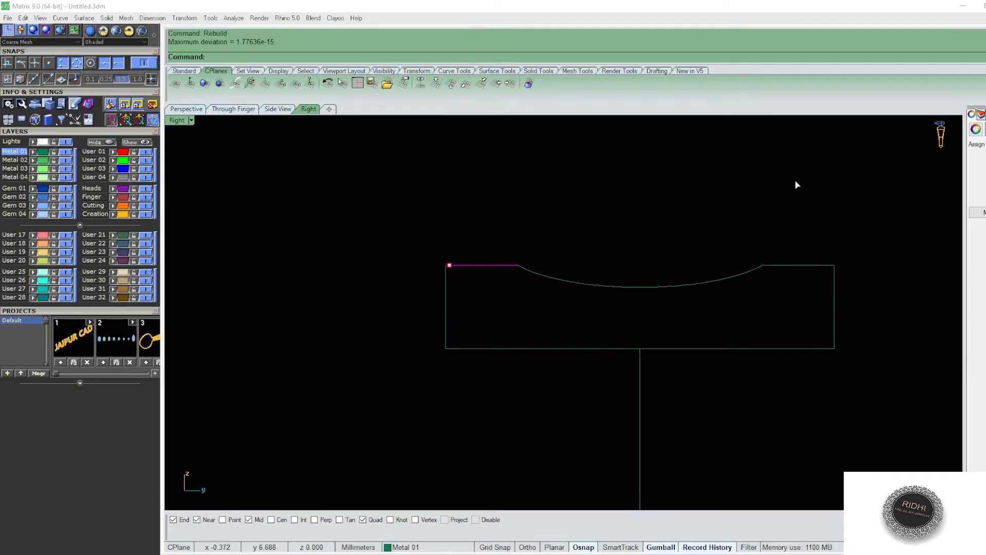
{"action": "left_click", "coordinate": [496, 432]}
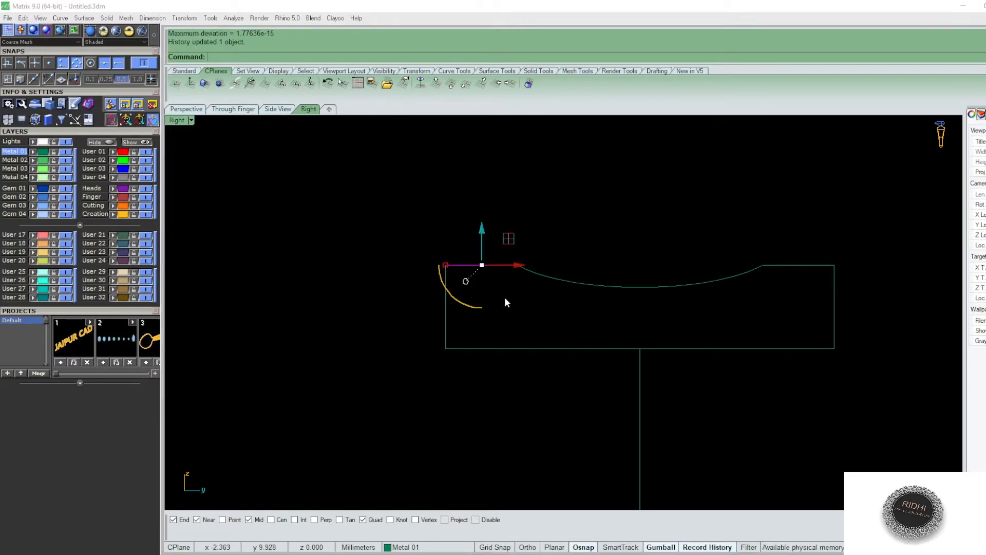
Step: Show the control points of the profile's short upper-left line and move its two inner points up 0.5 mm
{"action": "key", "text": "F10"}
{"action": "scroll", "coordinate": [465, 254], "scroll_direction": "up", "scroll_amount": 3}
{"action": "left_click_drag", "start_coordinate": [533, 304], "coordinate": [533, 304]}
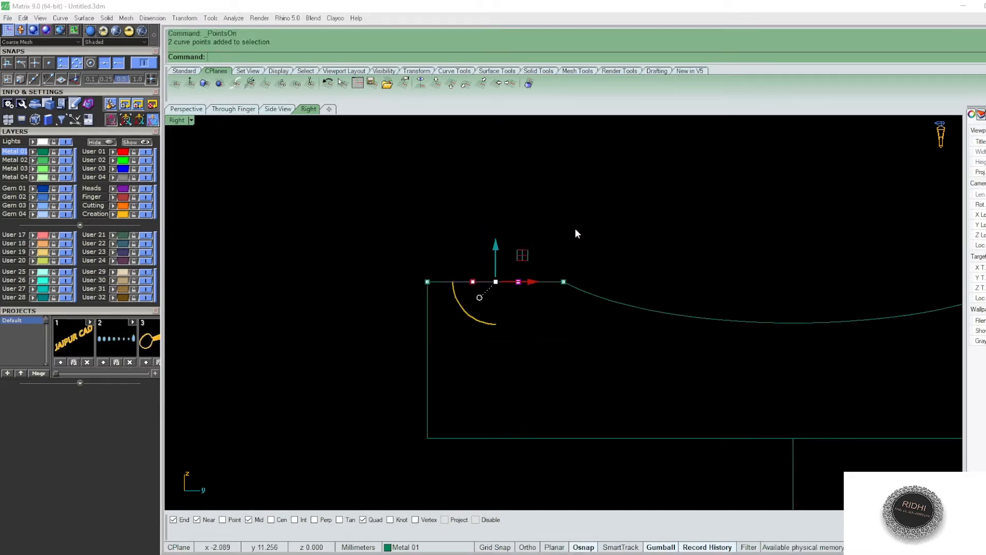
{"action": "type", "text": "m"}
{"action": "key", "text": "Return"}
{"action": "left_click", "coordinate": [589, 226]}
{"action": "type", "text": ".5"}
{"action": "key", "text": "Return"}
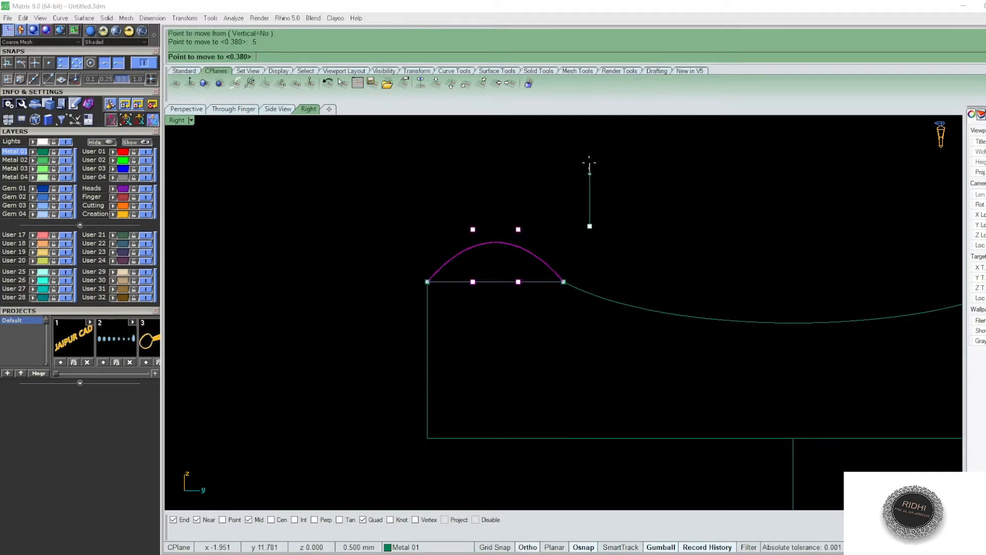
{"action": "left_click", "coordinate": [589, 163]}
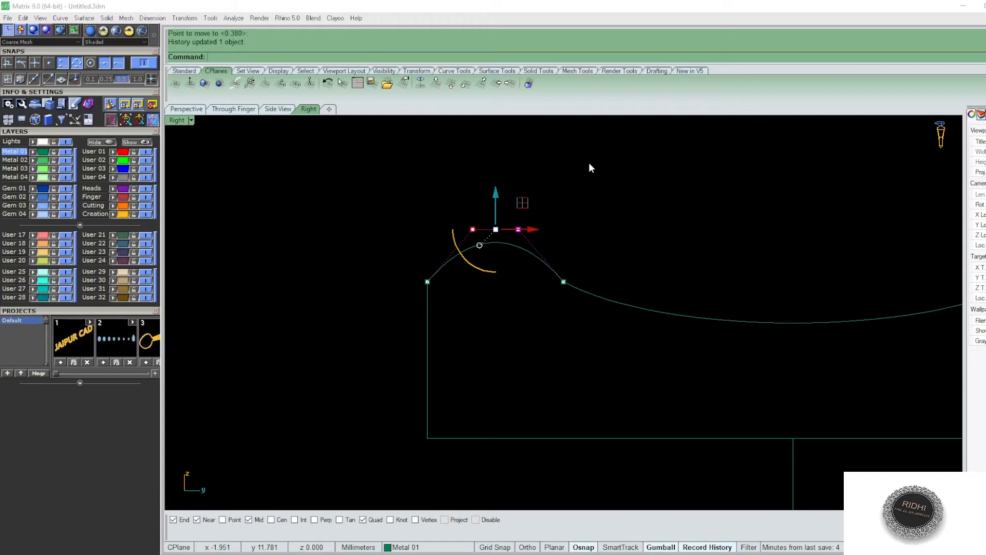
Step: Move the two inner points back down 0.2 mm and spread them apart to form a rounded bump
{"action": "key", "text": "Return"}
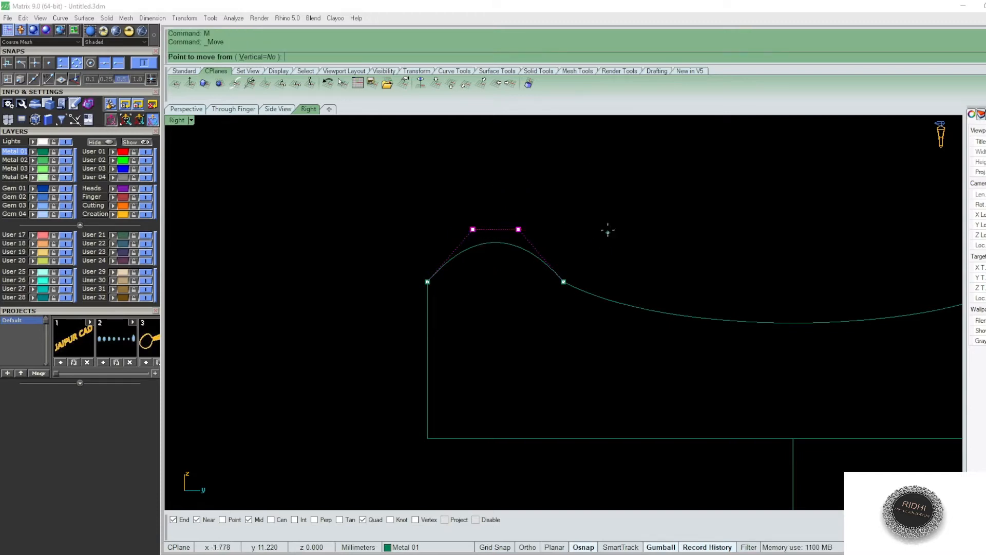
{"action": "left_click", "coordinate": [607, 229]}
{"action": "type", "text": ".2"}
{"action": "key", "text": "Return"}
{"action": "left_click", "coordinate": [607, 250]}
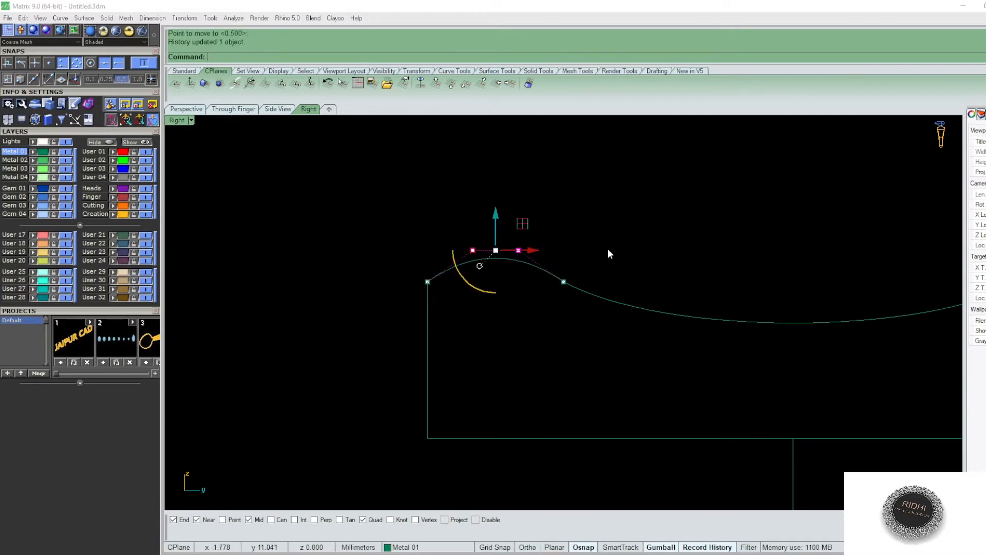
{"action": "left_click_drag", "start_coordinate": [476, 248], "coordinate": [439, 255]}
{"action": "scroll", "coordinate": [532, 252], "scroll_direction": "down", "scroll_amount": 10}
{"action": "right_click_drag", "start_coordinate": [584, 252], "coordinate": [543, 248]}
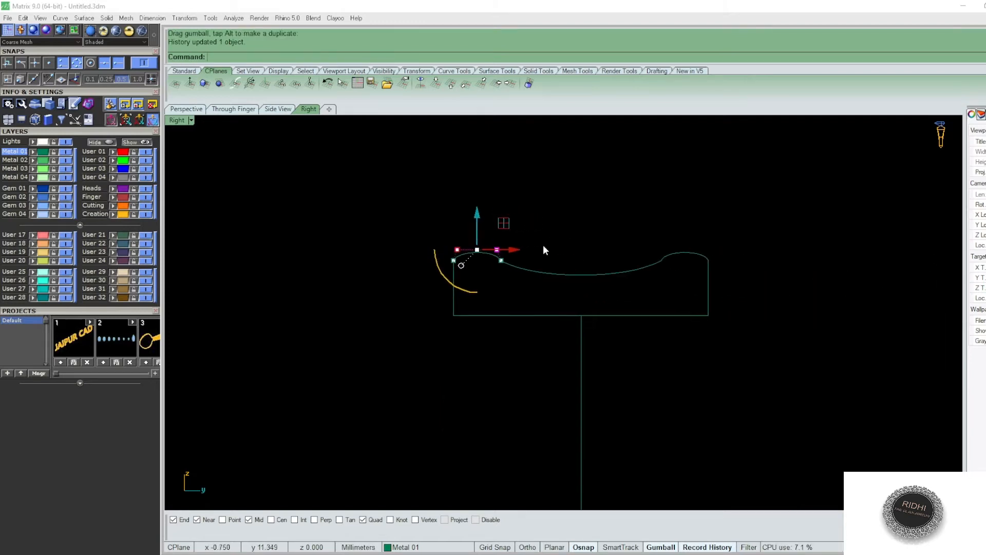
Step: Hide the control points and join all curves of the band profile into one closed curve
{"action": "key", "text": "Escape"}
{"action": "left_click", "coordinate": [685, 251]}
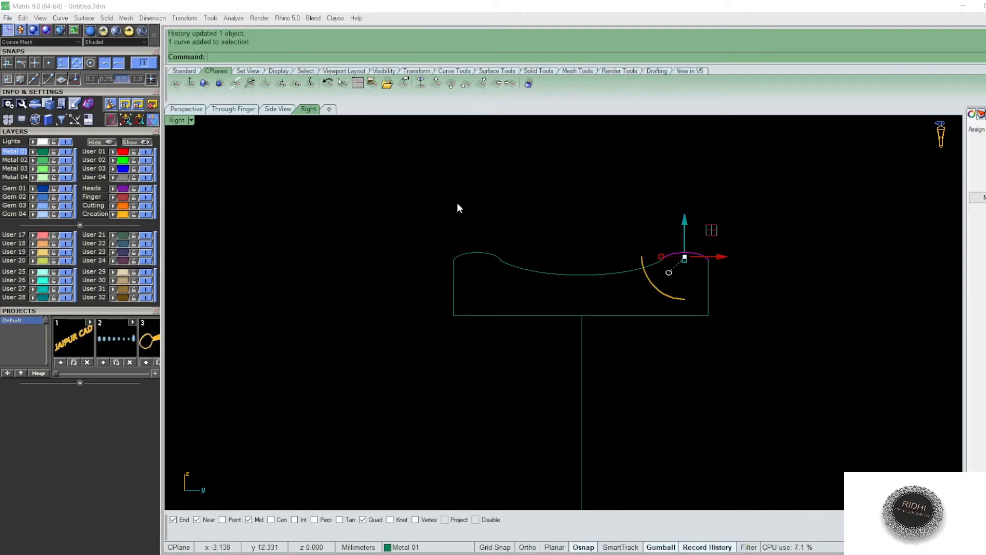
{"action": "left_click_drag", "start_coordinate": [398, 203], "coordinate": [848, 382]}
{"action": "key", "text": "ctrl+j"}
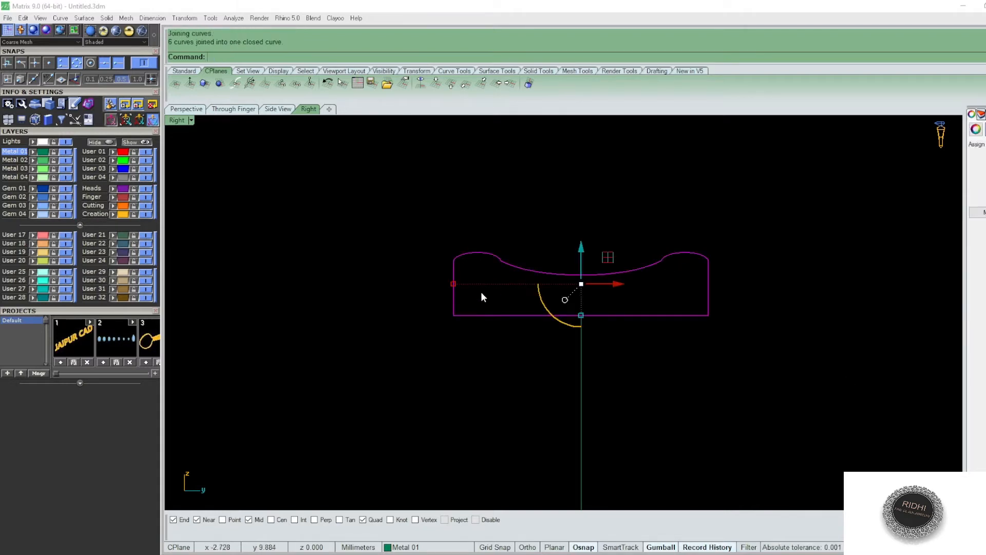
Step: Fillet all corners of the closed band profile with a radius of 0.3
{"action": "scroll", "coordinate": [478, 295], "scroll_direction": "up", "scroll_amount": 5}
{"action": "type", "text": "fc"}
{"action": "key", "text": "Return"}
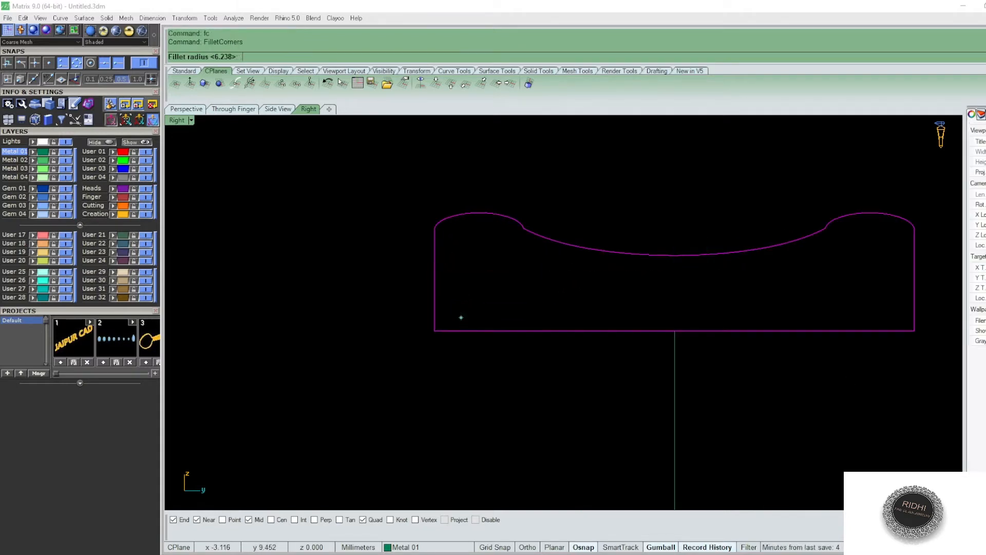
{"action": "type", "text": "3"}
{"action": "key", "text": "Return"}
{"action": "scroll", "coordinate": [538, 295], "scroll_direction": "down", "scroll_amount": 4}
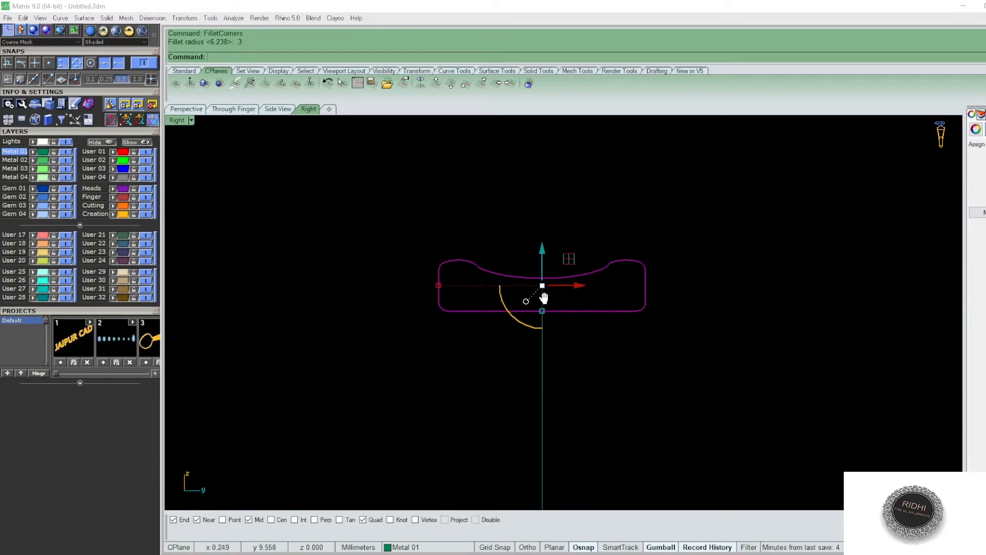
Step: Show the profile's control points and lower the two middle points of its bottom edge slightly, giving it a shallow curve
{"action": "key", "text": "F10"}
{"action": "scroll", "coordinate": [540, 309], "scroll_direction": "down", "scroll_amount": 1}
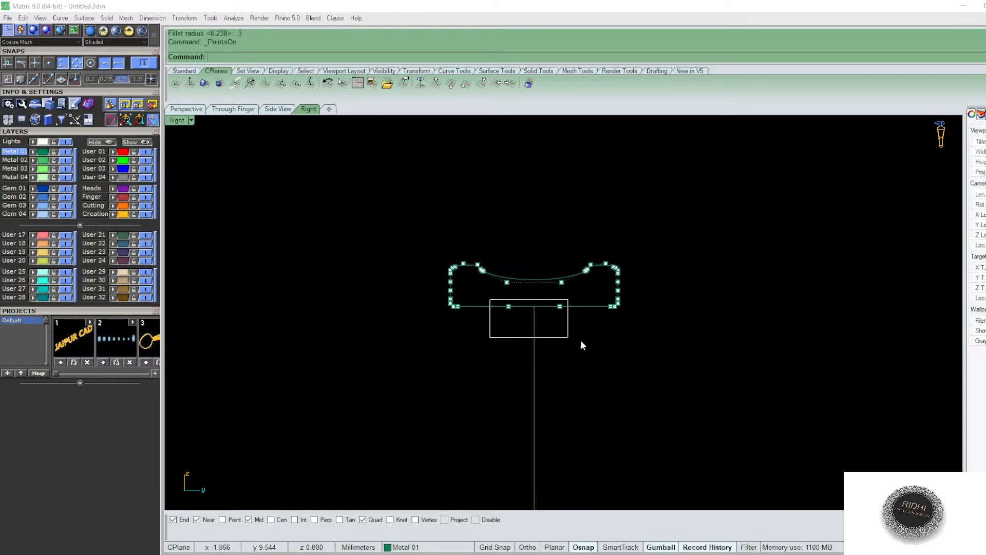
{"action": "left_click_drag", "start_coordinate": [582, 344], "coordinate": [580, 343]}
{"action": "scroll", "coordinate": [542, 289], "scroll_direction": "up", "scroll_amount": 3}
{"action": "left_click_drag", "start_coordinate": [519, 300], "coordinate": [519, 304]}
{"action": "left_click", "coordinate": [606, 309]}
{"action": "scroll", "coordinate": [641, 336], "scroll_direction": "down", "scroll_amount": 6}
{"action": "key", "text": "Escape"}
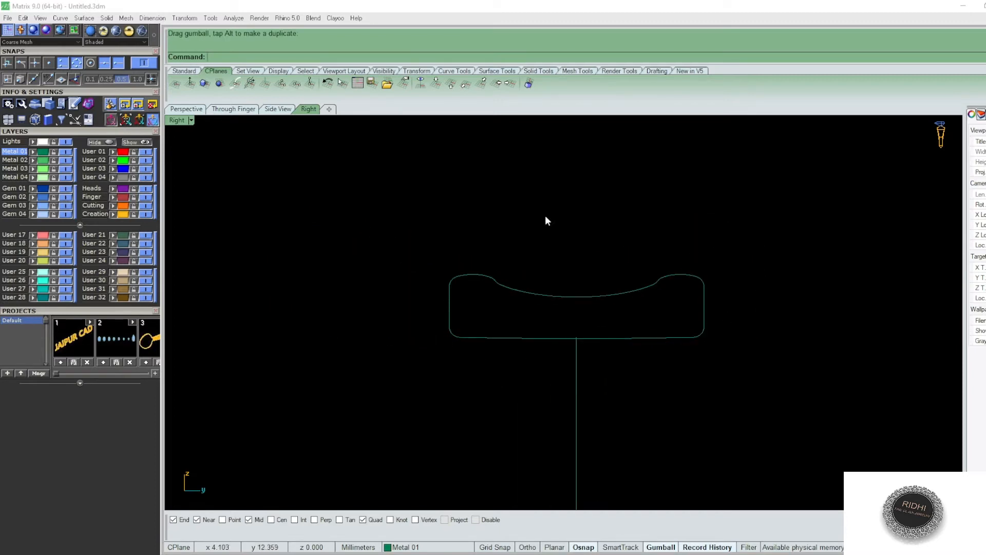
Step: Measure the gap between the top of the ring circle and the profile's curved bottom edge
{"action": "left_click_drag", "start_coordinate": [375, 190], "coordinate": [883, 384]}
{"action": "scroll", "coordinate": [600, 366], "scroll_direction": "up", "scroll_amount": 5}
{"action": "scroll", "coordinate": [599, 364], "scroll_direction": "up", "scroll_amount": 2}
{"action": "type", "text": "di"}
{"action": "key", "text": "Return"}
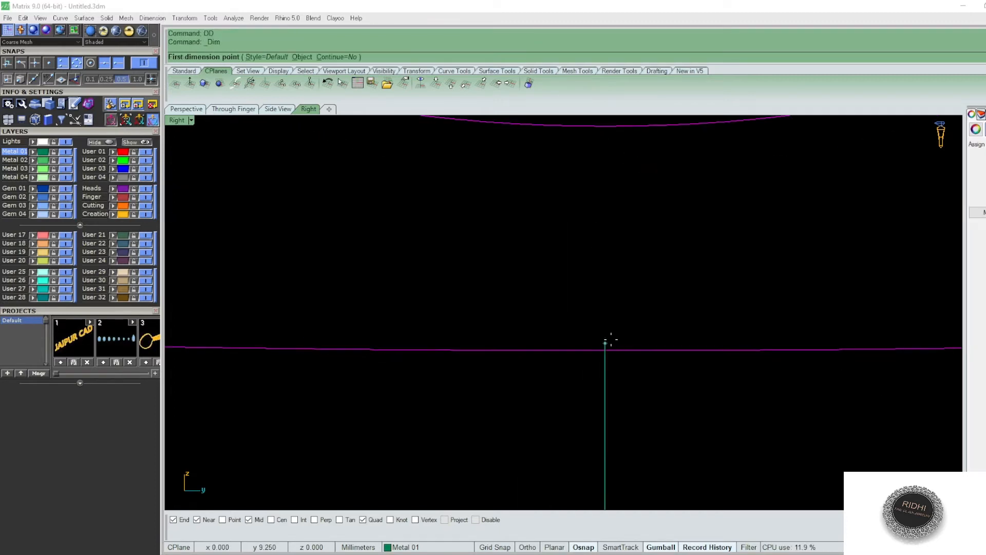
{"action": "left_click", "coordinate": [611, 343]}
{"action": "left_click", "coordinate": [627, 354]}
{"action": "scroll", "coordinate": [759, 306], "scroll_direction": "down", "scroll_amount": 6}
{"action": "key", "text": "Escape"}
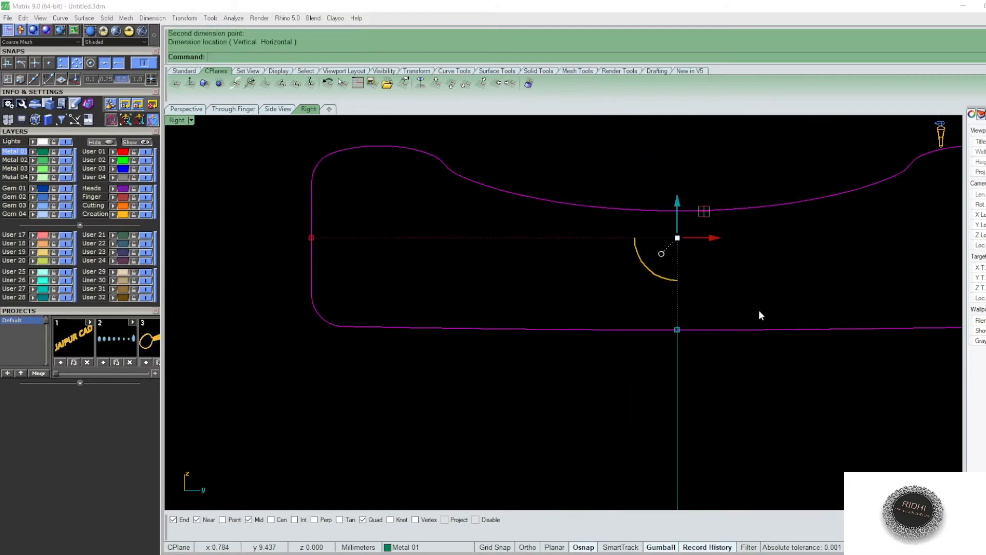
Step: Move the whole profile up 0.03 mm so its bottom edge meets the ring circle
{"action": "type", "text": "M"}
{"action": "key", "text": "Return"}
{"action": "left_click", "coordinate": [764, 405]}
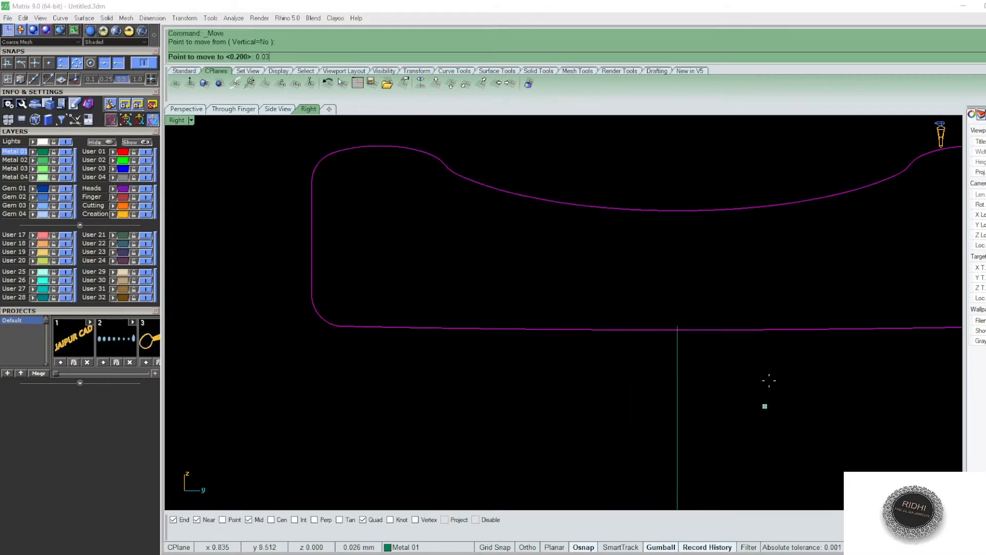
{"action": "key", "text": "Return"}
{"action": "left_click", "coordinate": [763, 363]}
{"action": "scroll", "coordinate": [522, 267], "scroll_direction": "down", "scroll_amount": 4}
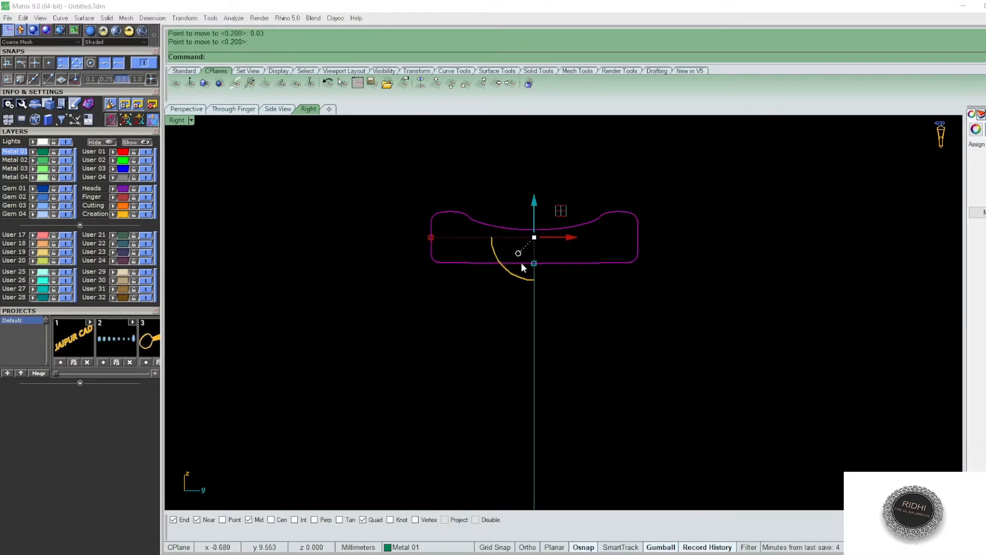
Step: In the Perspective view, sweep the band profile along the ring circle with Sweep 1 Rail, using Freeform style without simplifying
{"action": "left_click", "coordinate": [569, 316]}
{"action": "key", "text": "ctrl+F4"}
{"action": "right_click_drag", "start_coordinate": [569, 316], "coordinate": [558, 308]}
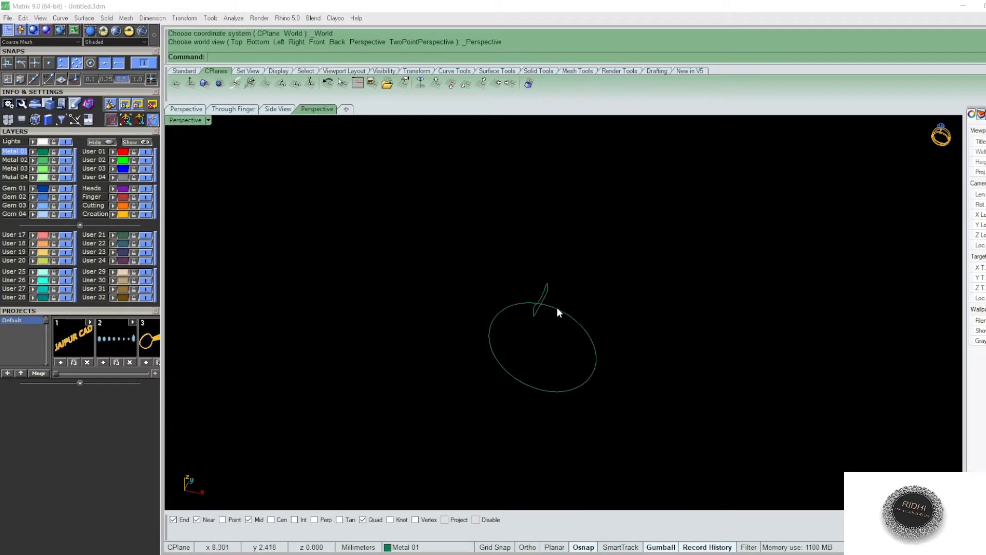
{"action": "scroll", "coordinate": [557, 308], "scroll_direction": "up", "scroll_amount": 3}
{"action": "type", "text": "SW"}
{"action": "key", "text": "Return"}
{"action": "left_click", "coordinate": [554, 310]}
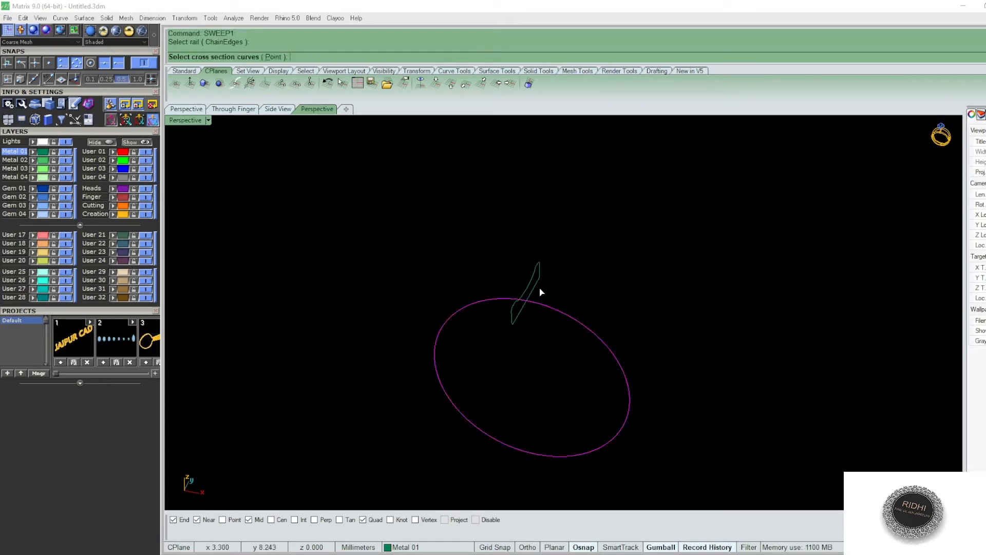
{"action": "left_click", "coordinate": [537, 288]}
{"action": "key", "text": "Return"}
{"action": "key", "text": "Return"}
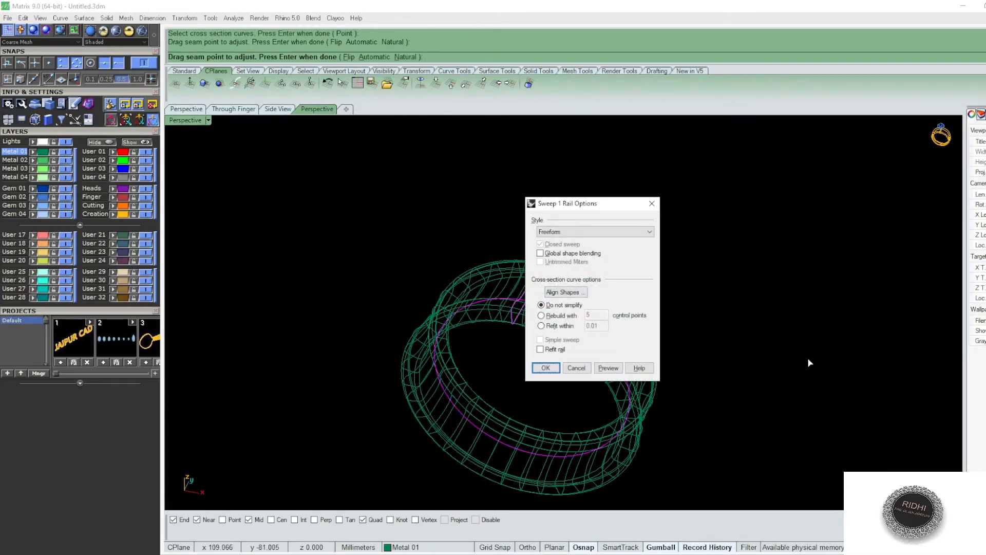
{"action": "key", "text": "Return"}
Step: Set the Perspective viewport to display the swept ring band shaded
{"action": "right_click_drag", "start_coordinate": [796, 360], "coordinate": [560, 303]}
{"action": "key", "text": "ctrl+shift+s"}
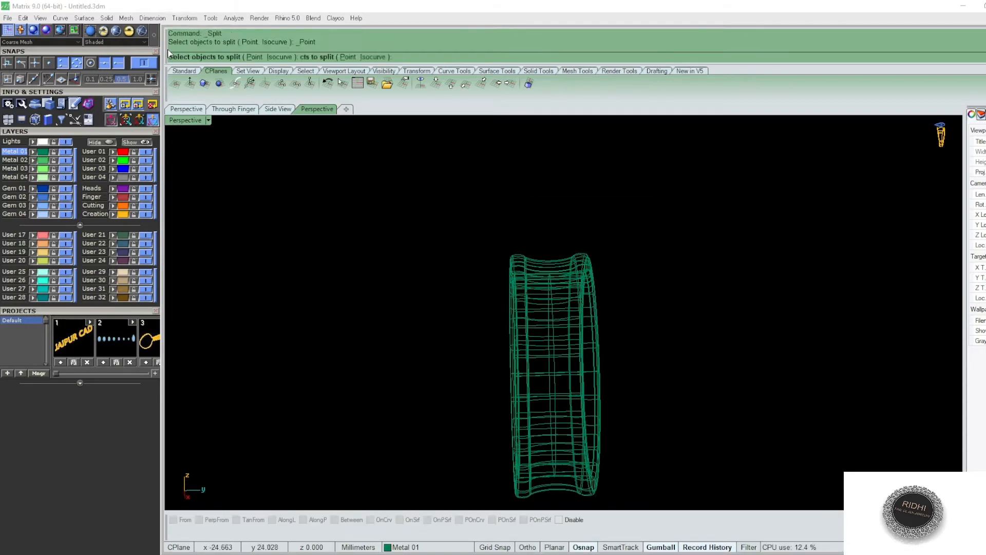
{"action": "left_click", "coordinate": [155, 35]}
{"action": "right_click_drag", "start_coordinate": [480, 282], "coordinate": [584, 304]}
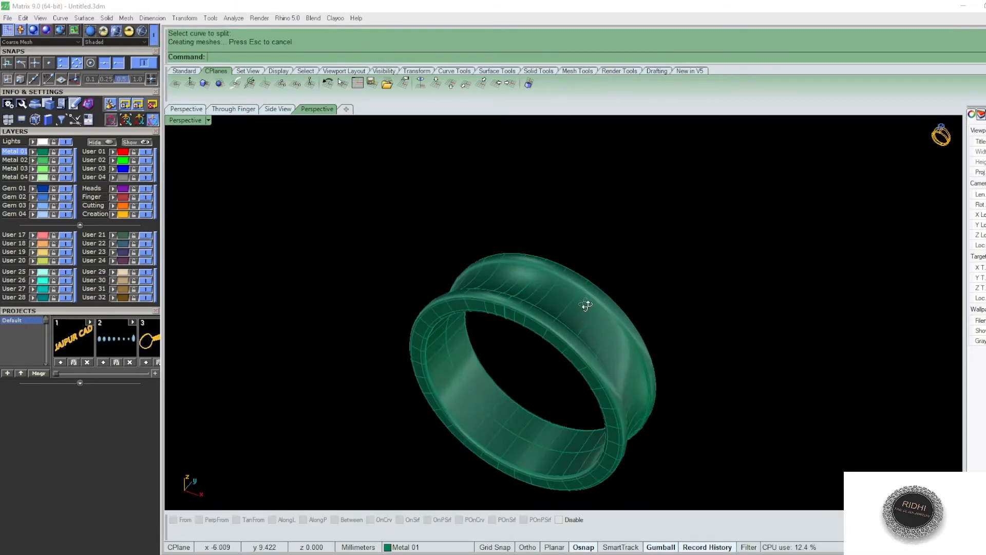
Step: Examine the ring band's shape from several angles in a shaded preview
{"action": "type", "text": "SH"}
{"action": "key", "text": "Return"}
{"action": "scroll", "coordinate": [584, 304], "scroll_direction": "down", "scroll_amount": 3}
{"action": "right_click_drag", "start_coordinate": [665, 282], "coordinate": [565, 226]}
{"action": "scroll", "coordinate": [573, 288], "scroll_direction": "up", "scroll_amount": 5}
{"action": "scroll", "coordinate": [572, 288], "scroll_direction": "down", "scroll_amount": 3}
{"action": "right_click_drag", "start_coordinate": [503, 269], "coordinate": [501, 195]}
{"action": "key", "text": "Escape"}
Step: In the Right view, scale the profile curve narrower, to a width of about 6.1 mm
{"action": "left_click", "coordinate": [538, 234]}
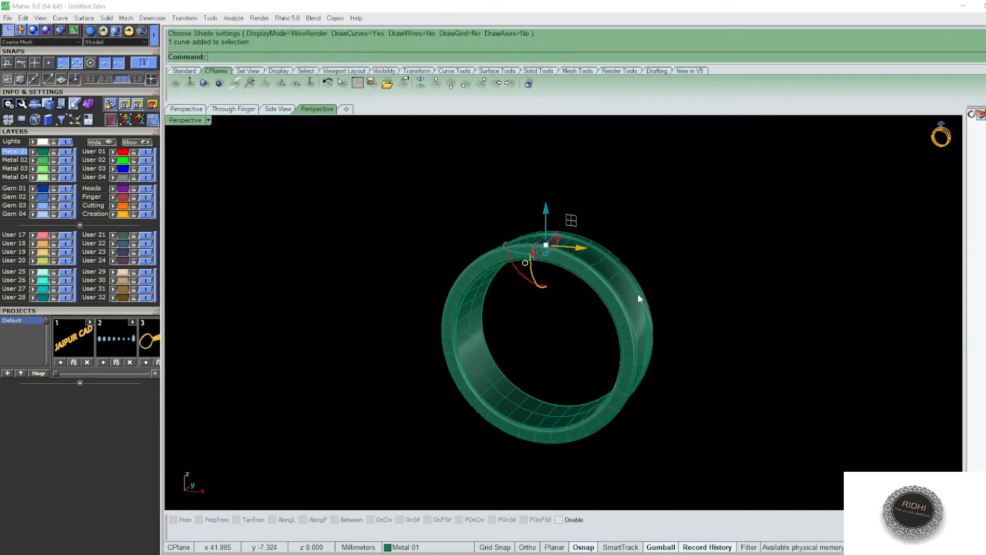
{"action": "key", "text": "F7"}
{"action": "scroll", "coordinate": [549, 261], "scroll_direction": "up", "scroll_amount": 9}
{"action": "left_click_drag", "start_coordinate": [537, 224], "coordinate": [553, 224]}
Step: Dimension the overall width of the band profile above its upper edge
{"action": "type", "text": "dim"}
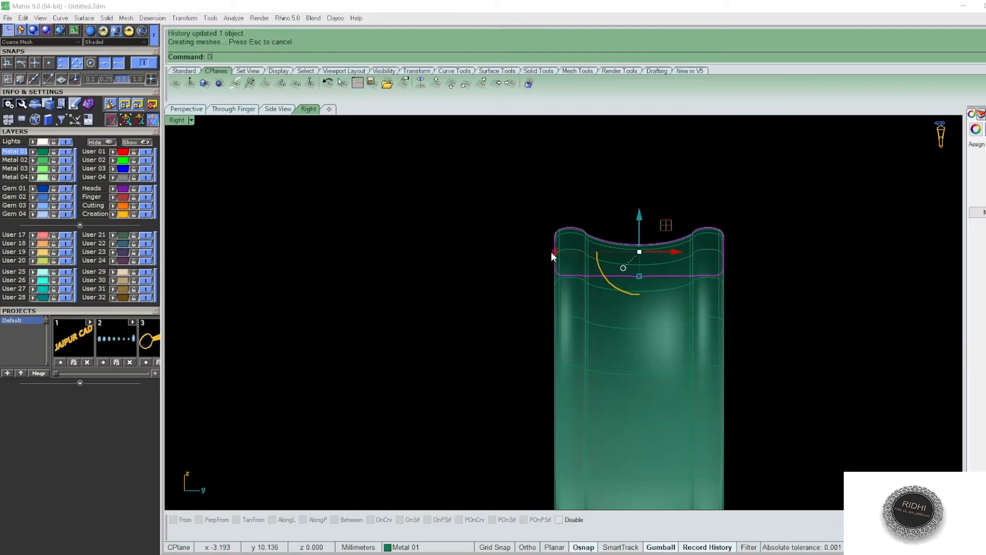
{"action": "key", "text": "Return"}
{"action": "left_click", "coordinate": [555, 253]}
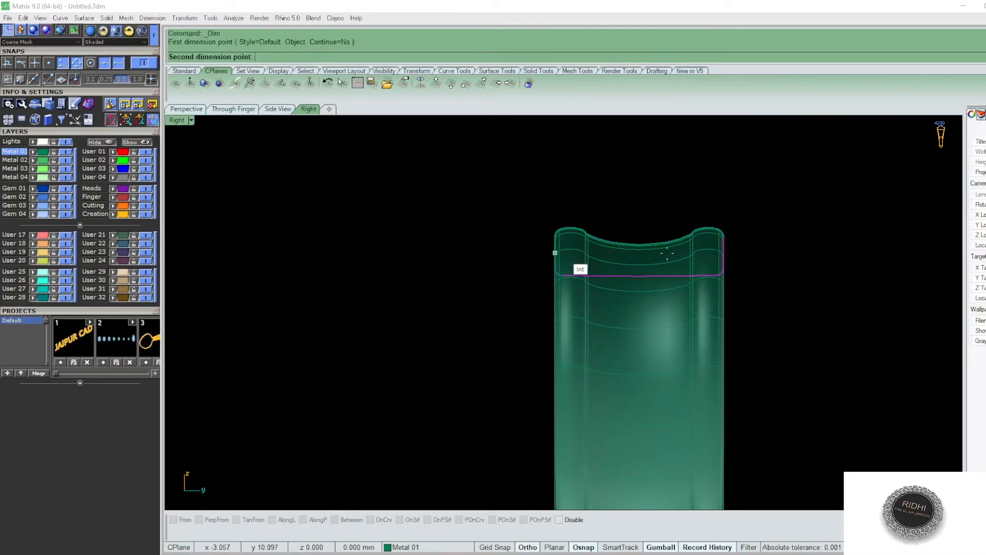
{"action": "left_click", "coordinate": [724, 252]}
{"action": "left_click", "coordinate": [640, 165]}
Step: Show the profile's control points and move the points at its left end inward 0.1 mm
{"action": "right_click_drag", "start_coordinate": [574, 247], "coordinate": [565, 266]}
{"action": "scroll", "coordinate": [562, 263], "scroll_direction": "up", "scroll_amount": 6}
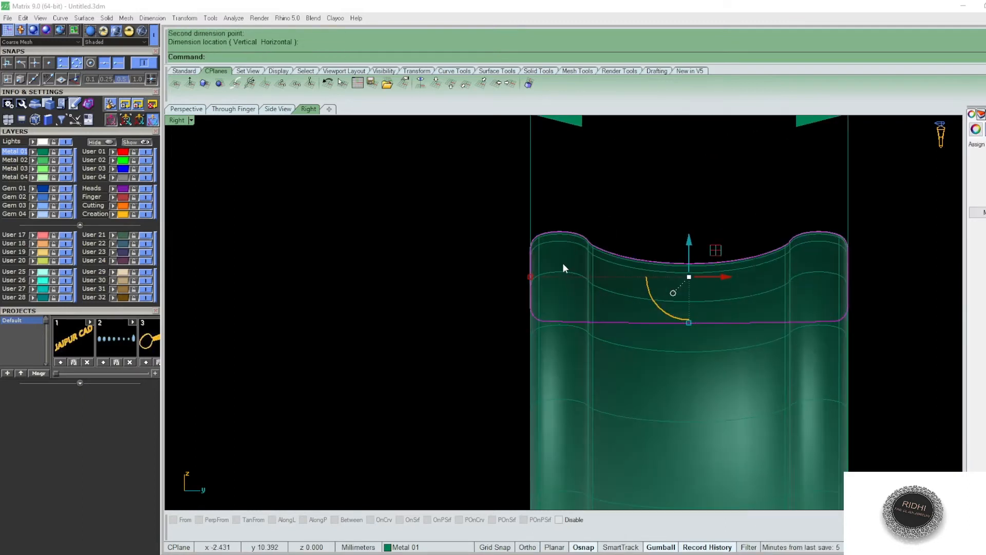
{"action": "scroll", "coordinate": [563, 263], "scroll_direction": "down", "scroll_amount": 4}
{"action": "key", "text": "F10"}
{"action": "left_click_drag", "start_coordinate": [489, 212], "coordinate": [560, 371]}
{"action": "type", "text": "m"}
{"action": "key", "text": "Return"}
{"action": "left_click", "coordinate": [615, 224]}
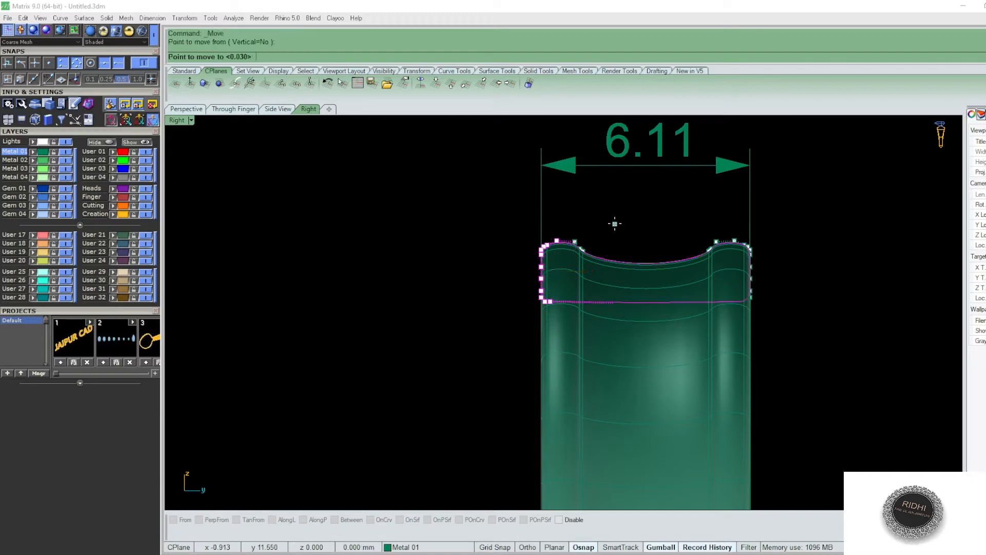
{"action": "type", "text": ".1"}
{"action": "key", "text": "Return"}
{"action": "left_click", "coordinate": [648, 223]}
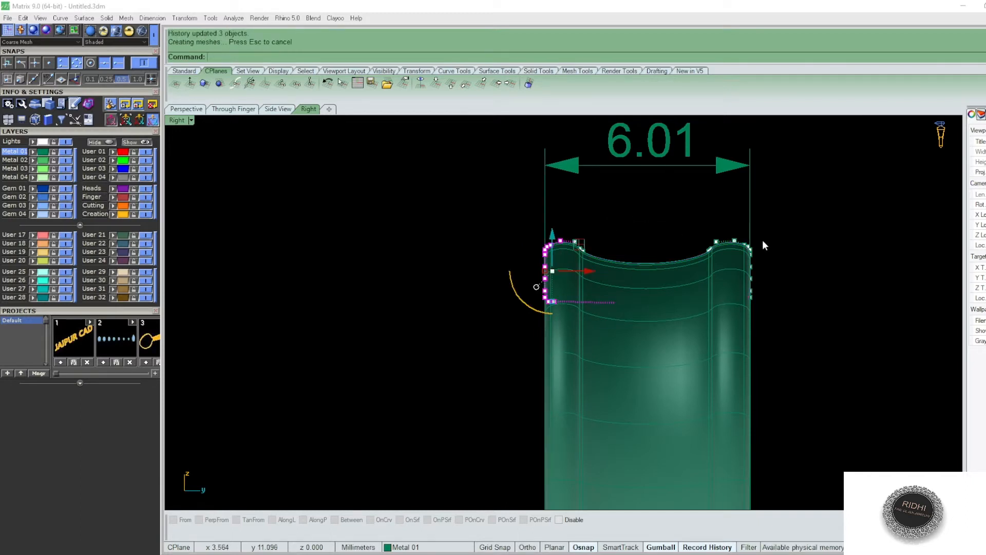
Step: Move the control points at the profile's right end inward 0.1 mm
{"action": "left_click_drag", "start_coordinate": [734, 222], "coordinate": [813, 381]}
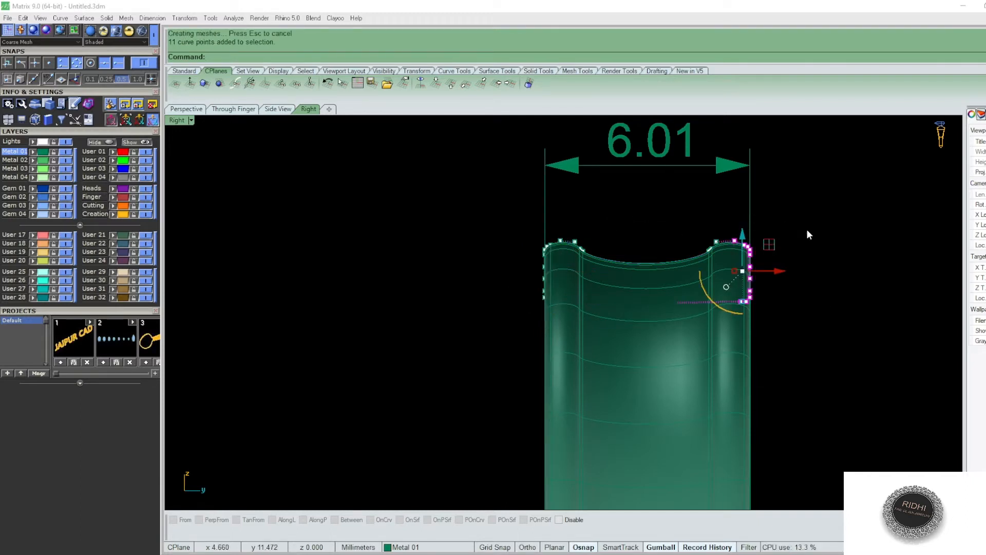
{"action": "key", "text": "Return"}
{"action": "left_click", "coordinate": [834, 248]}
{"action": "left_click", "coordinate": [822, 248]}
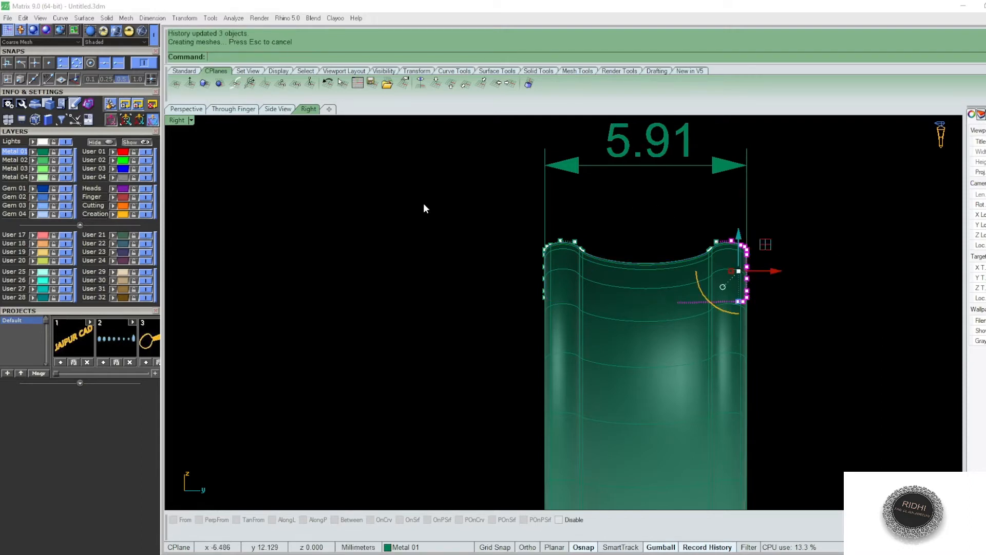
Step: Scale all of the profile's control points slightly wider, to an overall width of about 6 mm
{"action": "left_click_drag", "start_coordinate": [417, 213], "coordinate": [867, 384]}
{"action": "scroll", "coordinate": [546, 270], "scroll_direction": "up", "scroll_amount": 5}
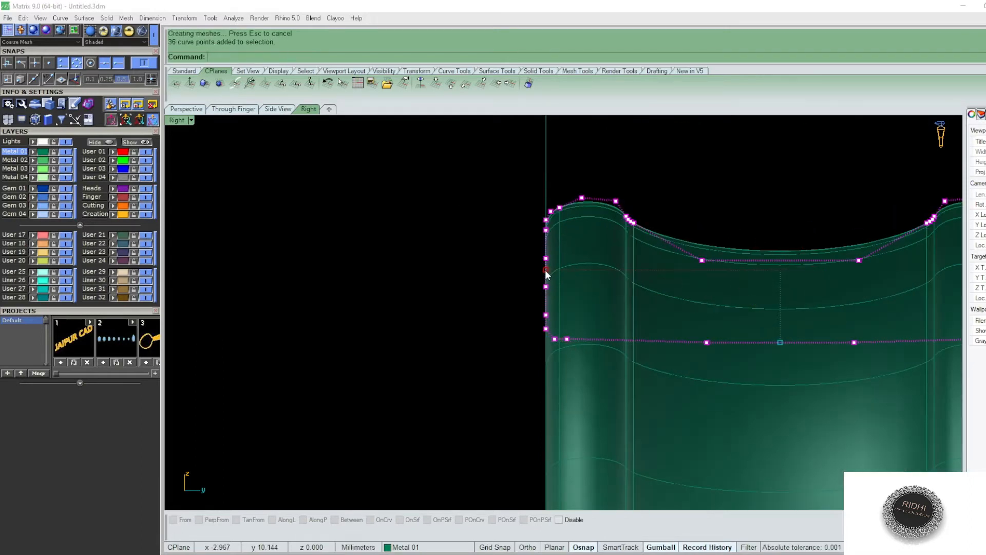
{"action": "left_click_drag", "start_coordinate": [545, 271], "coordinate": [542, 272]}
{"action": "scroll", "coordinate": [545, 272], "scroll_direction": "down", "scroll_amount": 5}
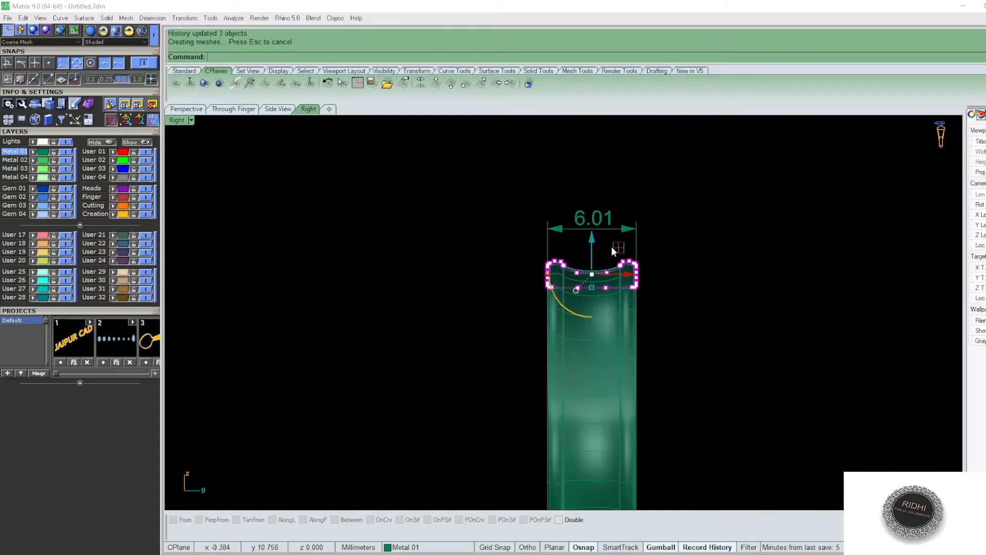
Step: Hide the control points and delete the width dimension above the band
{"action": "right_click_drag", "start_coordinate": [618, 238], "coordinate": [606, 254]}
{"action": "key", "text": "Escape"}
{"action": "scroll", "coordinate": [606, 254], "scroll_direction": "up", "scroll_amount": 5}
{"action": "left_click", "coordinate": [568, 203]}
{"action": "key", "text": "Delete"}
{"action": "scroll", "coordinate": [578, 235], "scroll_direction": "down", "scroll_amount": 5}
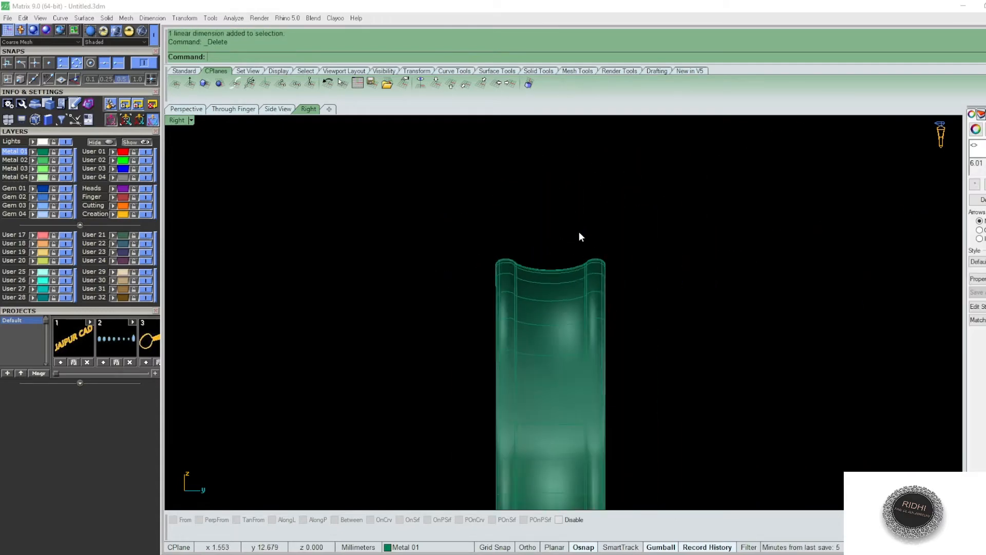
Step: Hide the ring band's surface isocurves in the Perspective view and examine the finished band
{"action": "key", "text": "ctrl+F4"}
{"action": "right_click_drag", "start_coordinate": [571, 281], "coordinate": [577, 301]}
{"action": "left_click", "coordinate": [577, 301]}
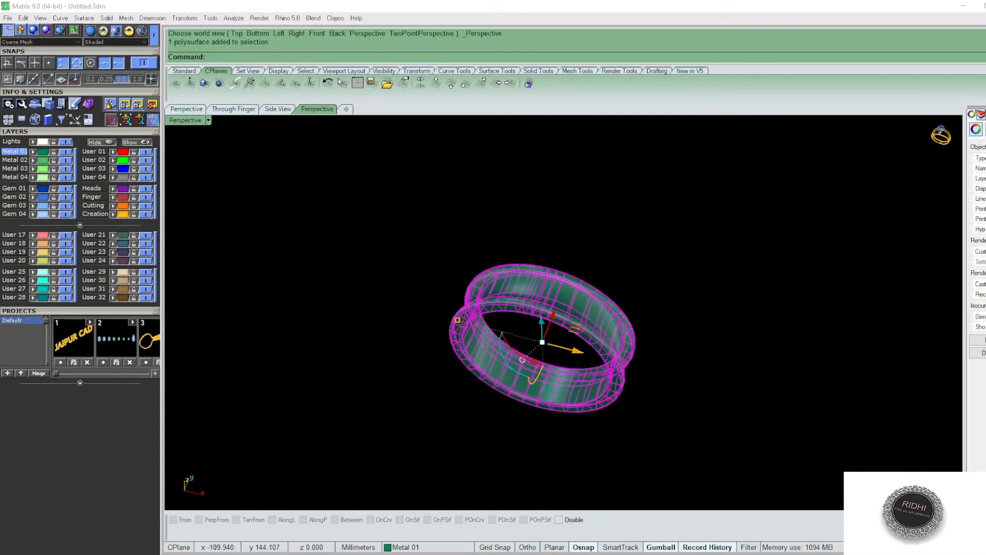
{"action": "key", "text": "Escape"}
{"action": "scroll", "coordinate": [636, 324], "scroll_direction": "up", "scroll_amount": 5}
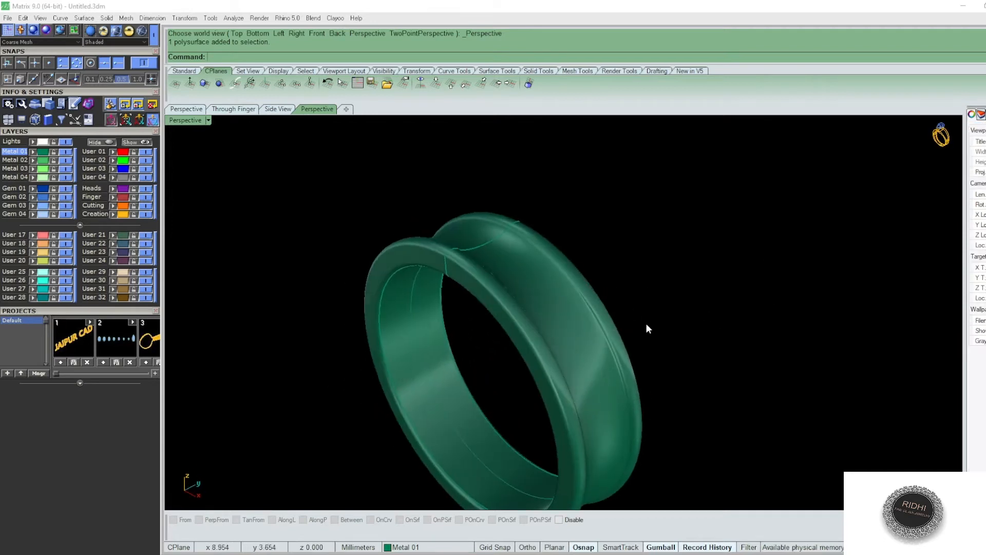
{"action": "scroll", "coordinate": [561, 266], "scroll_direction": "up", "scroll_amount": 3}
{"action": "right_click_drag", "start_coordinate": [562, 267], "coordinate": [550, 304]}
{"action": "scroll", "coordinate": [578, 266], "scroll_direction": "down", "scroll_amount": 3}
{"action": "scroll", "coordinate": [544, 265], "scroll_direction": "up", "scroll_amount": 3}
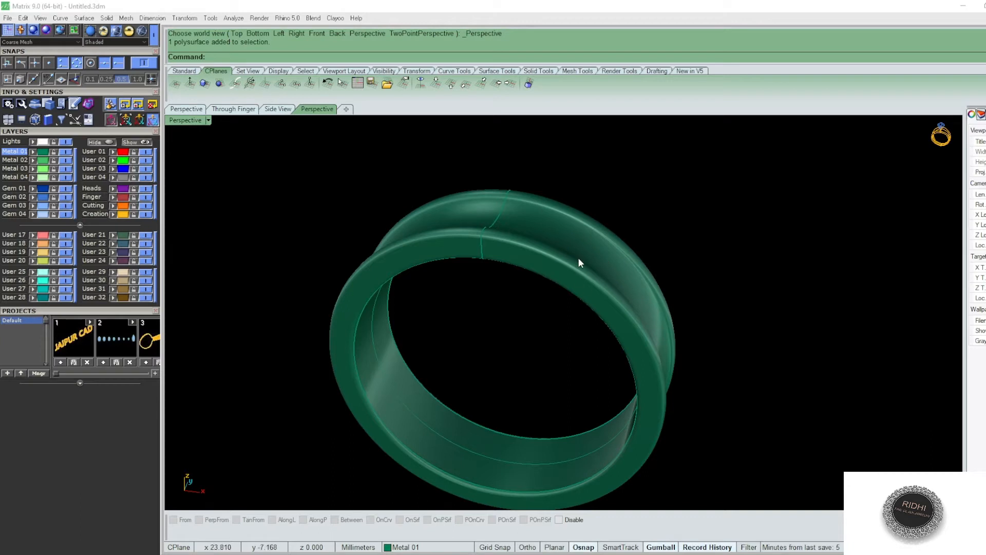
Step: Duplicate the band's cross-section profile edge as a curve in the Right view
{"action": "right_click_drag", "start_coordinate": [578, 258], "coordinate": [580, 235]}
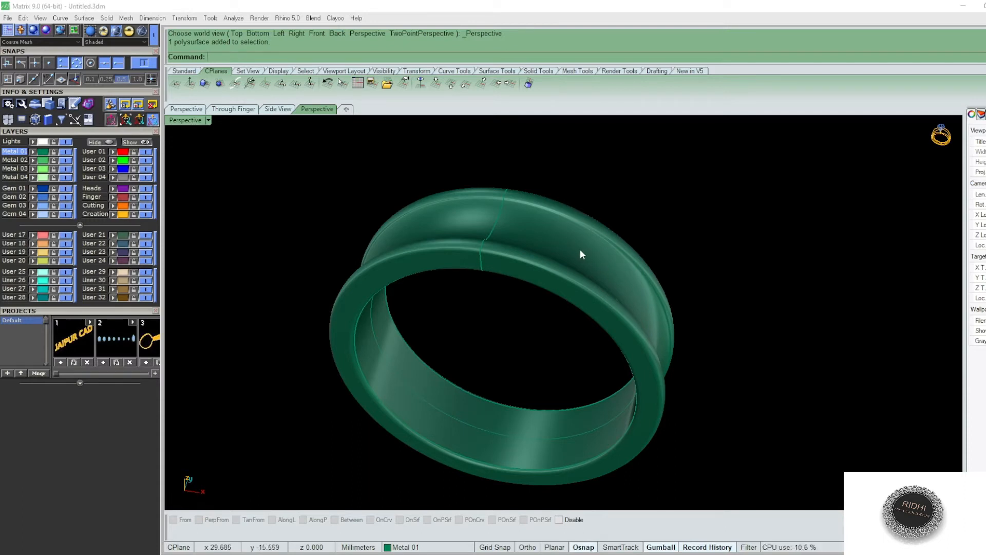
{"action": "scroll", "coordinate": [518, 196], "scroll_direction": "up", "scroll_amount": 5}
{"action": "right_click_drag", "start_coordinate": [559, 254], "coordinate": [482, 244]}
{"action": "scroll", "coordinate": [534, 224], "scroll_direction": "up", "scroll_amount": 4}
{"action": "key", "text": "ctrl+F3"}
{"action": "scroll", "coordinate": [445, 257], "scroll_direction": "up", "scroll_amount": 8}
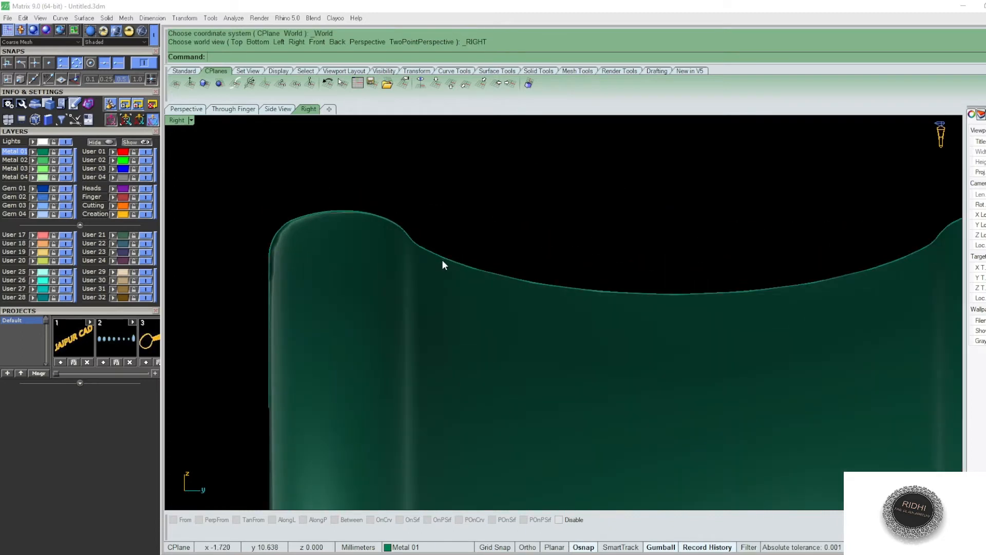
{"action": "type", "text": "upEdge"}
{"action": "key", "text": "Return"}
{"action": "left_click", "coordinate": [430, 255]}
{"action": "key", "text": "Return"}
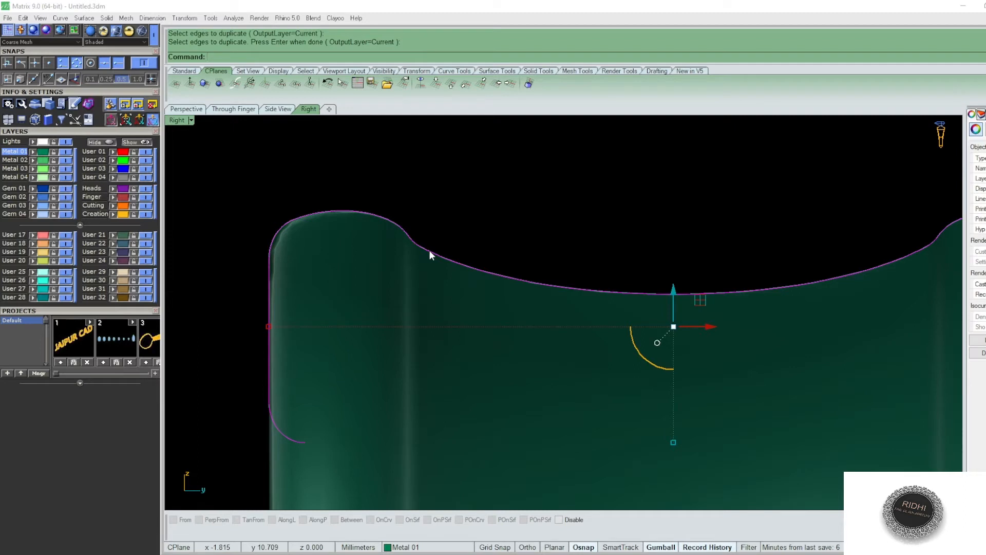
Step: Split the duplicated edge curve at two points on the concave slope beside one rim, and delete everything except the short piece between them
{"action": "type", "text": "split"}
{"action": "key", "text": "Return"}
{"action": "type", "text": "p"}
{"action": "key", "text": "Return"}
{"action": "scroll", "coordinate": [419, 245], "scroll_direction": "up", "scroll_amount": 4}
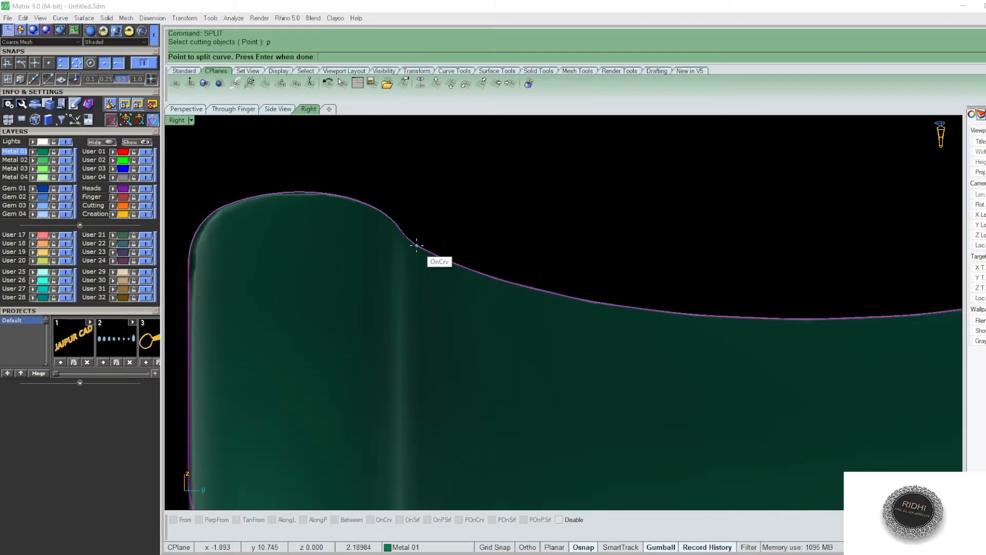
{"action": "left_click", "coordinate": [417, 245]}
{"action": "left_click", "coordinate": [561, 295]}
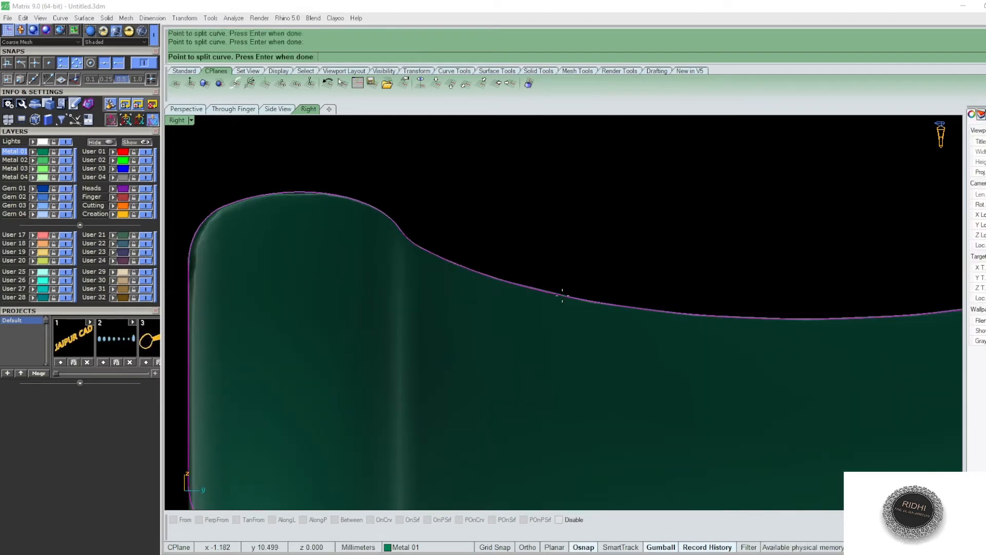
{"action": "key", "text": "Return"}
{"action": "left_click_drag", "start_coordinate": [487, 247], "coordinate": [474, 301], "text": "ctrl"}
{"action": "scroll", "coordinate": [501, 261], "scroll_direction": "down", "scroll_amount": 8}
{"action": "key", "text": "Delete"}
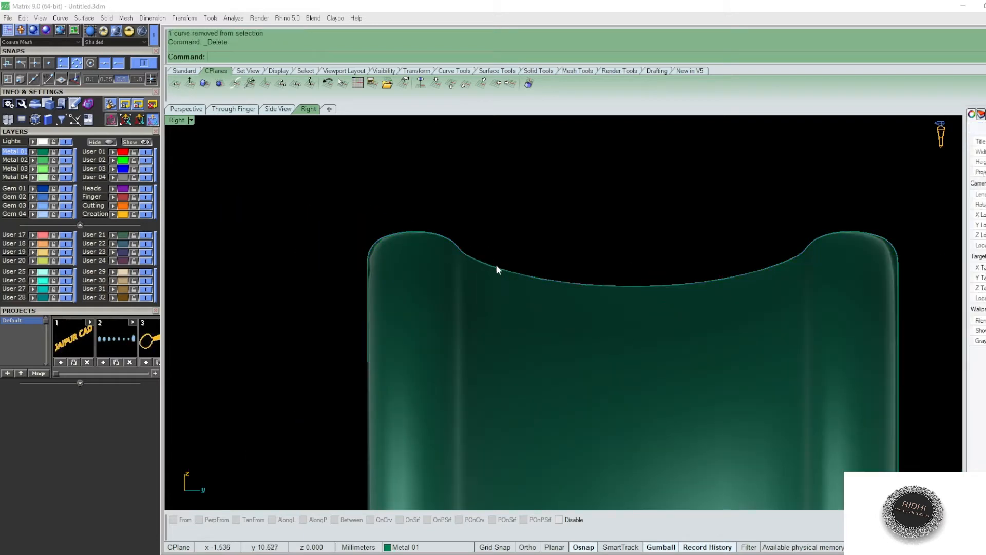
Step: Build a round-capped pipe along the short curve piece beside the rim, with the same radius at both ends
{"action": "left_click", "coordinate": [496, 267]}
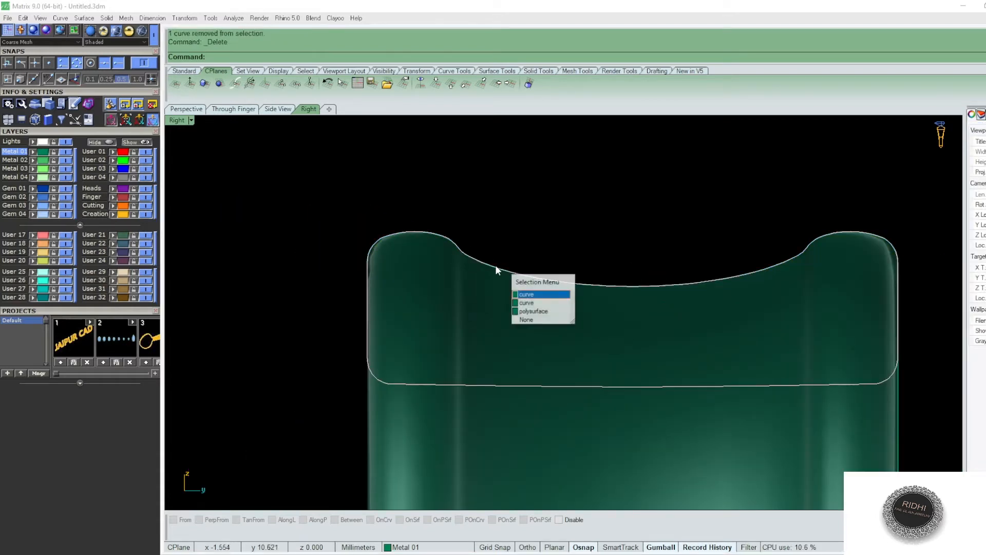
{"action": "left_click", "coordinate": [529, 303]}
{"action": "type", "text": "Pi"}
{"action": "key", "text": "Return"}
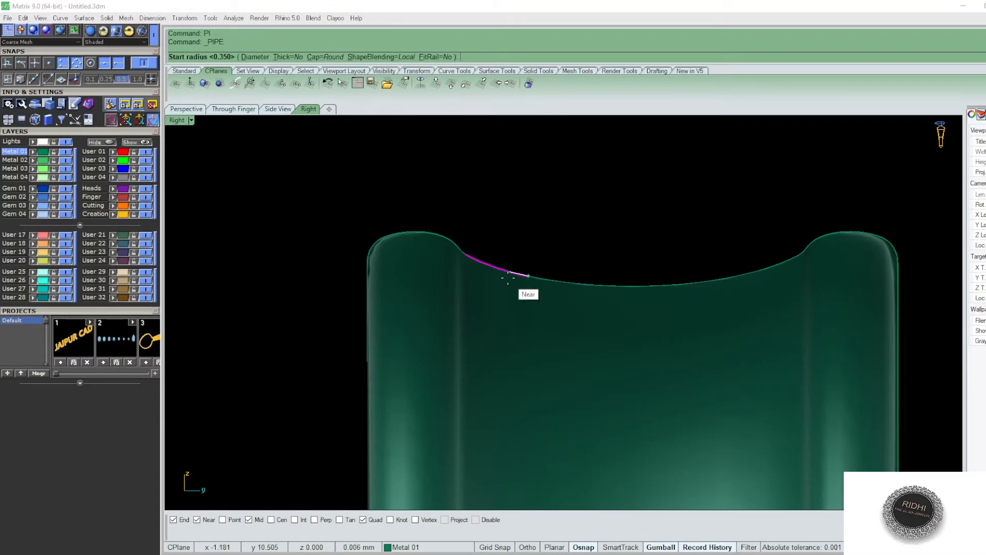
{"action": "key", "text": "Return"}
{"action": "key", "text": "Return"}
{"action": "key", "text": "Return"}
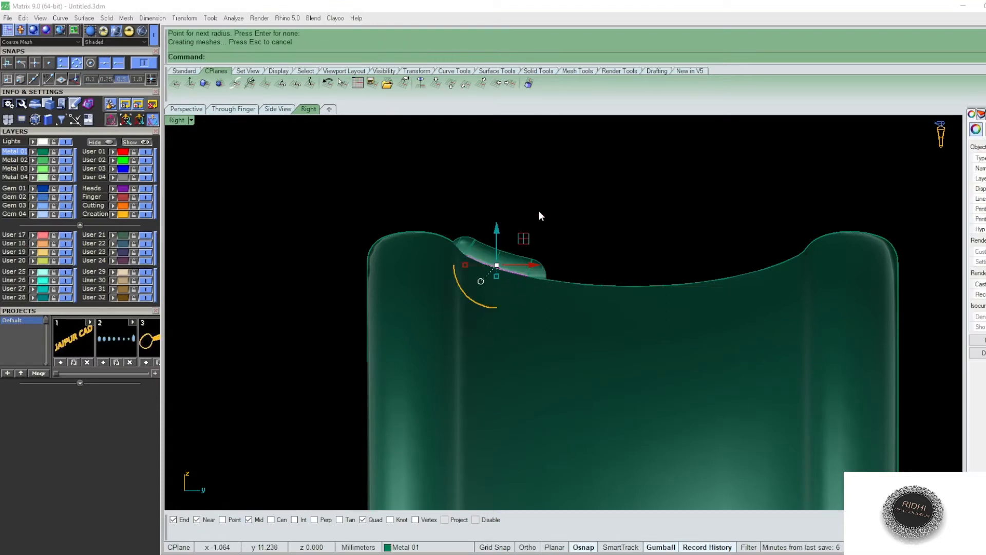
Step: Move the pipe up about 0.14 mm in the Right view so it stands further out of the band's surface
{"action": "type", "text": "P"}
{"action": "right_click_drag", "start_coordinate": [544, 215], "coordinate": [591, 322]}
{"action": "key", "text": "Return"}
{"action": "scroll", "coordinate": [494, 305], "scroll_direction": "up", "scroll_amount": 10}
{"action": "left_click", "coordinate": [526, 288]}
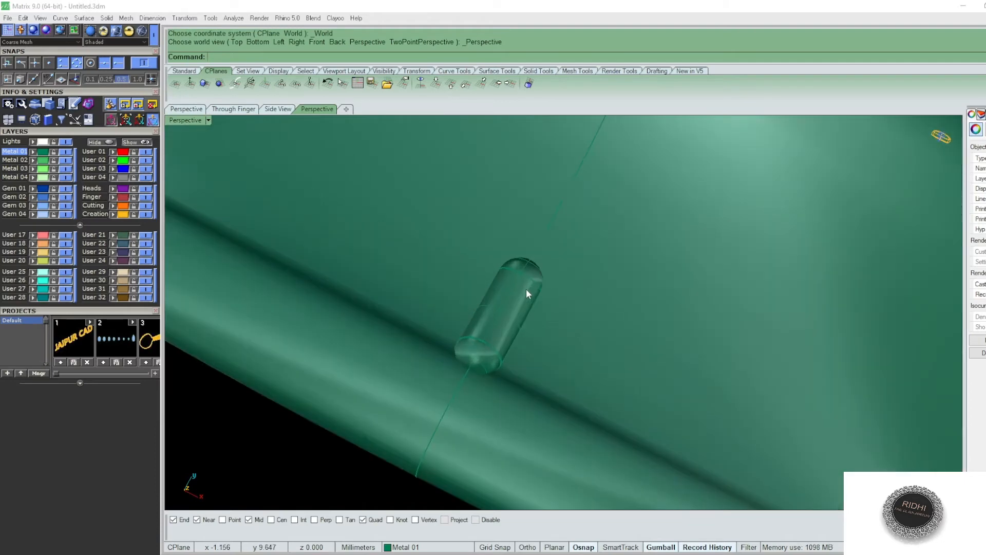
{"action": "type", "text": "R"}
{"action": "key", "text": "Return"}
{"action": "scroll", "coordinate": [529, 277], "scroll_direction": "up", "scroll_amount": 8}
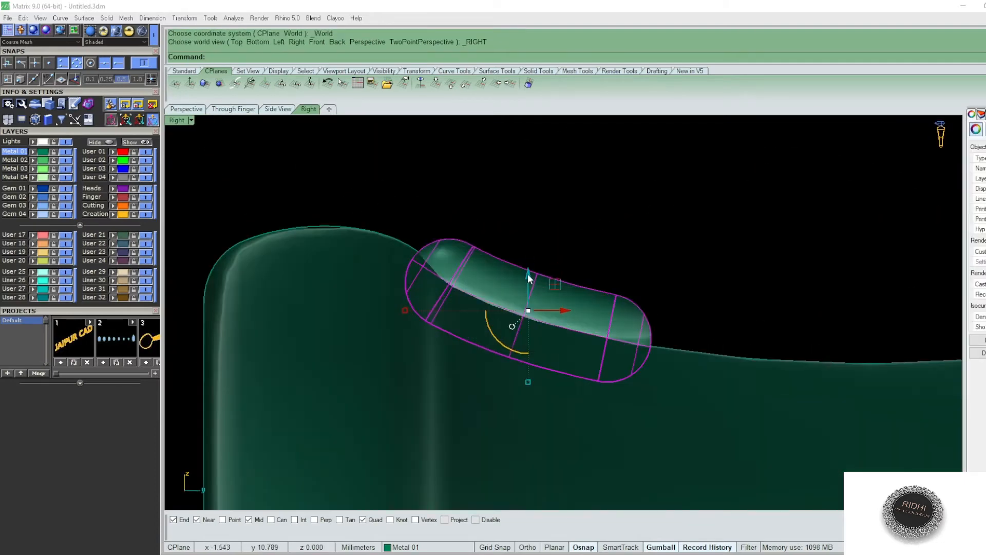
{"action": "left_click_drag", "start_coordinate": [530, 278], "coordinate": [531, 246]}
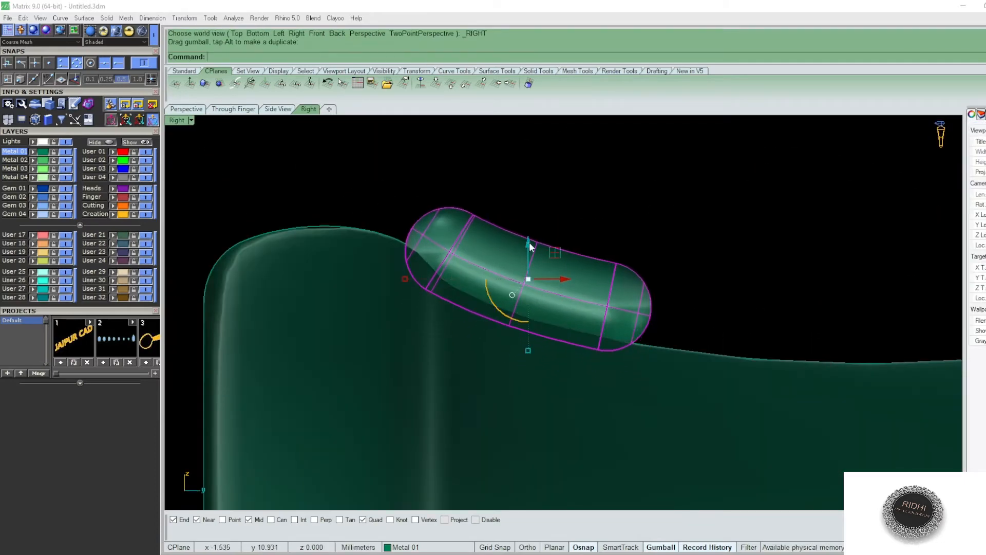
Step: Extract a U-direction isocurve of the band's concave surface running around the ring through the pipe
{"action": "scroll", "coordinate": [530, 247], "scroll_direction": "down", "scroll_amount": 5}
{"action": "type", "text": "P"}
{"action": "key", "text": "Return"}
{"action": "key", "text": "Escape"}
{"action": "scroll", "coordinate": [572, 304], "scroll_direction": "up", "scroll_amount": 2}
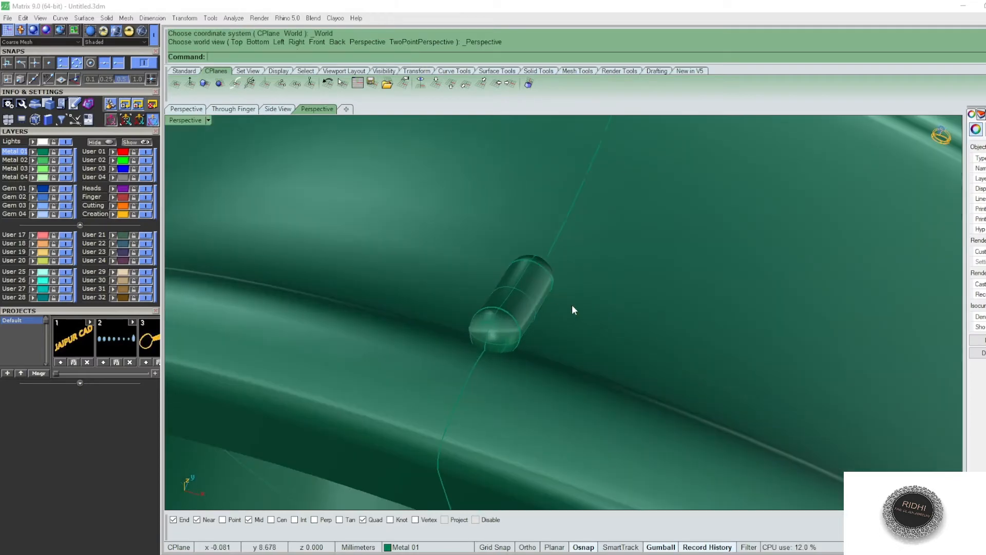
{"action": "type", "text": "ei"}
{"action": "key", "text": "Return"}
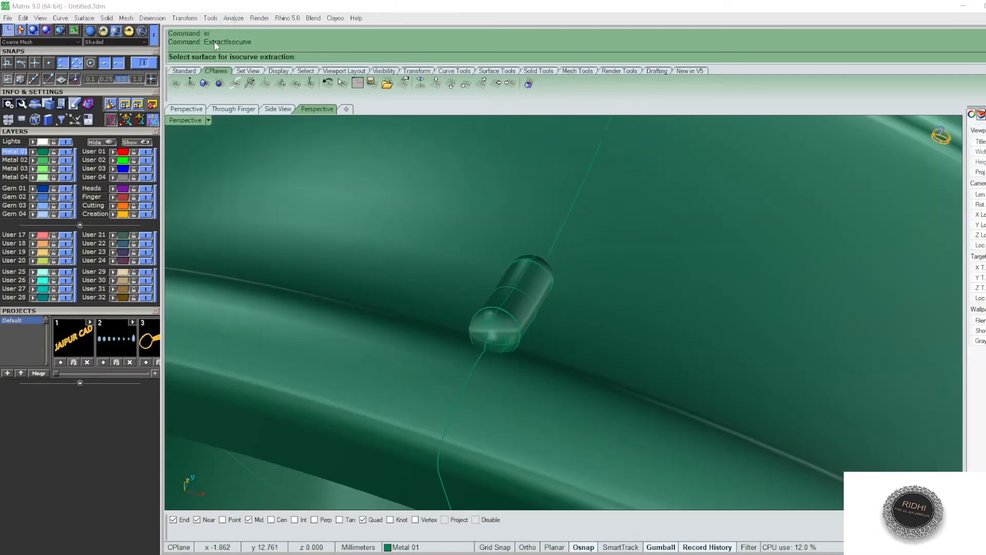
{"action": "left_click", "coordinate": [633, 324]}
{"action": "left_click", "coordinate": [614, 334]}
{"action": "key", "text": "Return"}
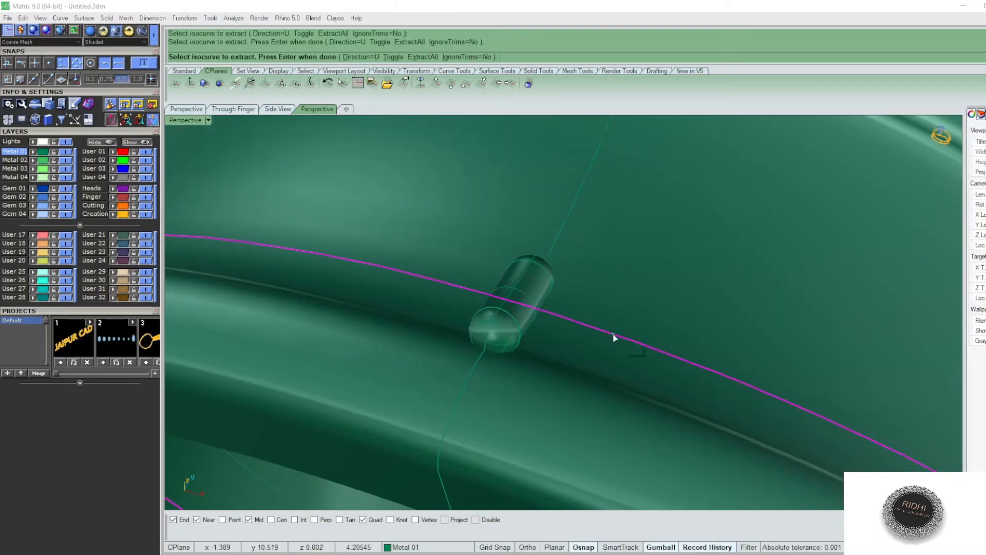
{"action": "key", "text": "Escape"}
Step: Try to array the pipe along the extracted isocurve with Freeform orientation, and undo the array
{"action": "left_click", "coordinate": [529, 276]}
{"action": "right_click_drag", "start_coordinate": [605, 339], "coordinate": [571, 328]}
{"action": "type", "text": "ac"}
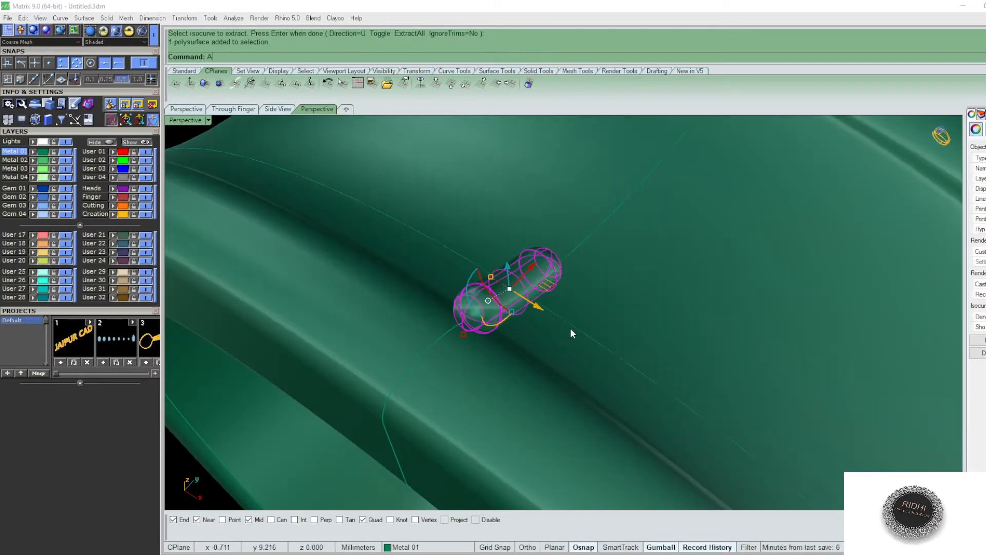
{"action": "key", "text": "Return"}
{"action": "left_click", "coordinate": [567, 320]}
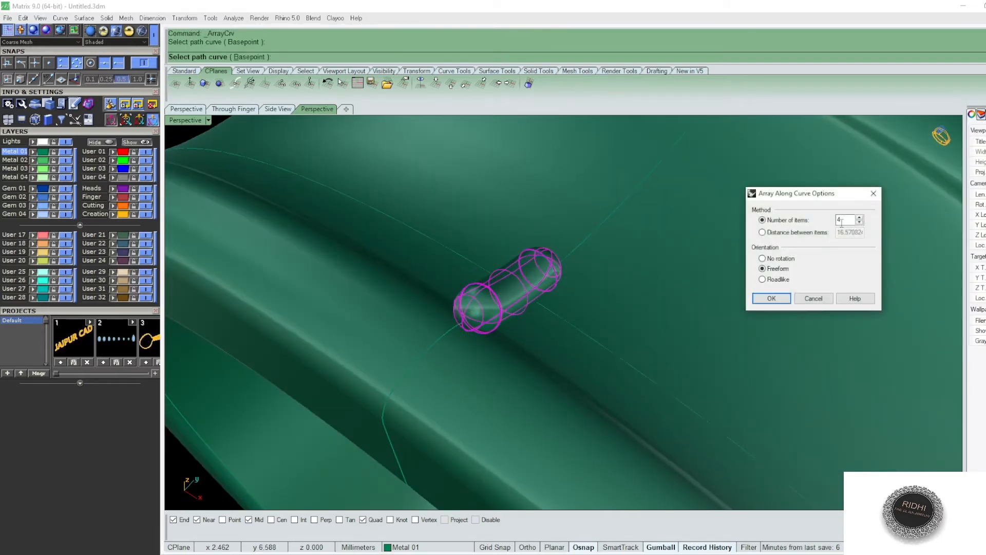
{"action": "left_click", "coordinate": [771, 298]}
{"action": "scroll", "coordinate": [553, 295], "scroll_direction": "down", "scroll_amount": 5}
{"action": "key", "text": "ctrl+z"}
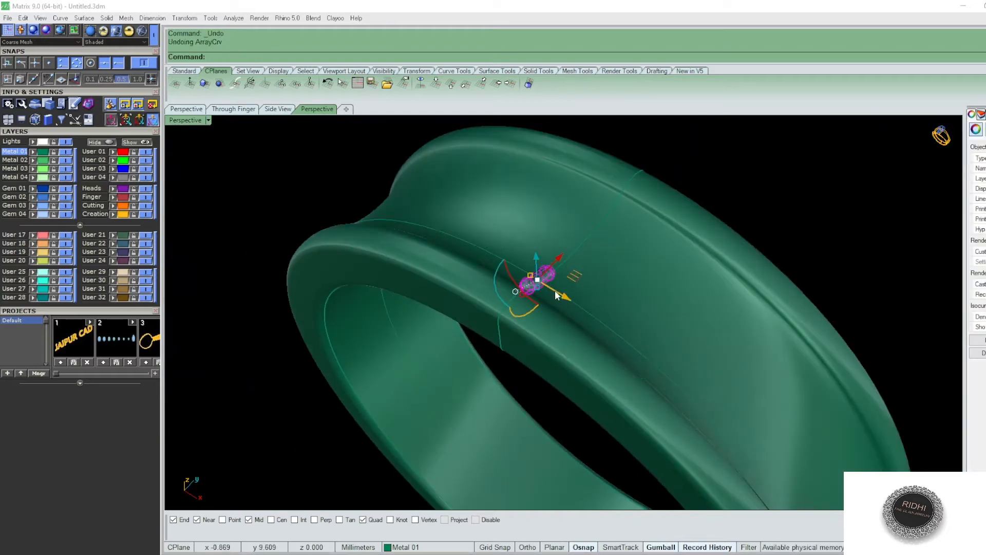
Step: Set up a polar array of the pipe around the origin in the Front view, with 50 items over 360 degrees
{"action": "right_click_drag", "start_coordinate": [556, 294], "coordinate": [589, 306]}
{"action": "key", "text": "ctrl+F2"}
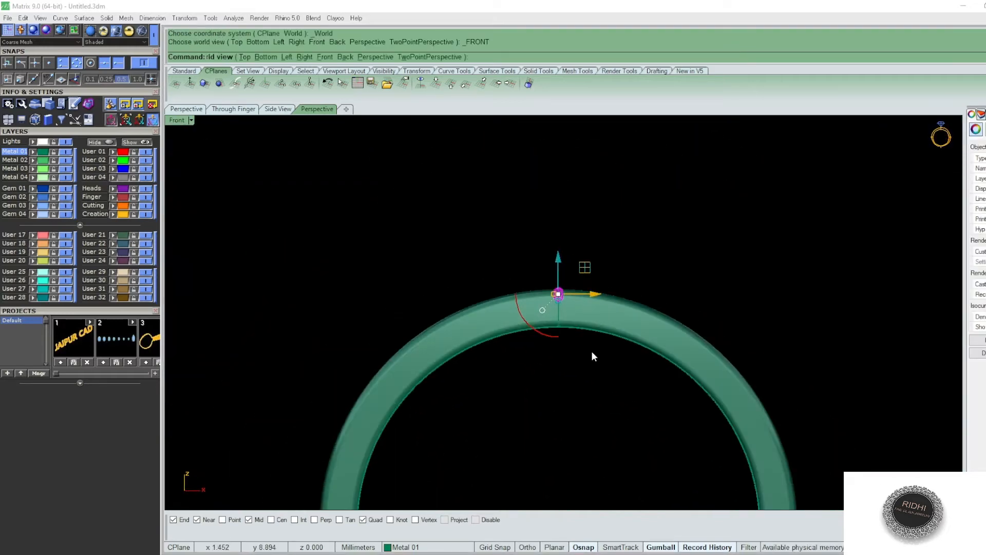
{"action": "right_click_drag", "start_coordinate": [592, 363], "coordinate": [578, 272]}
{"action": "type", "text": "ap"}
{"action": "key", "text": "Return"}
{"action": "type", "text": "0"}
{"action": "key", "text": "Return"}
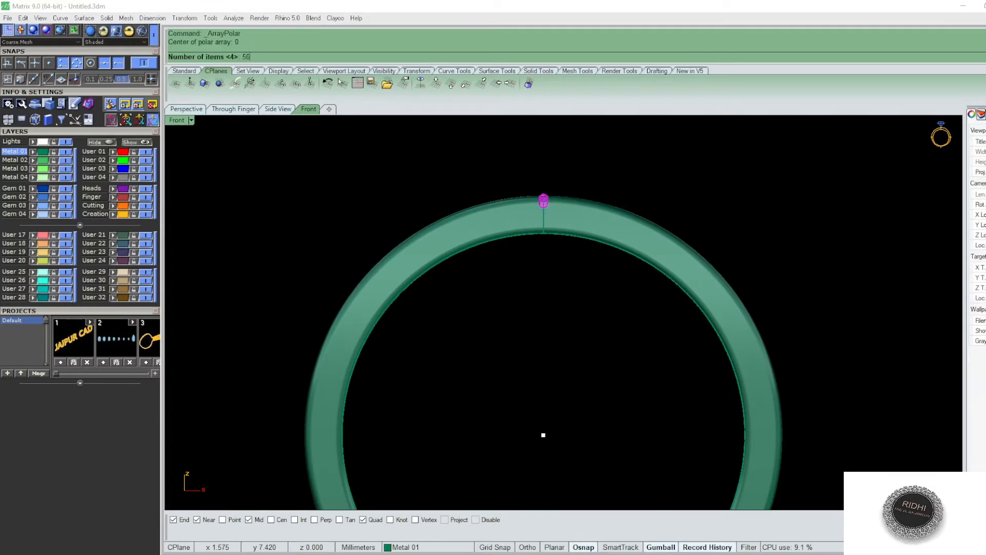
{"action": "type", "text": "50"}
{"action": "key", "text": "Return"}
{"action": "key", "text": "Return"}
{"action": "scroll", "coordinate": [570, 247], "scroll_direction": "down", "scroll_amount": 3}
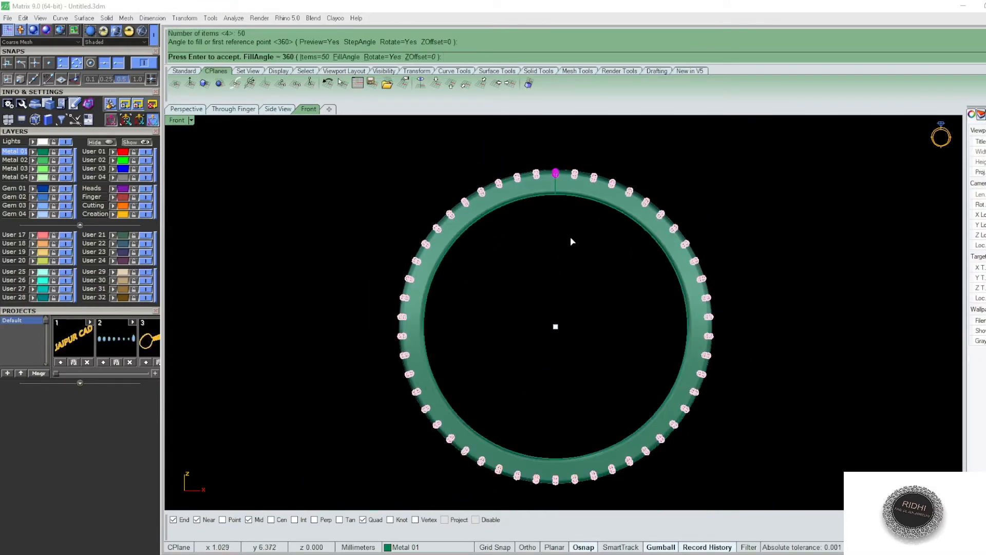
Step: Try 60 and 120 items in the polar array while previewing it in the Perspective view
{"action": "key", "text": "ctrl+F4"}
{"action": "scroll", "coordinate": [566, 215], "scroll_direction": "up", "scroll_amount": 5}
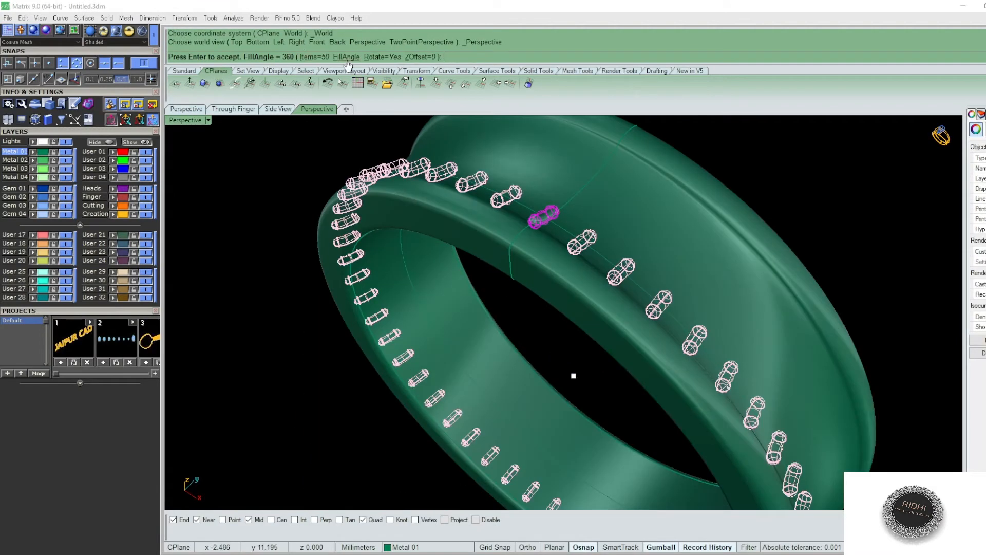
{"action": "left_click", "coordinate": [312, 57]}
{"action": "type", "text": "60"}
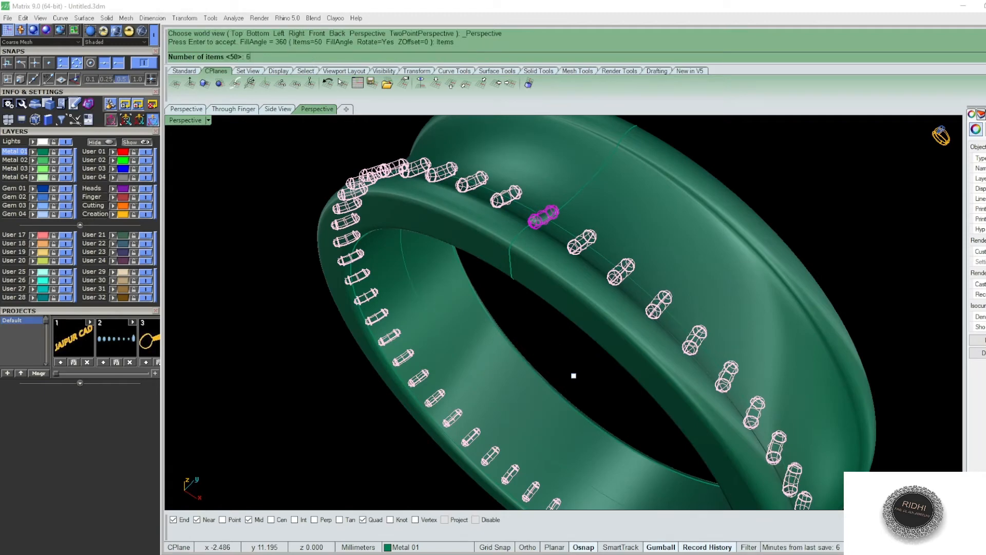
{"action": "key", "text": "Return"}
{"action": "left_click", "coordinate": [311, 57]}
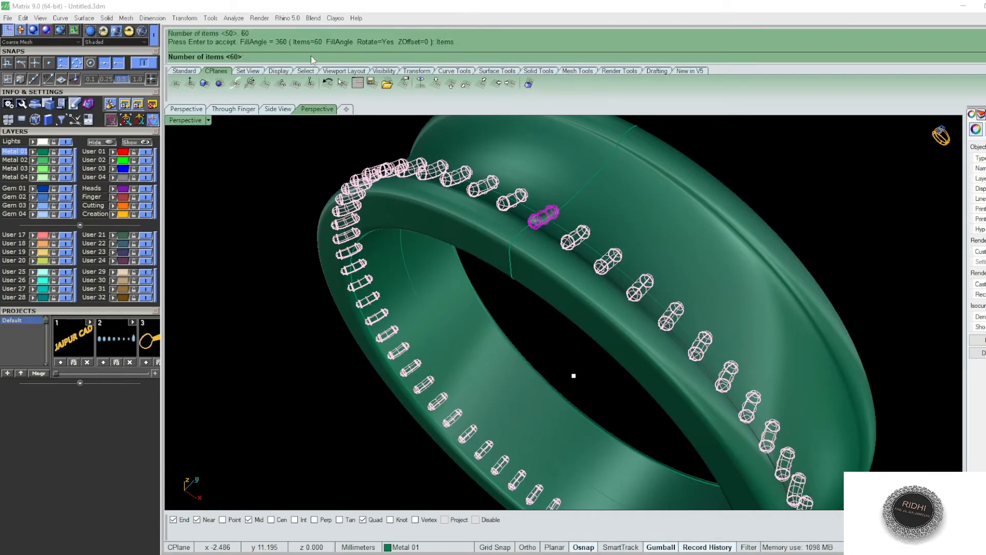
{"action": "type", "text": "120"}
{"action": "key", "text": "Return"}
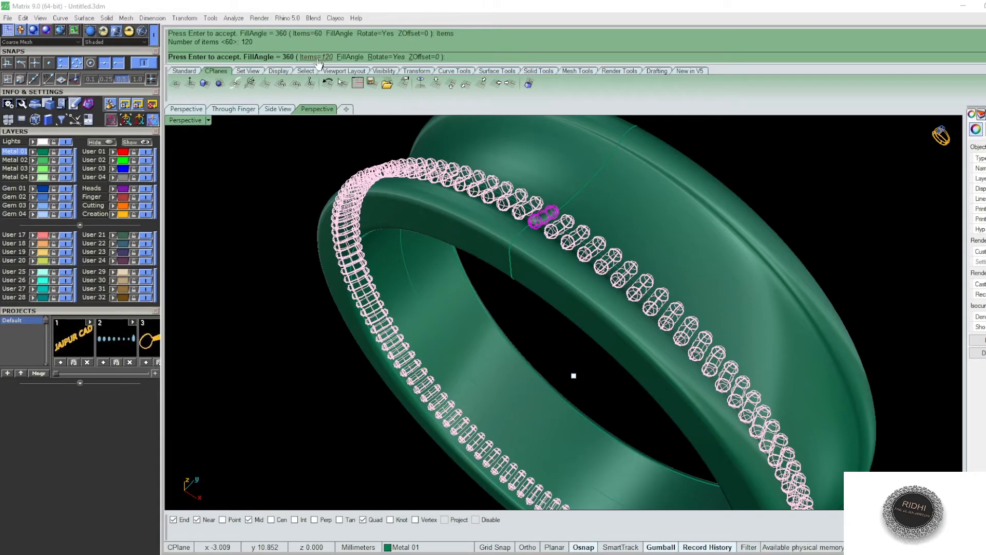
Step: Set the polar array to 150 items, accept it and check the row of pipes around the band
{"action": "left_click", "coordinate": [317, 58]}
{"action": "type", "text": "15"}
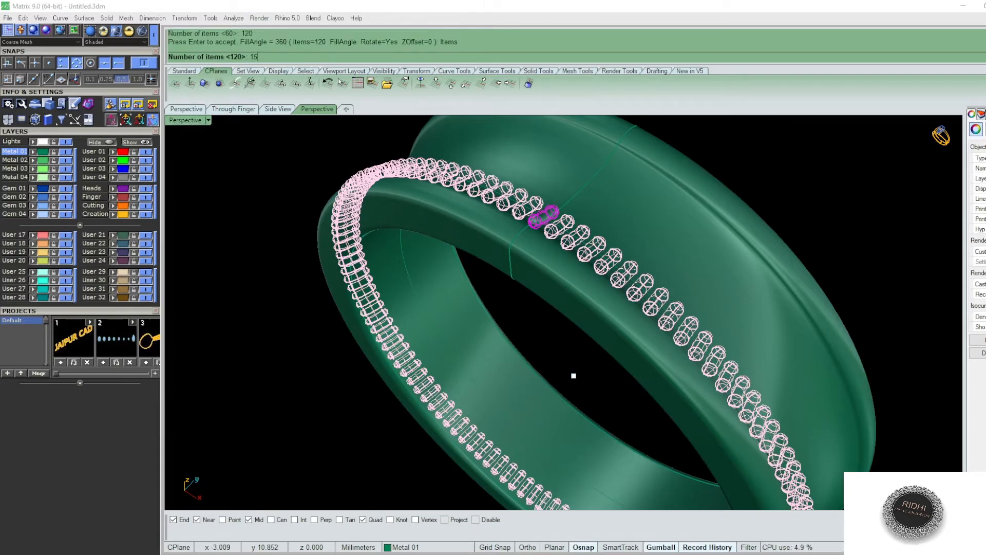
{"action": "type", "text": "0"}
{"action": "key", "text": "Return"}
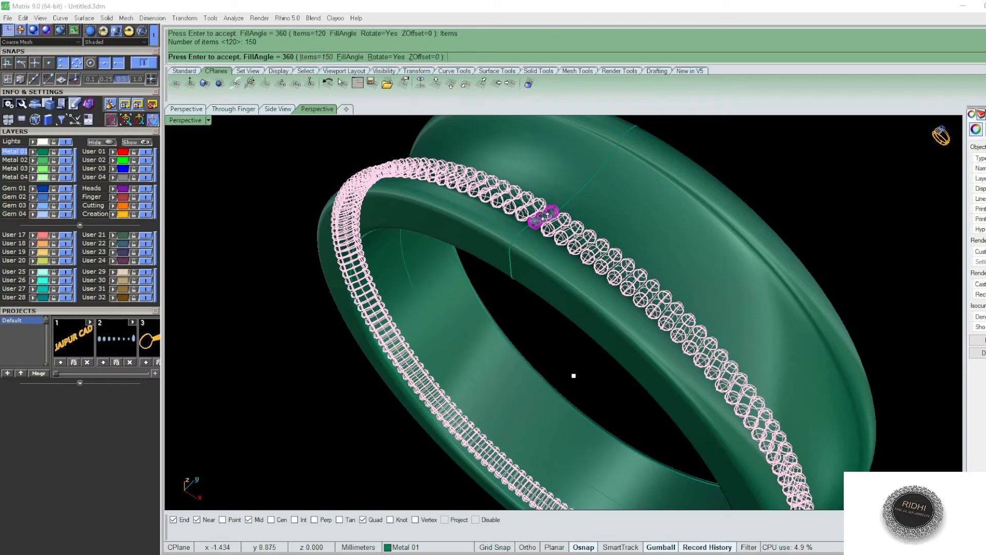
{"action": "right_click_drag", "start_coordinate": [546, 217], "coordinate": [576, 346]}
{"action": "scroll", "coordinate": [576, 346], "scroll_direction": "up", "scroll_amount": 12}
{"action": "right_click_drag", "start_coordinate": [621, 281], "coordinate": [608, 275]}
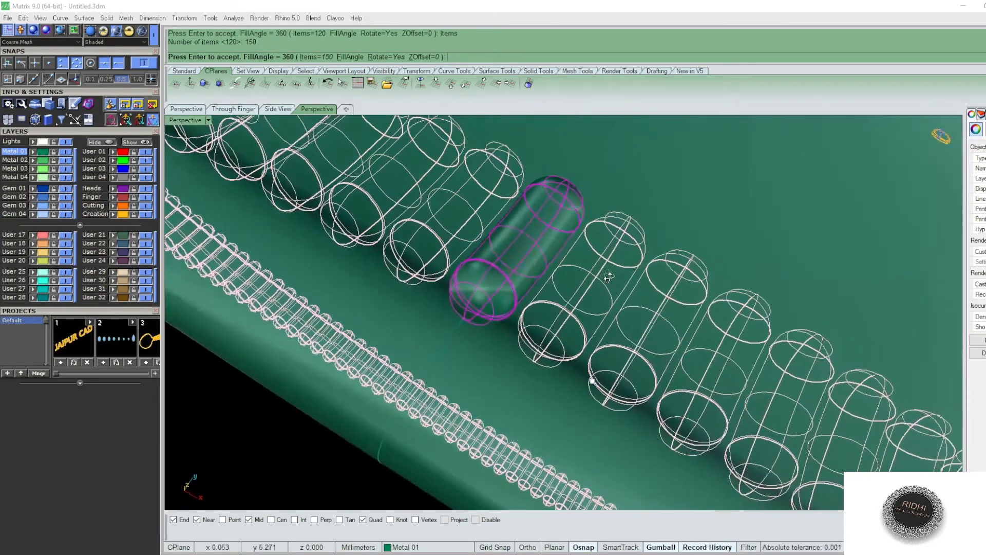
{"action": "key", "text": "Return"}
{"action": "scroll", "coordinate": [588, 256], "scroll_direction": "down", "scroll_amount": 15}
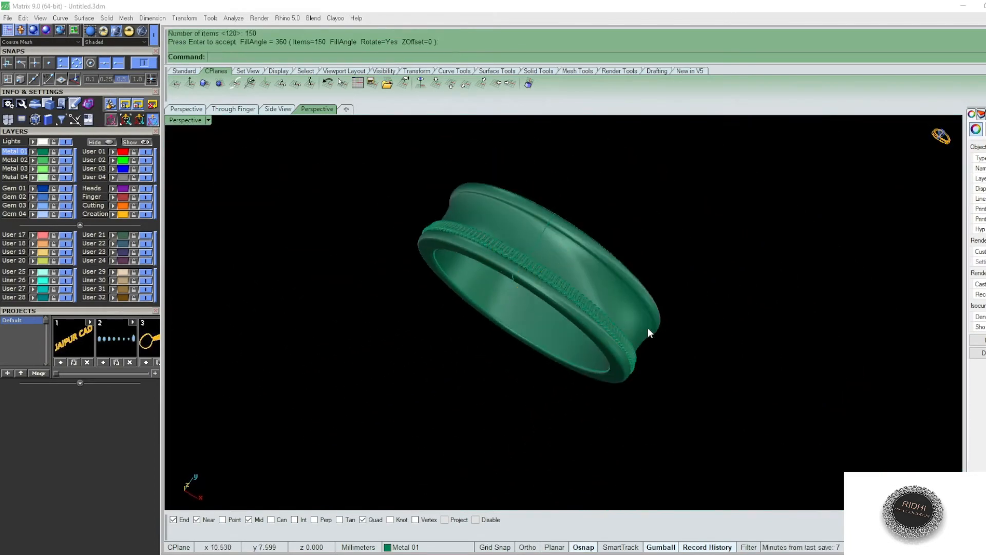
{"action": "mouse_move", "coordinate": [648, 328]}
{"action": "right_mouse_down"}
{"action": "mouse_move", "coordinate": [540, 283]}
{"action": "mouse_move", "coordinate": [590, 257]}
{"action": "mouse_move", "coordinate": [599, 363]}
{"action": "right_mouse_up"}
{"action": "type", "text": "SH"}
{"action": "key", "text": "Return"}
{"action": "key", "text": "Escape"}
Step: Shorten the original pipe across the band's width to about four fifths of its length, scaling symmetrically about its centre in the Right view
{"action": "scroll", "coordinate": [553, 245], "scroll_direction": "up", "scroll_amount": 10}
{"action": "left_click", "coordinate": [555, 257]}
{"action": "type", "text": "F"}
{"action": "key", "text": "Return"}
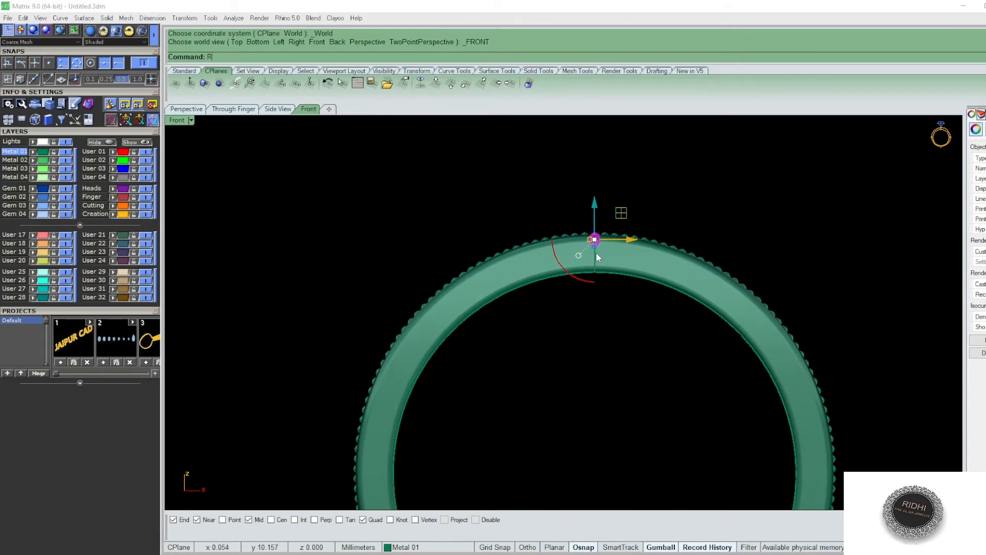
{"action": "type", "text": "R"}
{"action": "key", "text": "Return"}
{"action": "right_click_drag", "start_coordinate": [575, 243], "coordinate": [591, 305]}
{"action": "scroll", "coordinate": [534, 303], "scroll_direction": "up", "scroll_amount": 12}
{"action": "type", "text": "S1"}
{"action": "key", "text": "Return"}
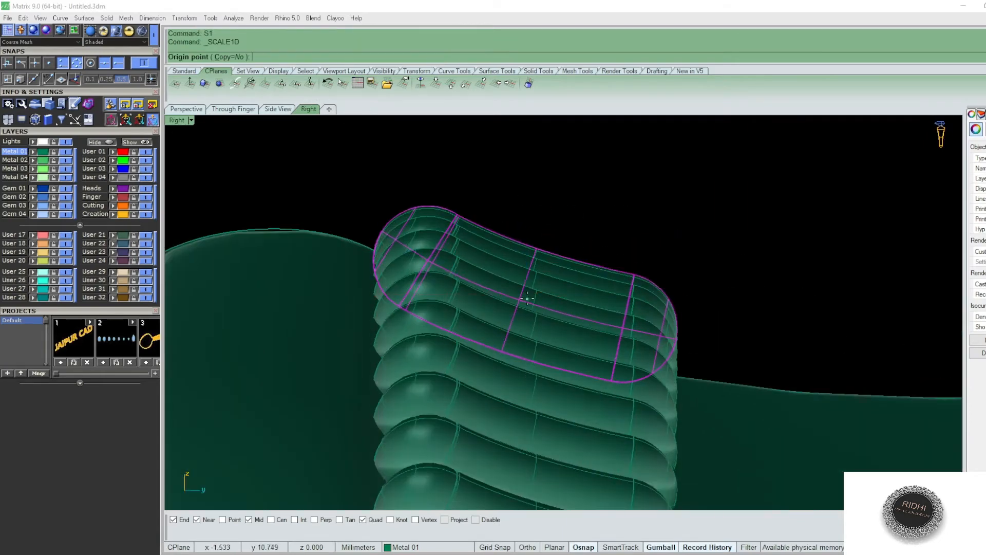
{"action": "key", "text": "Escape"}
{"action": "left_click_drag", "start_coordinate": [372, 292], "coordinate": [402, 296]}
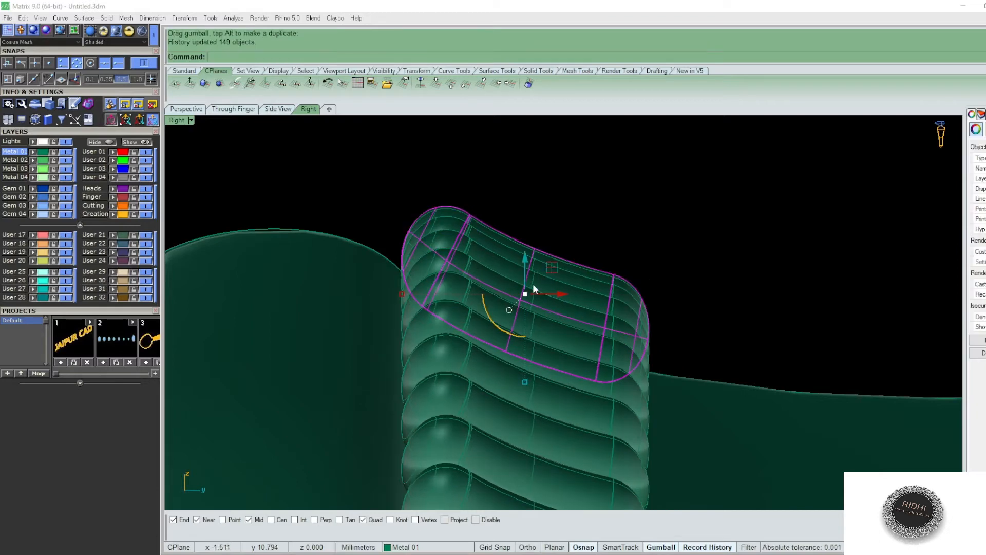
Step: Lower the original pipe slightly and rotate it slightly counter-clockwise about its centre to follow the band's concave slope
{"action": "left_click_drag", "start_coordinate": [526, 266], "coordinate": [526, 279]}
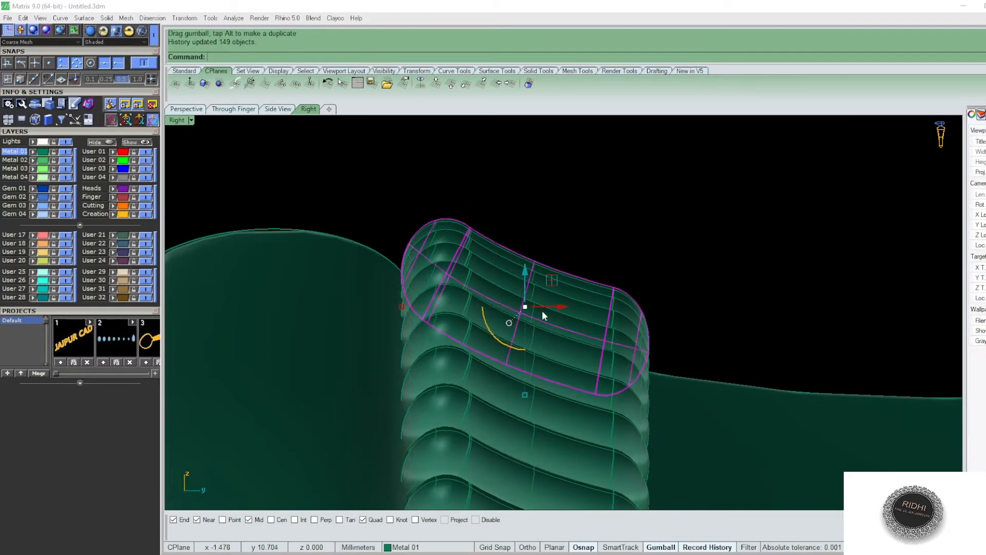
{"action": "type", "text": "r"}
{"action": "key", "text": "Return"}
{"action": "left_click", "coordinate": [528, 311]}
{"action": "left_click", "coordinate": [760, 297]}
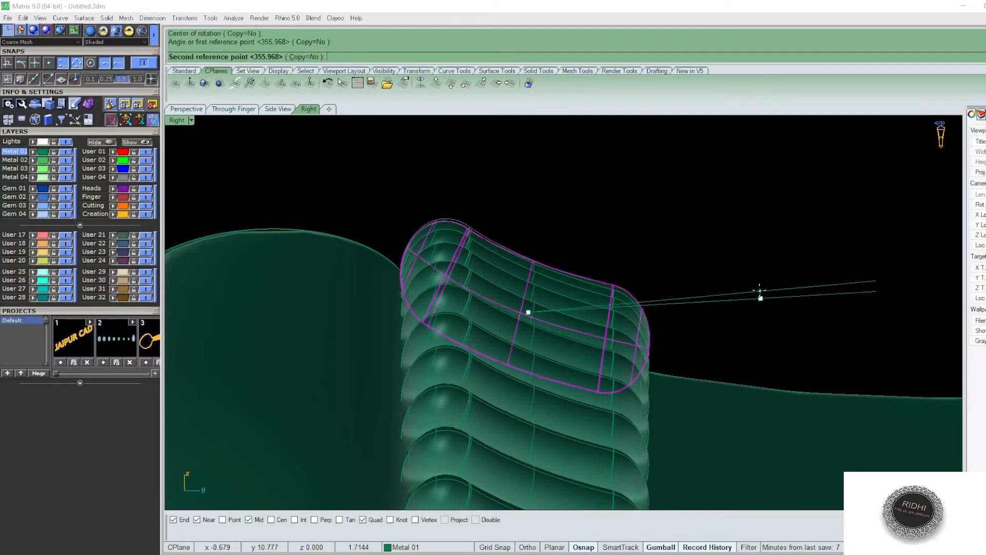
{"action": "left_click", "coordinate": [751, 284]}
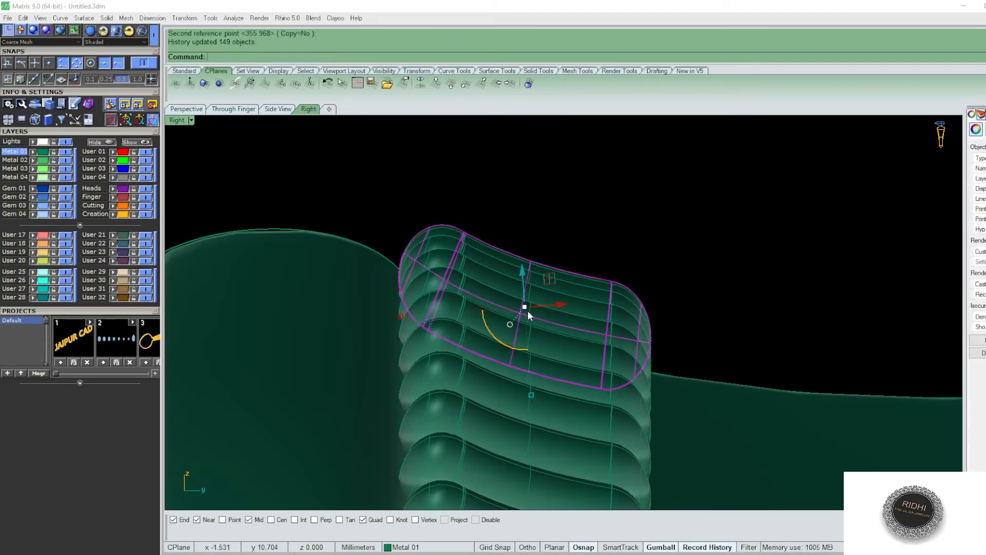
Step: Check the adjusted row of pipes along the band from the Top view
{"action": "key", "text": "ctrl+F1"}
{"action": "scroll", "coordinate": [614, 285], "scroll_direction": "down", "scroll_amount": 11}
{"action": "right_click_drag", "start_coordinate": [658, 314], "coordinate": [576, 323]}
{"action": "scroll", "coordinate": [620, 315], "scroll_direction": "up", "scroll_amount": 2}
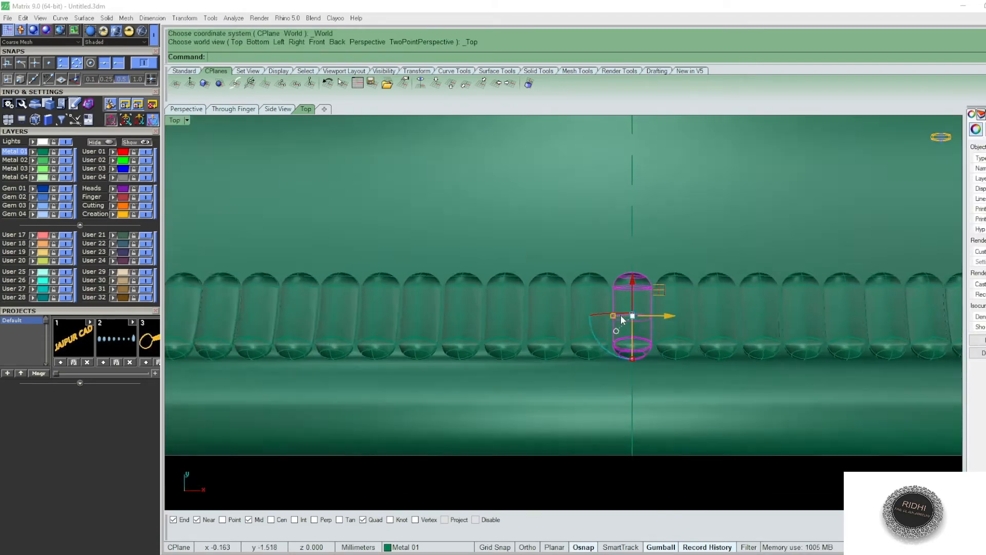
{"action": "scroll", "coordinate": [620, 314], "scroll_direction": "up", "scroll_amount": 2}
{"action": "scroll", "coordinate": [623, 324], "scroll_direction": "down", "scroll_amount": 12}
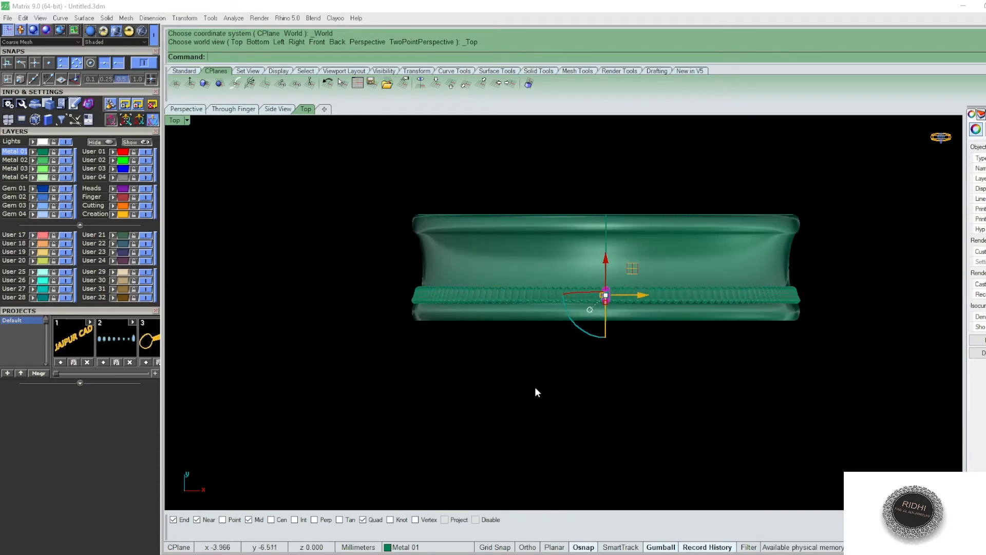
{"action": "left_click", "coordinate": [535, 387]}
Step: Select all construction curves, assign them to the User 04 layer and hide that layer
{"action": "key", "text": "ctrl+F3"}
{"action": "scroll", "coordinate": [597, 233], "scroll_direction": "down", "scroll_amount": 8}
{"action": "key", "text": "F4"}
{"action": "right_click_drag", "start_coordinate": [622, 313], "coordinate": [600, 246]}
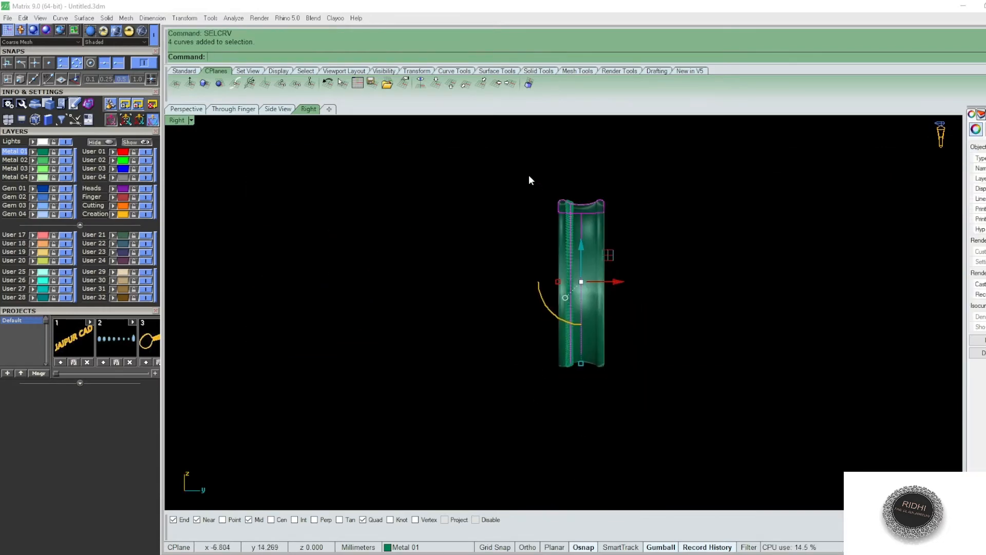
{"action": "key", "text": "Delete"}
{"action": "key", "text": "ctrl+z"}
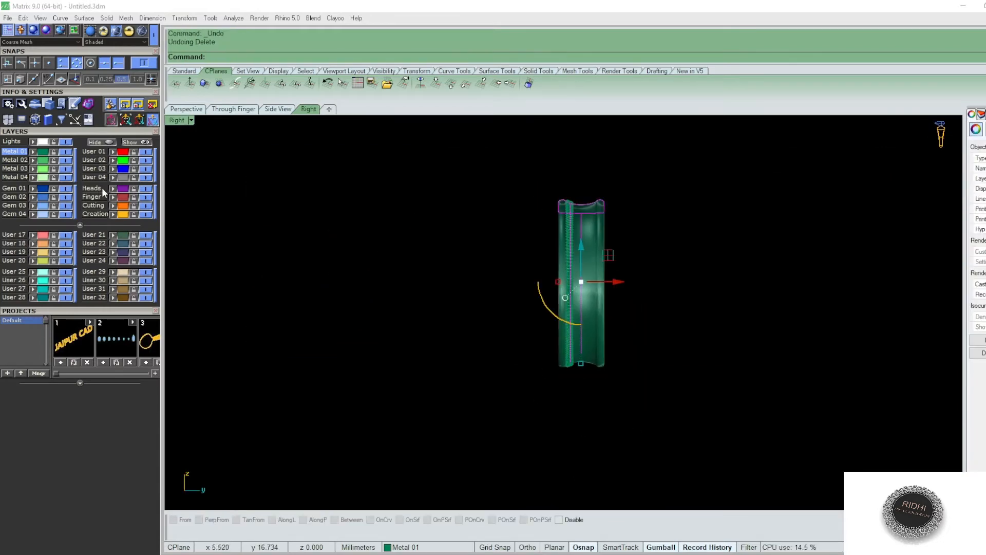
{"action": "left_click", "coordinate": [113, 178]}
{"action": "left_click", "coordinate": [147, 177]}
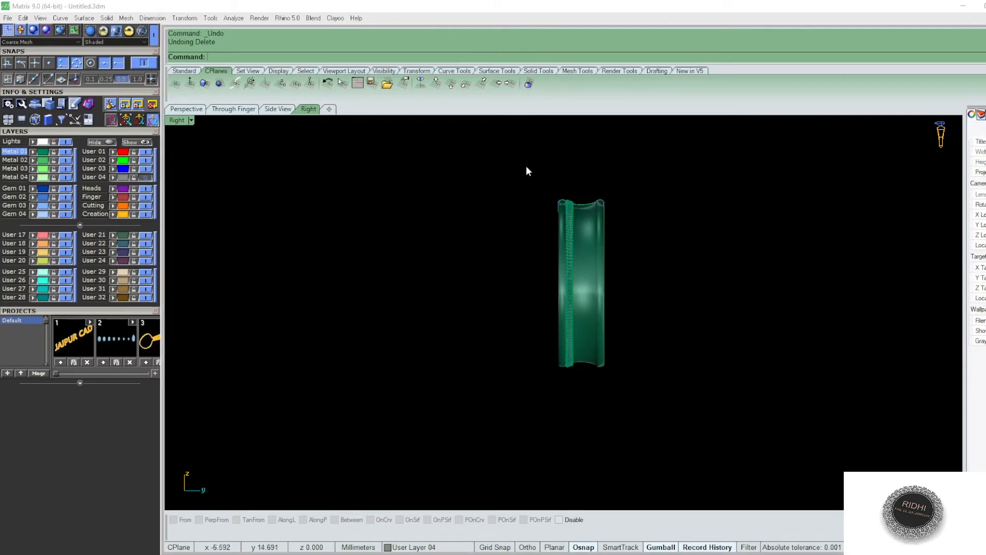
Step: Select the whole row of arrayed pipes in the Right view and group it
{"action": "left_click_drag", "start_coordinate": [523, 158], "coordinate": [583, 449]}
{"action": "type", "text": "g"}
{"action": "key", "text": "Return"}
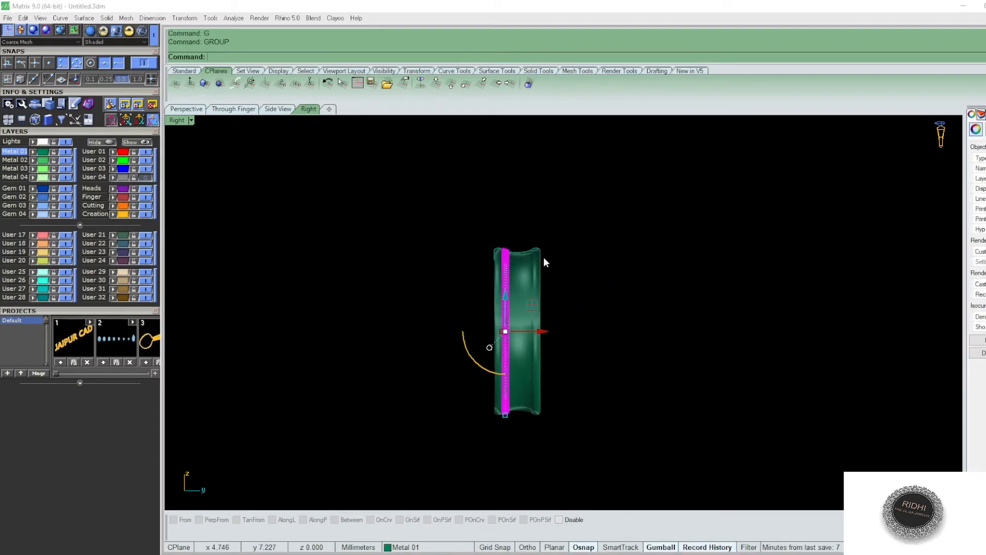
Step: Mirror the grouped pipes to the band's opposite rim across a vertical plane through the origin (0)
{"action": "scroll", "coordinate": [518, 241], "scroll_direction": "up", "scroll_amount": 5}
{"action": "type", "text": "mirror"}
{"action": "key", "text": "Return"}
{"action": "type", "text": "0"}
{"action": "key", "text": "Return"}
{"action": "left_click", "coordinate": [517, 240], "text": "shift"}
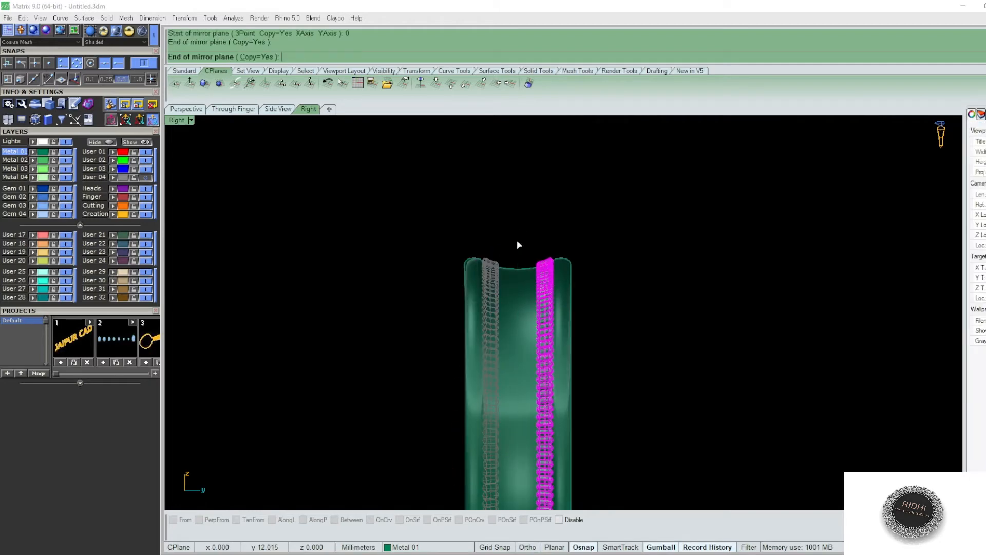
{"action": "left_click", "coordinate": [526, 206]}
Step: Inspect both pipe rows on the band in a WireRender shaded preview from several Perspective angles
{"action": "key", "text": "ctrl+F4"}
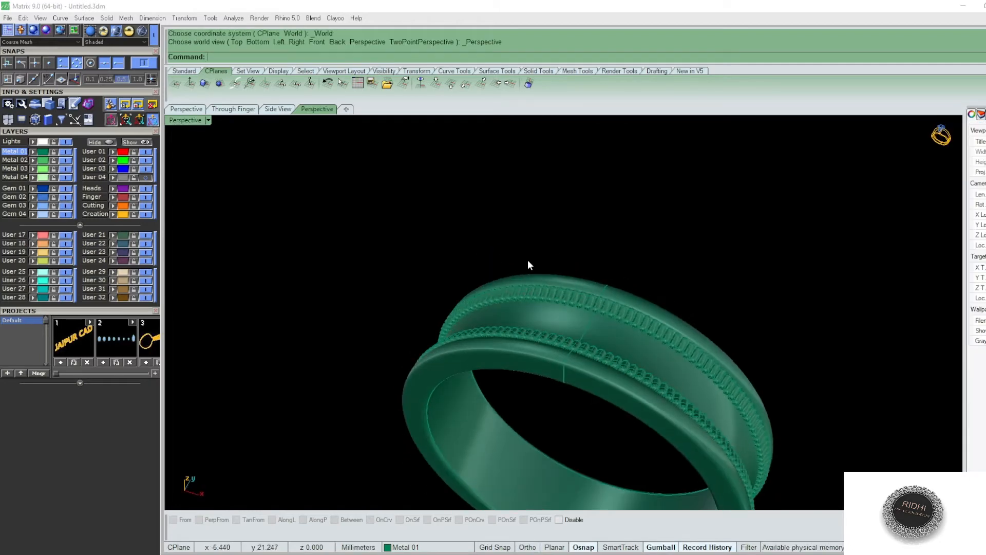
{"action": "type", "text": "SH"}
{"action": "key", "text": "Return"}
{"action": "scroll", "coordinate": [528, 261], "scroll_direction": "down", "scroll_amount": 5}
{"action": "right_click_drag", "start_coordinate": [629, 296], "coordinate": [559, 314]}
{"action": "scroll", "coordinate": [560, 318], "scroll_direction": "up", "scroll_amount": 8}
{"action": "right_click_drag", "start_coordinate": [587, 368], "coordinate": [556, 323]}
{"action": "scroll", "coordinate": [566, 362], "scroll_direction": "down", "scroll_amount": 3}
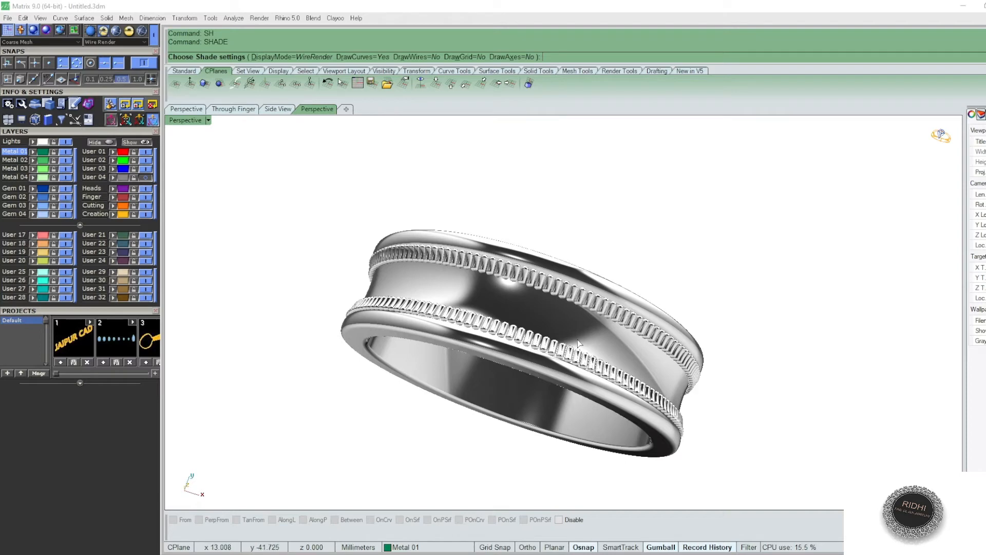
{"action": "key", "text": "ctrl+F1"}
{"action": "key", "text": "Escape"}
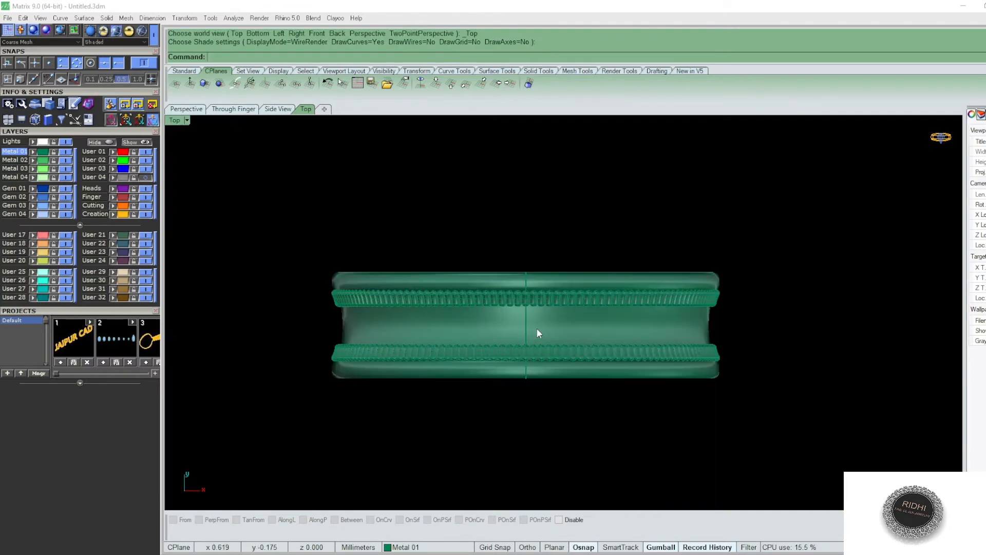
Step: Draw a horizontal line about 1.8 mm long in the Top view, starting on the band's vertical seam midway between the pipe rows
{"action": "scroll", "coordinate": [527, 329], "scroll_direction": "up", "scroll_amount": 3}
{"action": "type", "text": "L"}
{"action": "key", "text": "Return"}
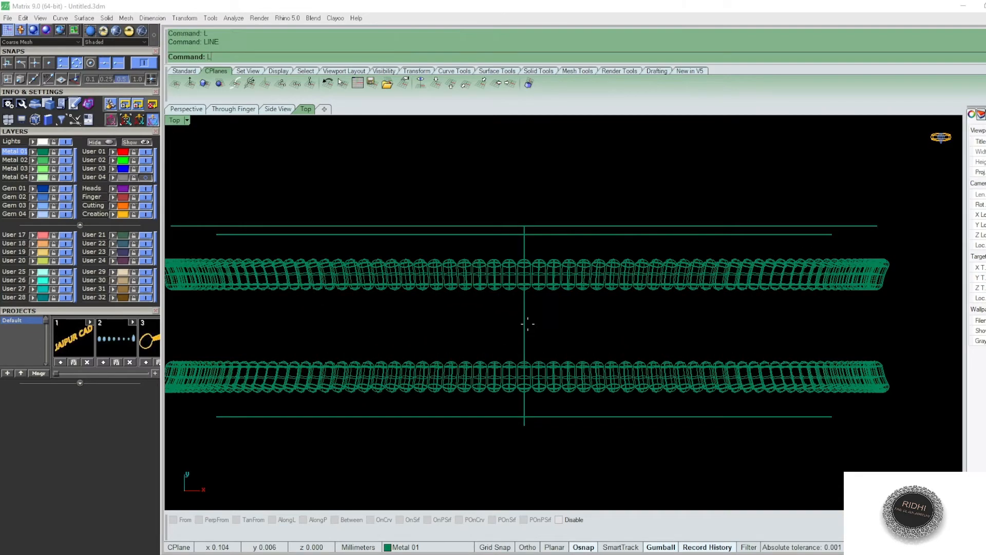
{"action": "left_click", "coordinate": [526, 324]}
{"action": "left_click", "coordinate": [584, 325]}
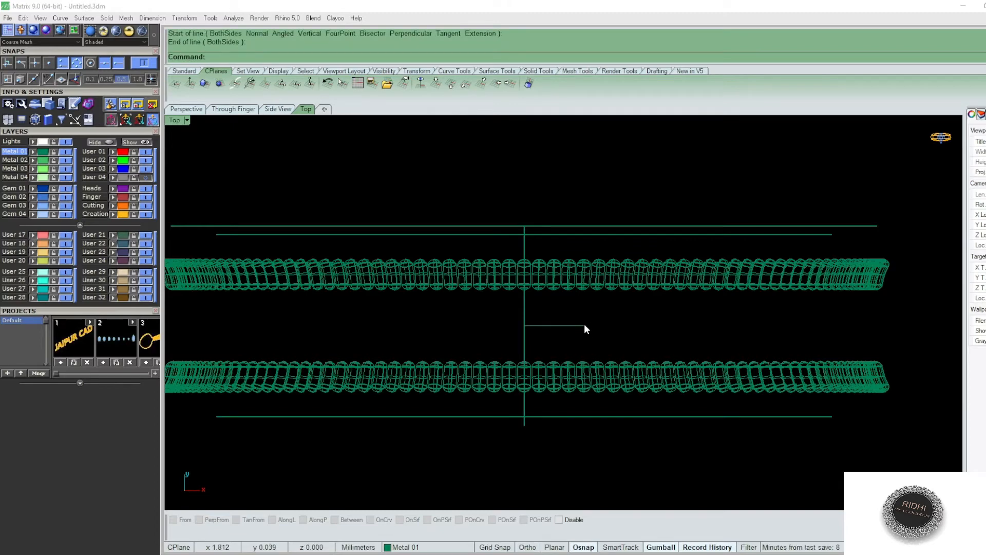
Step: Draw a slanted line from the horizontal line's free end to the vertical seam, about 0.8 mm above the centre
{"action": "type", "text": "L"}
{"action": "key", "text": "Return"}
{"action": "left_click", "coordinate": [584, 325]}
{"action": "scroll", "coordinate": [539, 298], "scroll_direction": "up", "scroll_amount": 3}
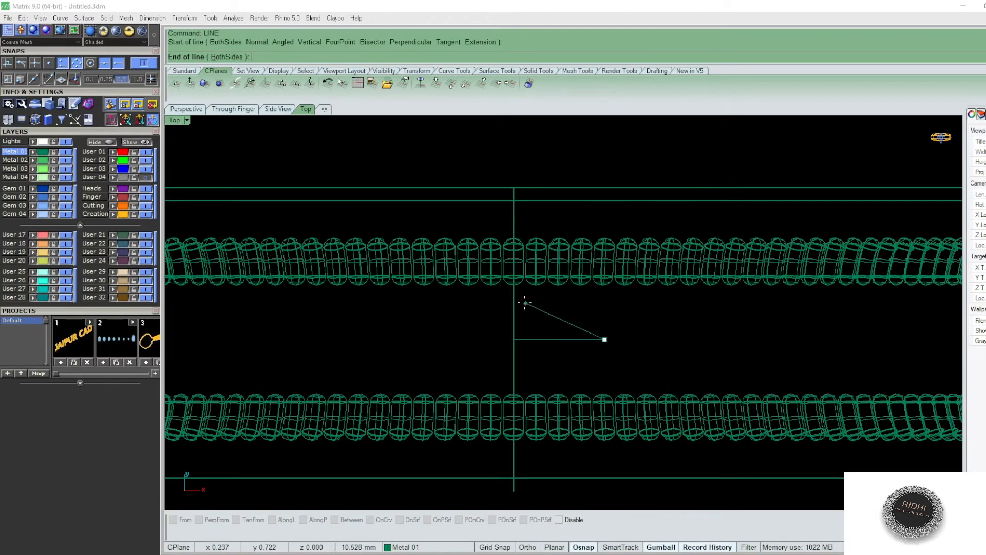
{"action": "left_click", "coordinate": [514, 298]}
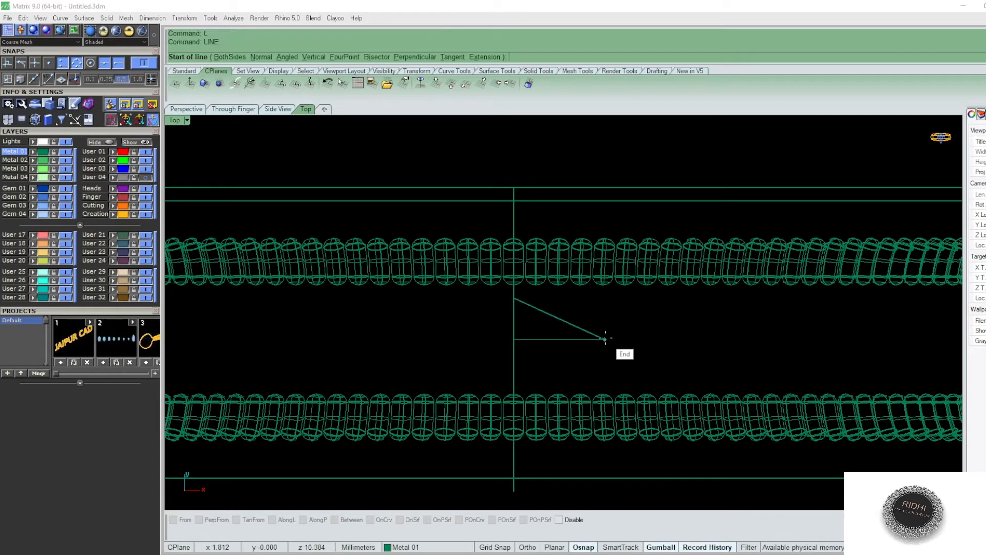
Step: Mirror the slanted line across the horizontal line to form a chevron
{"action": "left_click", "coordinate": [587, 330]}
{"action": "type", "text": "MI"}
{"action": "key", "text": "Return"}
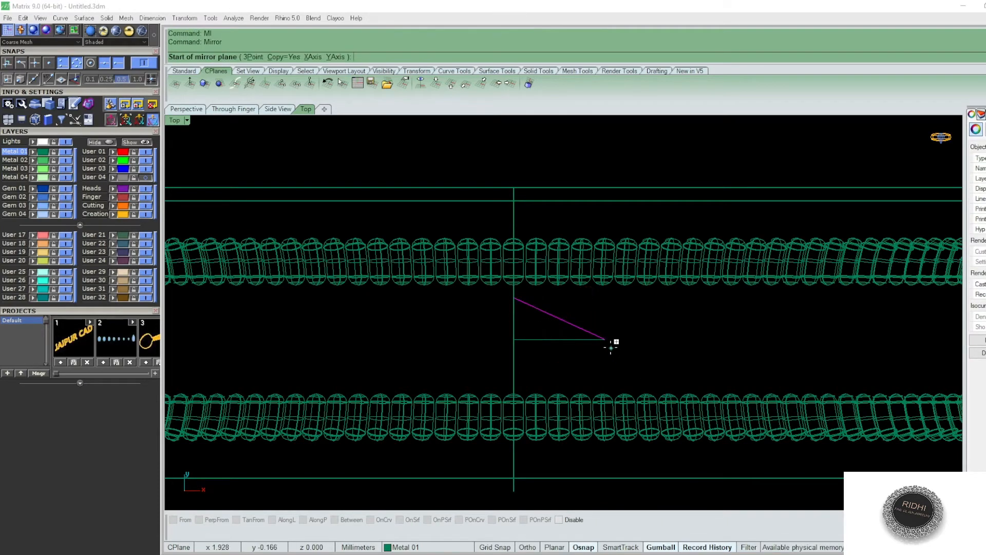
{"action": "left_click", "coordinate": [605, 340]}
{"action": "left_click", "coordinate": [699, 341]}
{"action": "left_click", "coordinate": [698, 362]}
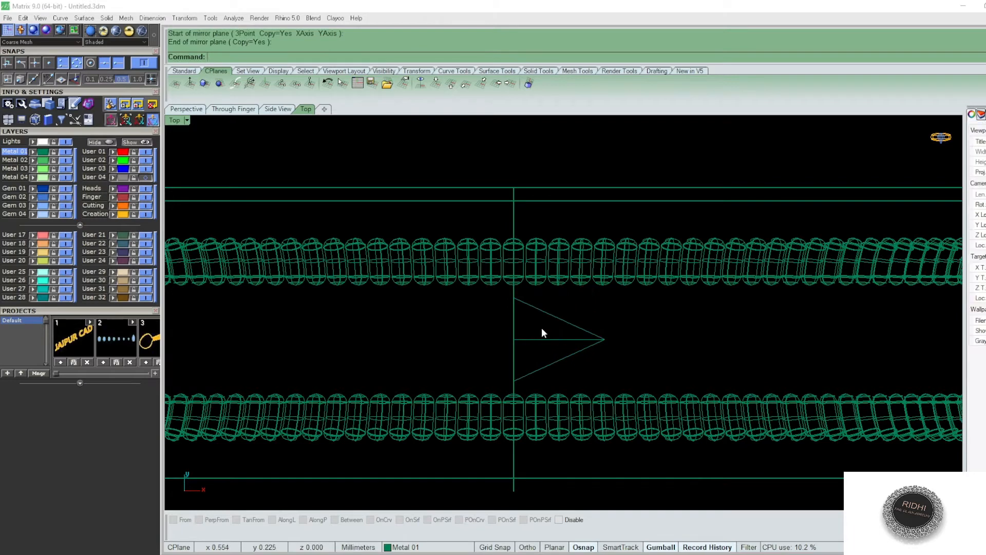
Step: Copy the chevron's two slanted lines about 1.72 mm horizontally, away from its tip direction
{"action": "left_click", "coordinate": [547, 313]}
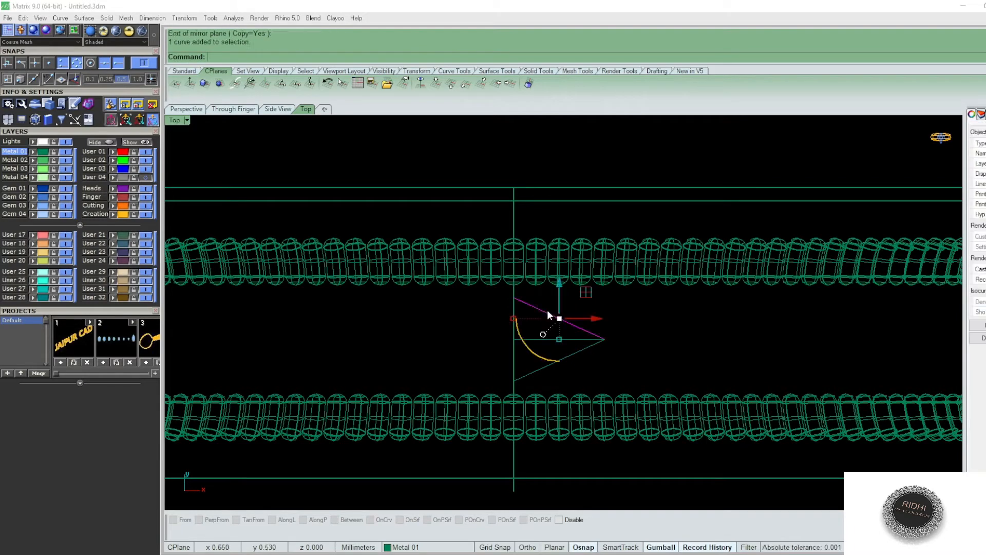
{"action": "left_click", "coordinate": [575, 353], "text": "shift"}
{"action": "type", "text": "copy"}
{"action": "key", "text": "Return"}
{"action": "left_click", "coordinate": [785, 347]}
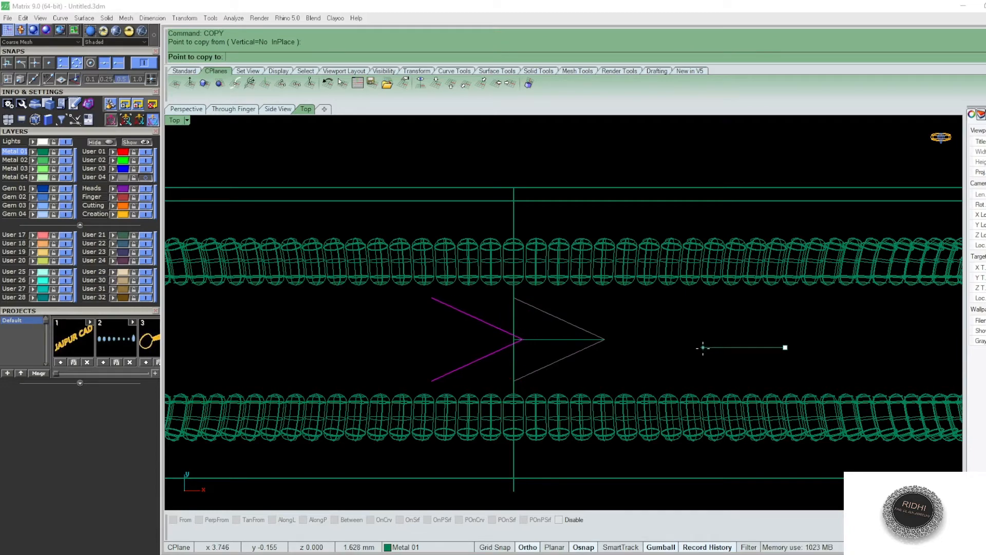
{"action": "left_click", "coordinate": [698, 348]}
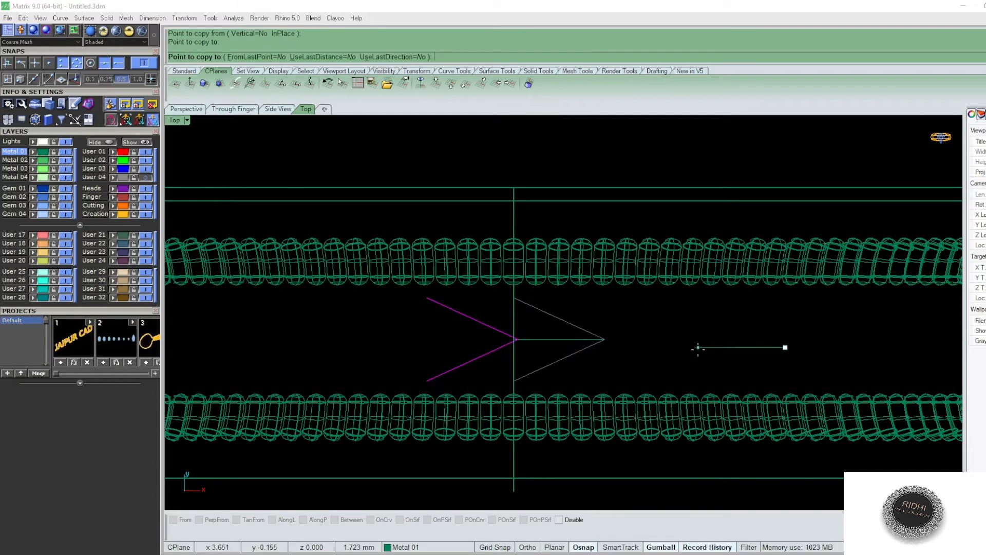
{"action": "key", "text": "Return"}
{"action": "key", "text": "Escape"}
{"action": "type", "text": "line"}
{"action": "key", "text": "Return"}
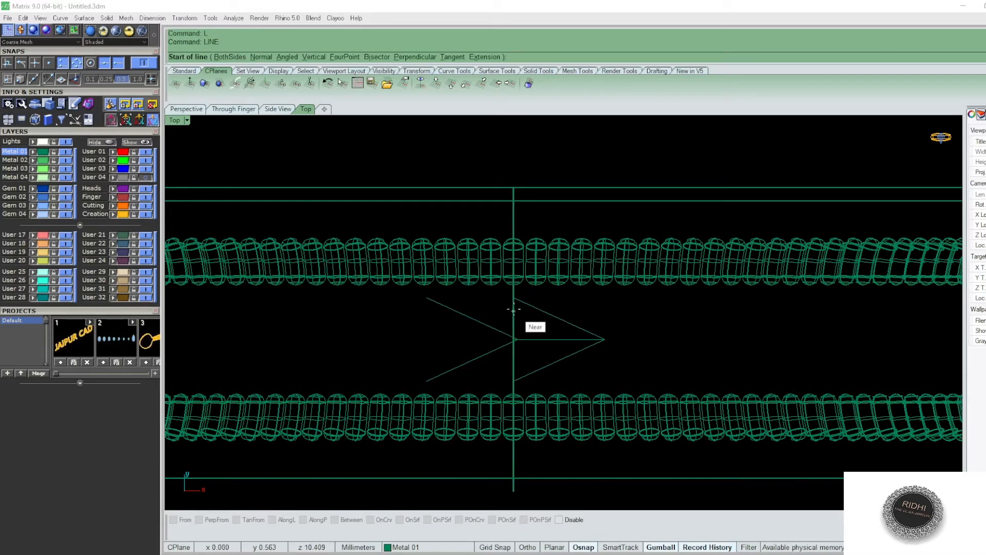
{"action": "left_click", "coordinate": [513, 297]}
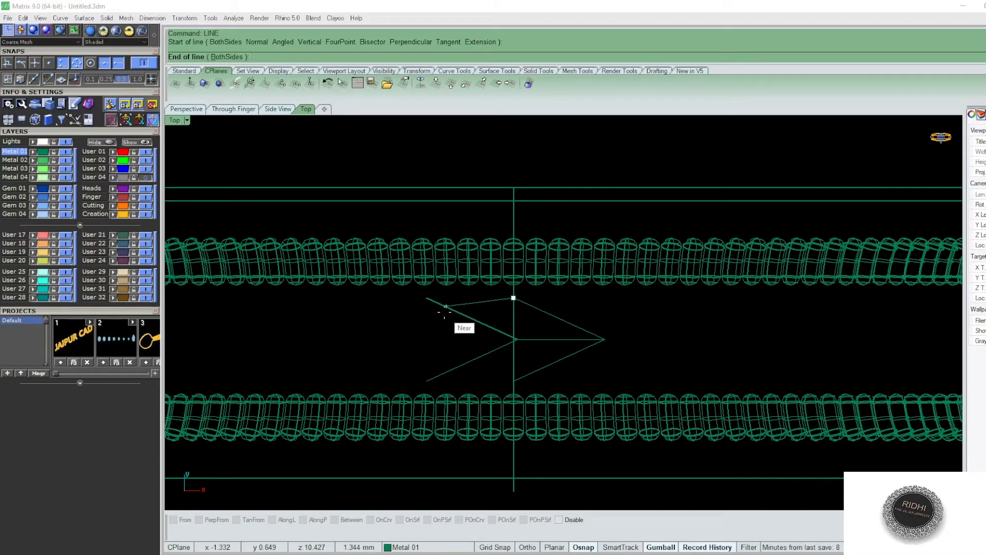
{"action": "scroll", "coordinate": [540, 338], "scroll_direction": "up", "scroll_amount": 2}
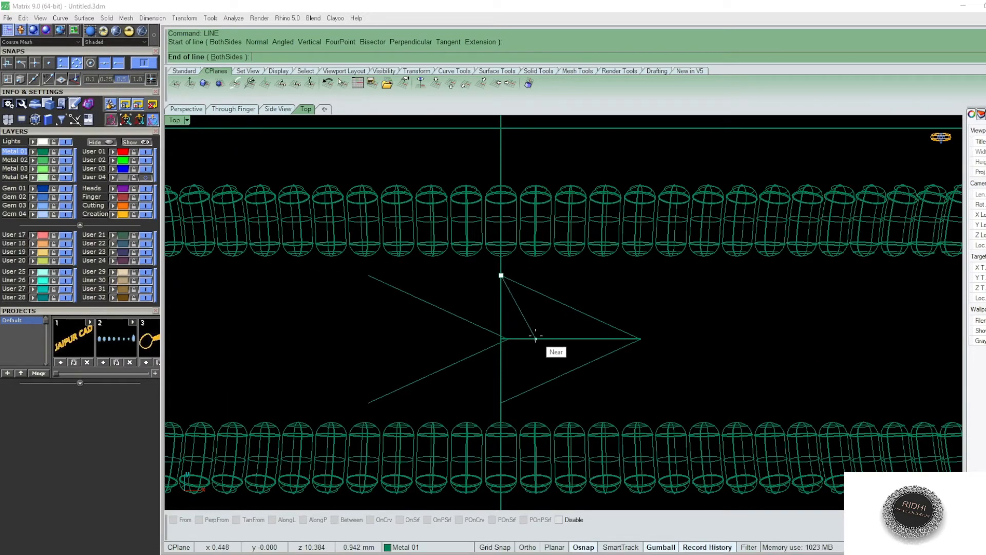
{"action": "key", "text": "Escape"}
Step: Slide both chevrons in their pointing direction and stretch the front one lengthwise from its tip by about 1.3 times
{"action": "left_click_drag", "start_coordinate": [473, 312], "coordinate": [528, 345]}
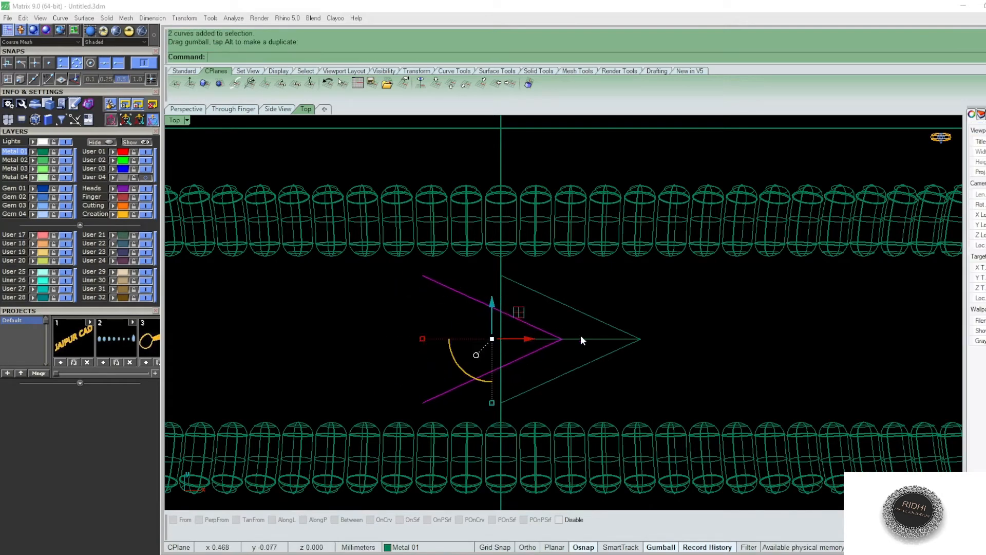
{"action": "left_click_drag", "start_coordinate": [654, 315], "coordinate": [638, 342]}
{"action": "key", "text": "Return"}
{"action": "left_click", "coordinate": [667, 338]}
{"action": "left_click", "coordinate": [447, 338]}
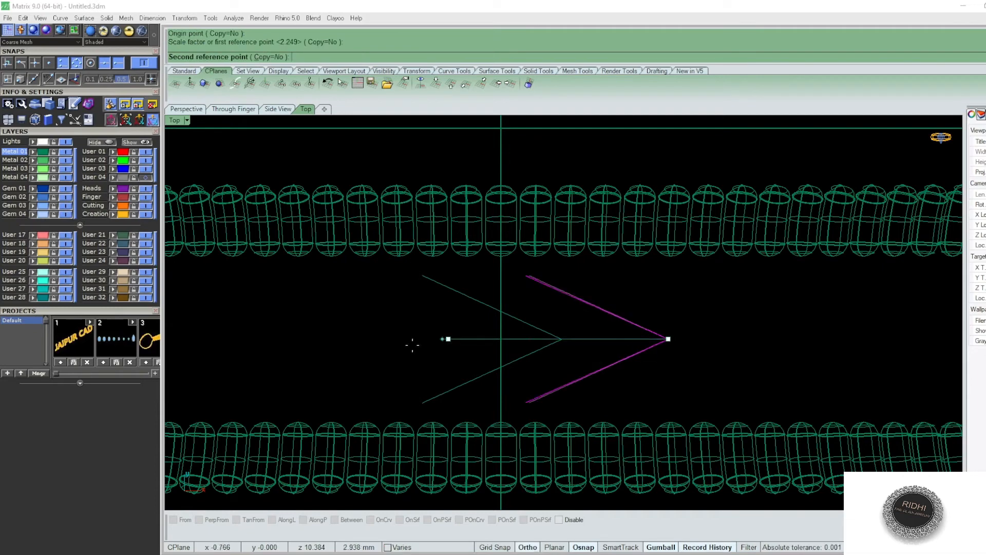
{"action": "left_click", "coordinate": [385, 339]}
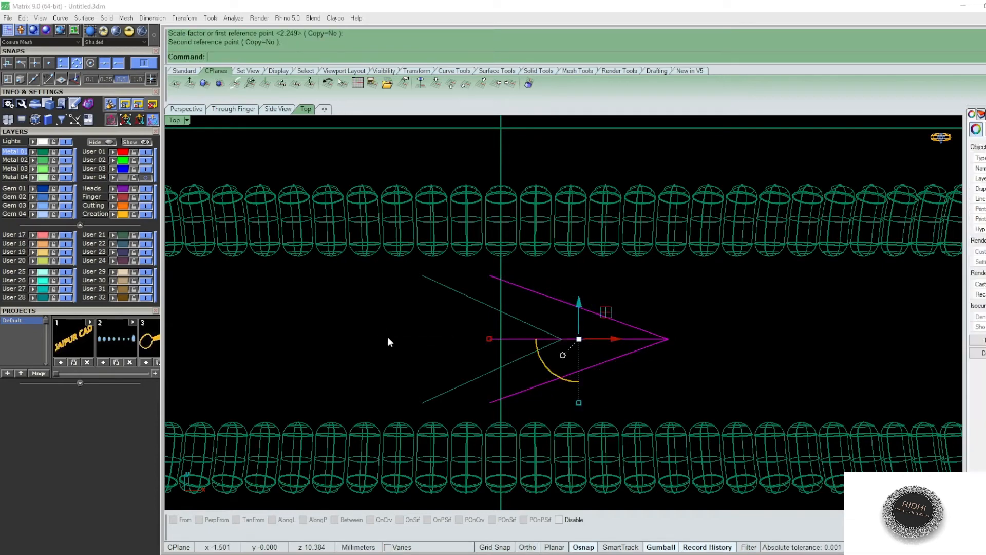
Step: Delete the horizontal construction line running through the chevrons
{"action": "left_click", "coordinate": [451, 326]}
{"action": "left_click", "coordinate": [517, 336]}
{"action": "key", "text": "Delete"}
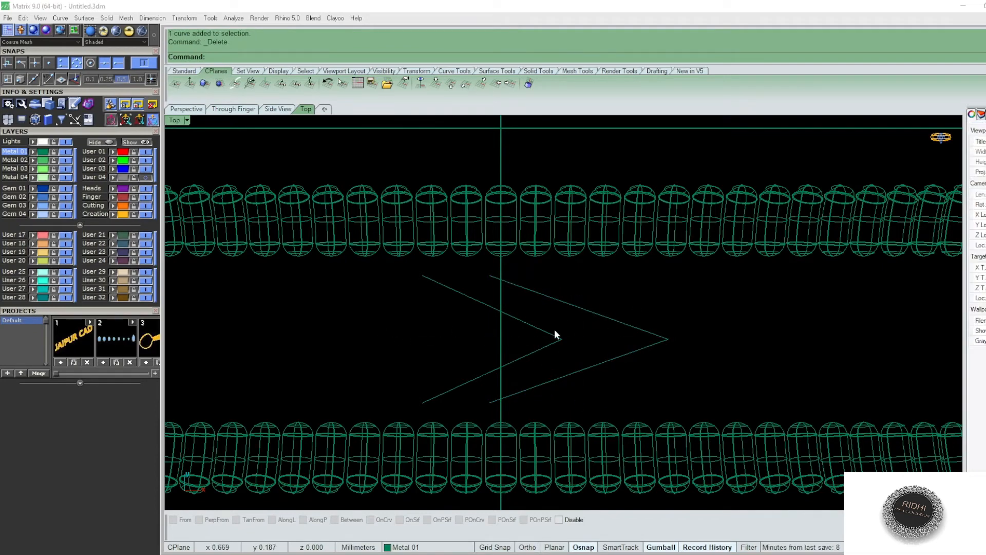
Step: Draw a line from the rear chevron's tip to the front chevron's upper end and delete the rear chevron's two lines
{"action": "key", "text": "Return"}
{"action": "left_click", "coordinate": [567, 341]}
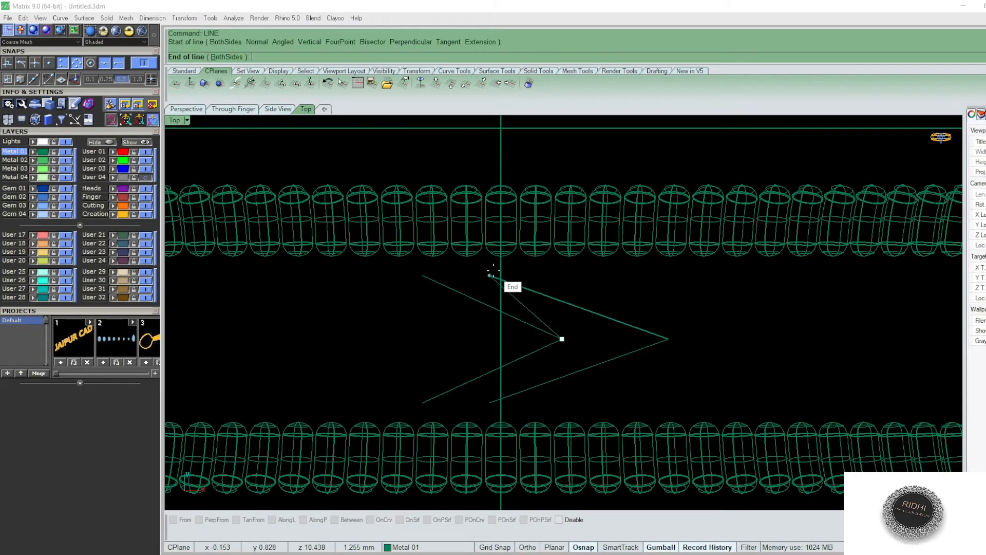
{"action": "left_click", "coordinate": [536, 327]}
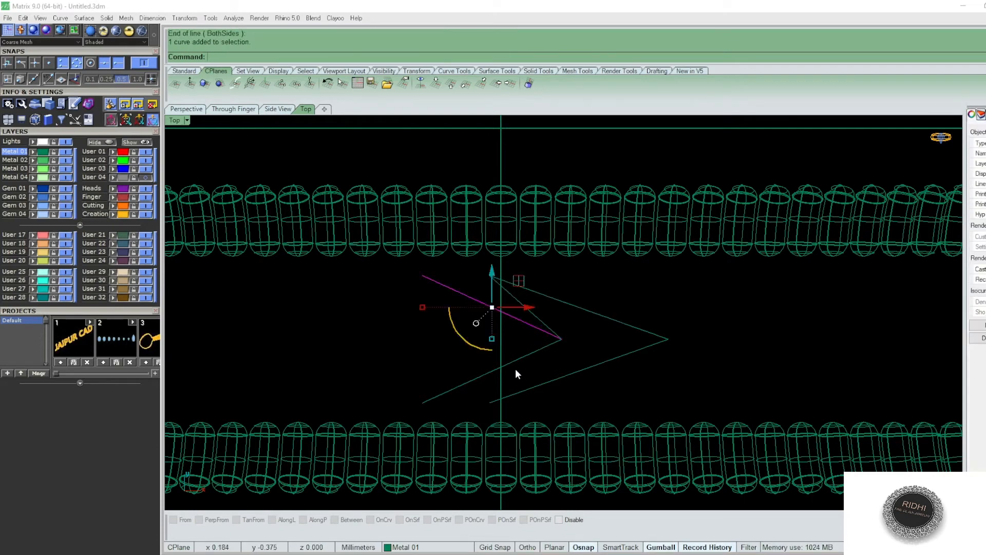
{"action": "key", "text": "Delete"}
{"action": "left_click", "coordinate": [483, 375]}
{"action": "key", "text": "Delete"}
Step: Mirror the new inner line across the horizontal axis to close the arrowhead outline
{"action": "left_click", "coordinate": [544, 322]}
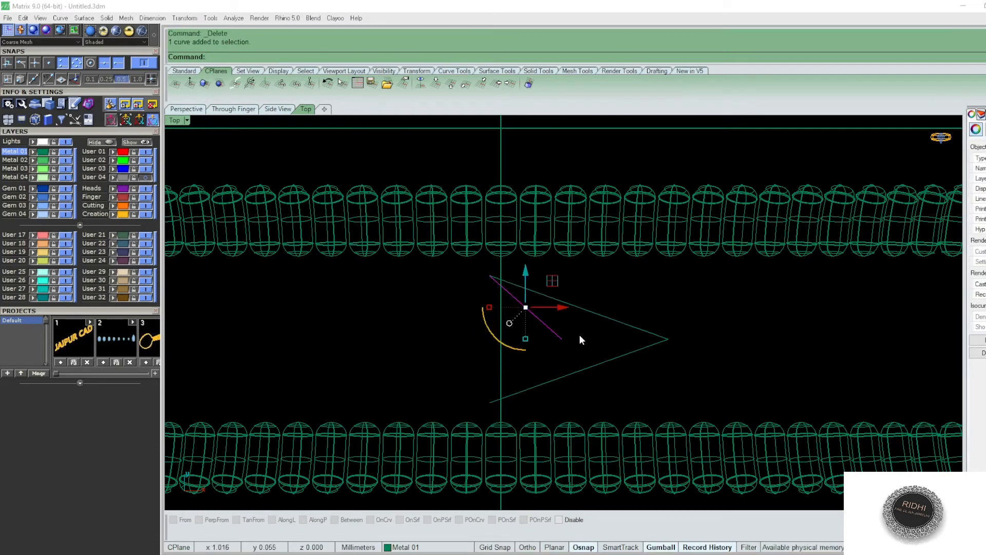
{"action": "type", "text": "MI"}
{"action": "key", "text": "Return"}
{"action": "left_click", "coordinate": [563, 339]}
{"action": "left_click", "coordinate": [765, 327], "text": "shift"}
{"action": "left_click", "coordinate": [824, 356]}
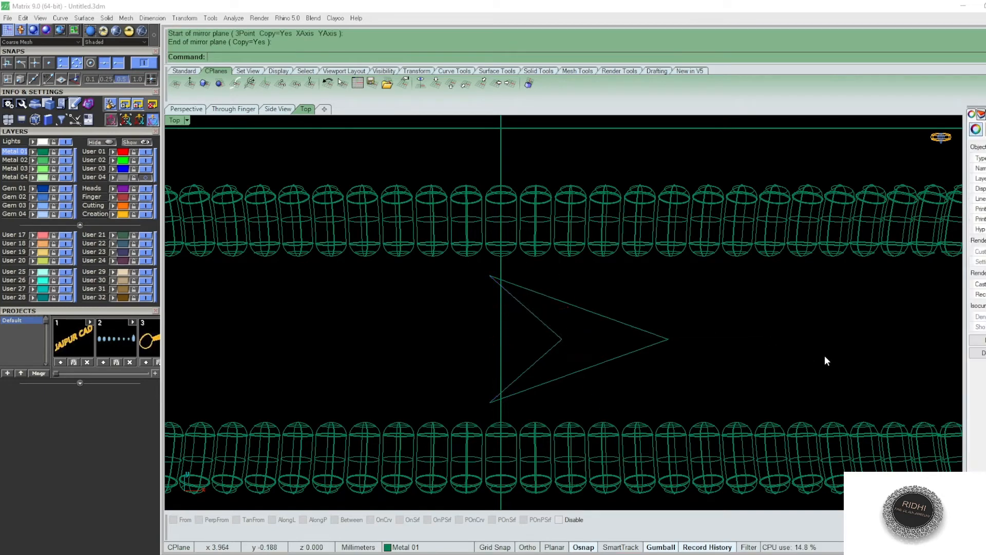
Step: Try copying the arrowhead outline about 1.35 mm behind itself
{"action": "left_click_drag", "start_coordinate": [477, 263], "coordinate": [736, 415]}
{"action": "type", "text": "CO"}
{"action": "key", "text": "Return"}
{"action": "left_click", "coordinate": [847, 357]}
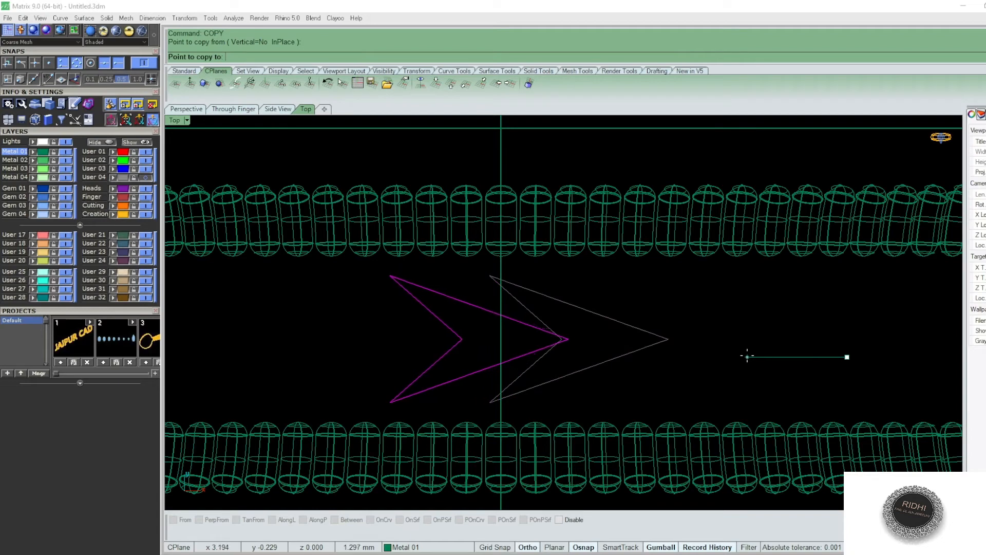
{"action": "key", "text": "Escape"}
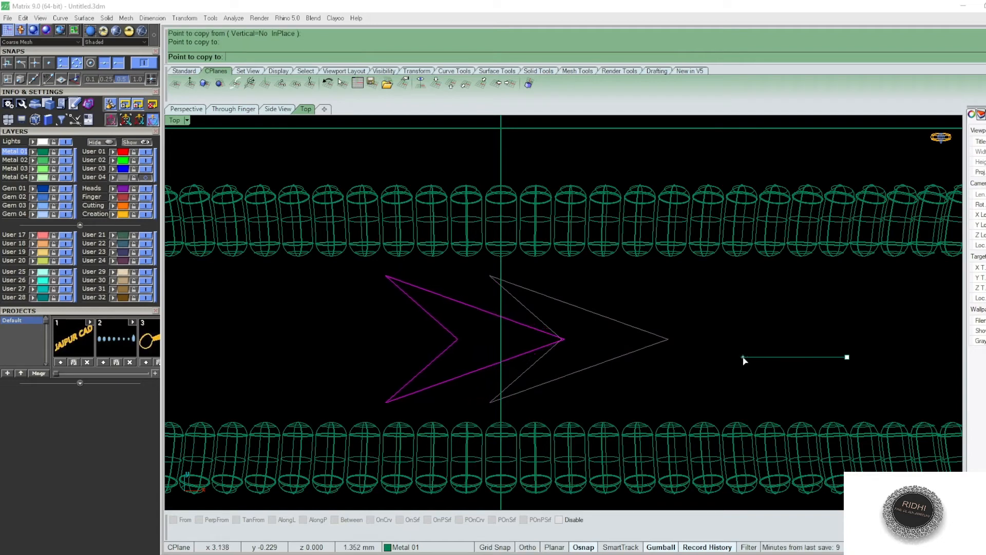
Step: Enlarge the arrowhead outline until it reaches both pipe rows and project it onto the construction plane, deleting the input curves
{"action": "left_click_drag", "start_coordinate": [489, 340], "coordinate": [455, 348]}
{"action": "scroll", "coordinate": [622, 368], "scroll_direction": "down", "scroll_amount": 5}
{"action": "right_click_drag", "start_coordinate": [673, 366], "coordinate": [629, 366]}
{"action": "scroll", "coordinate": [571, 339], "scroll_direction": "up", "scroll_amount": 5}
{"action": "type", "text": "PP"}
{"action": "key", "text": "Return"}
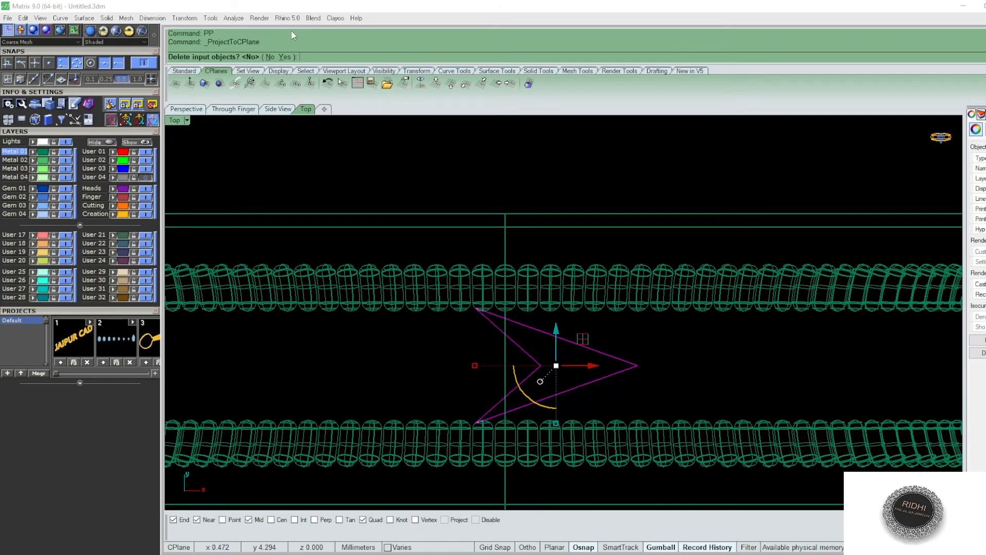
{"action": "left_click", "coordinate": [285, 57]}
Step: Draw a centre line from the arrowhead's front tip to its inner rear notch
{"action": "scroll", "coordinate": [580, 334], "scroll_direction": "up", "scroll_amount": 3}
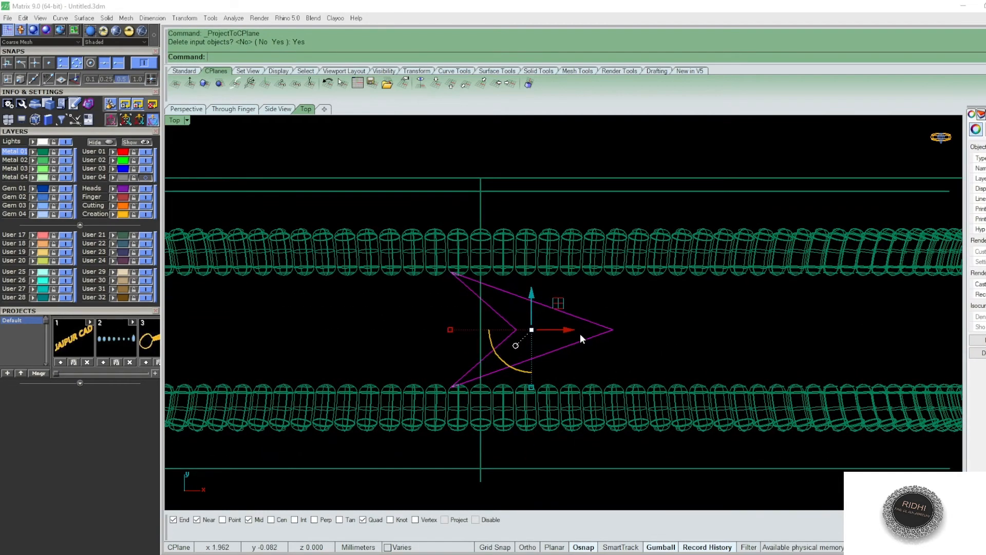
{"action": "type", "text": "l"}
{"action": "key", "text": "Return"}
{"action": "left_click", "coordinate": [630, 328]}
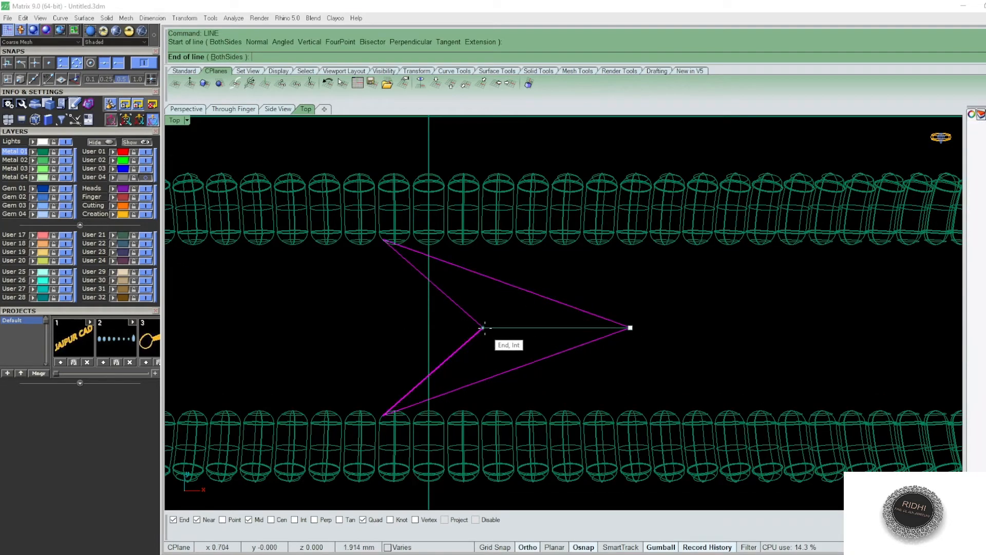
{"action": "left_click", "coordinate": [483, 328]}
Step: Isolate the five arrowhead curves by hiding the ring band and both pipe rows
{"action": "left_click_drag", "start_coordinate": [698, 297], "coordinate": [513, 345]}
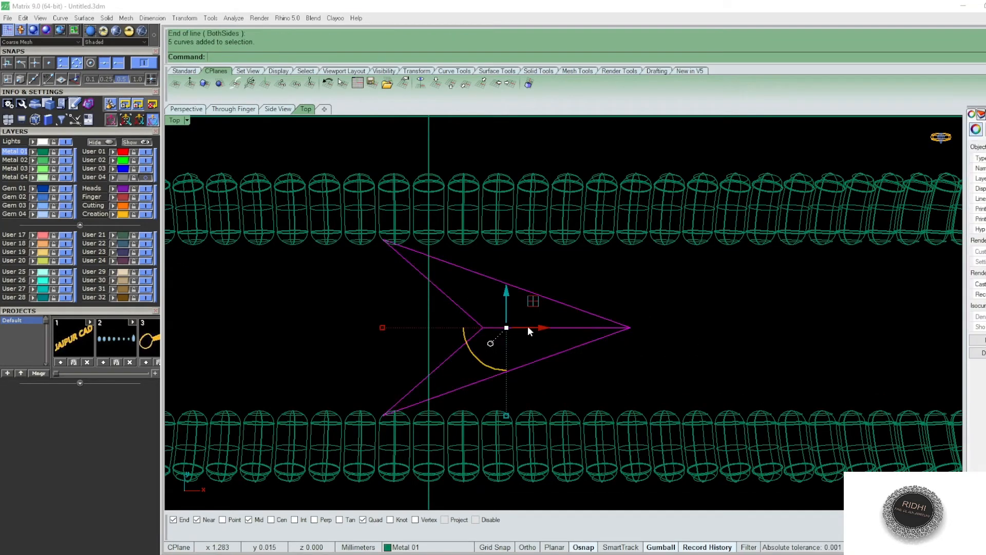
{"action": "key", "text": "ctrl+i"}
{"action": "type", "text": "h"}
{"action": "key", "text": "Return"}
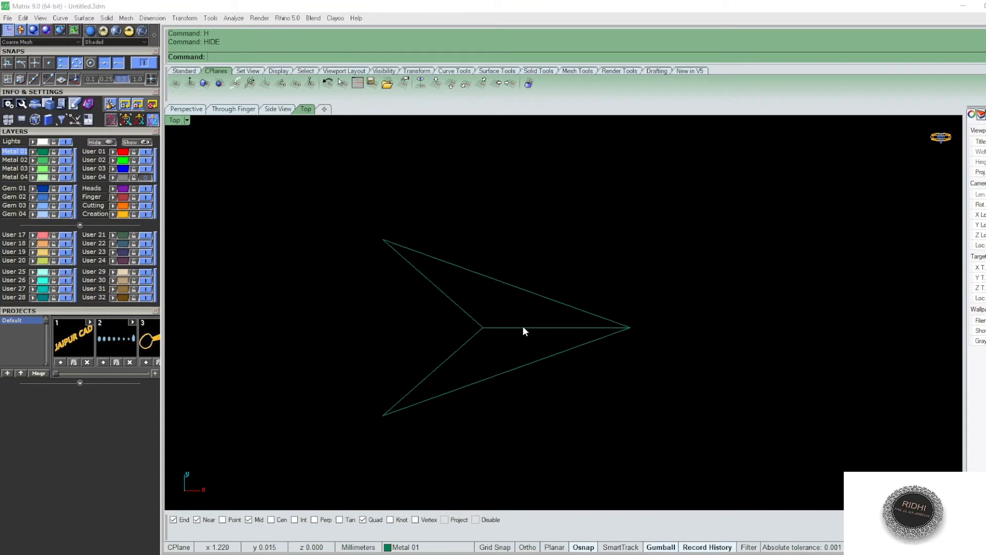
Step: Turn on the arrowhead curves' control points and move the points at the inner notch straight up by 0.5 mm
{"action": "left_click", "coordinate": [519, 327]}
{"action": "key", "text": "ctrl+F2"}
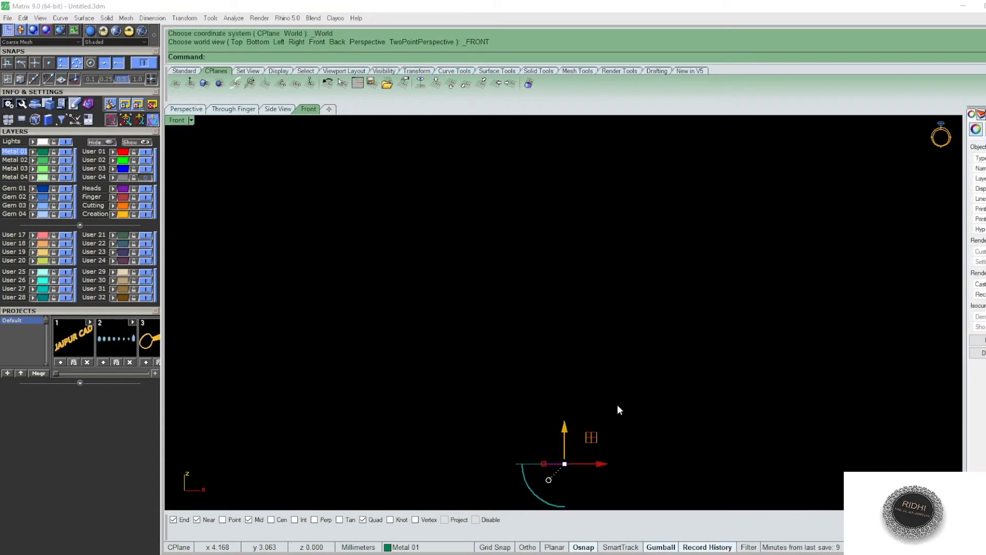
{"action": "key", "text": "ctrl+F1"}
{"action": "scroll", "coordinate": [549, 326], "scroll_direction": "up", "scroll_amount": 10}
{"action": "left_click_drag", "start_coordinate": [499, 304], "coordinate": [473, 336], "text": "shift"}
{"action": "key", "text": "F10"}
{"action": "scroll", "coordinate": [499, 326], "scroll_direction": "up", "scroll_amount": 6}
{"action": "left_click_drag", "start_coordinate": [436, 311], "coordinate": [499, 352]}
{"action": "key", "text": "ctrl+F2"}
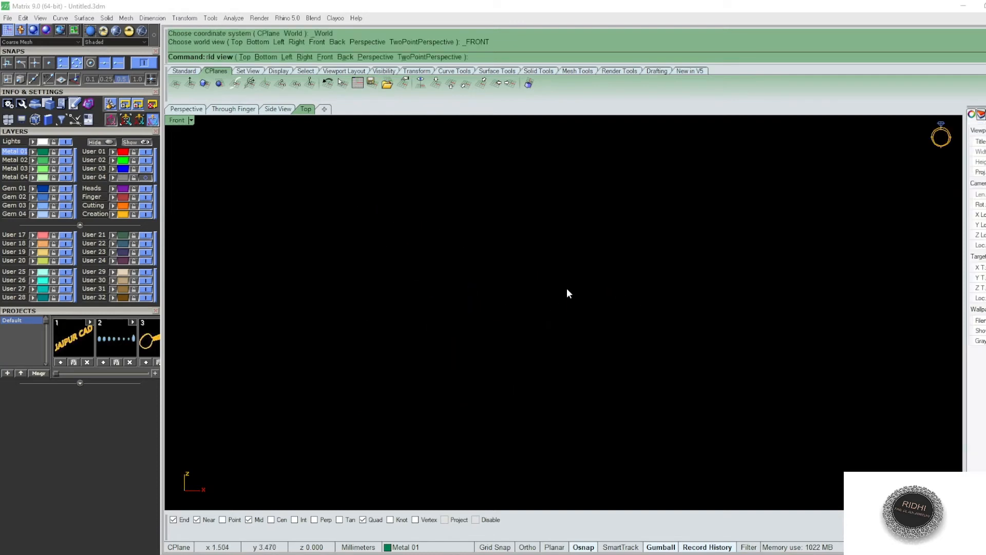
{"action": "scroll", "coordinate": [559, 312], "scroll_direction": "down", "scroll_amount": 7}
{"action": "right_click_drag", "start_coordinate": [582, 378], "coordinate": [580, 326]}
{"action": "type", "text": "m"}
{"action": "key", "text": "Return"}
{"action": "left_click", "coordinate": [580, 321]}
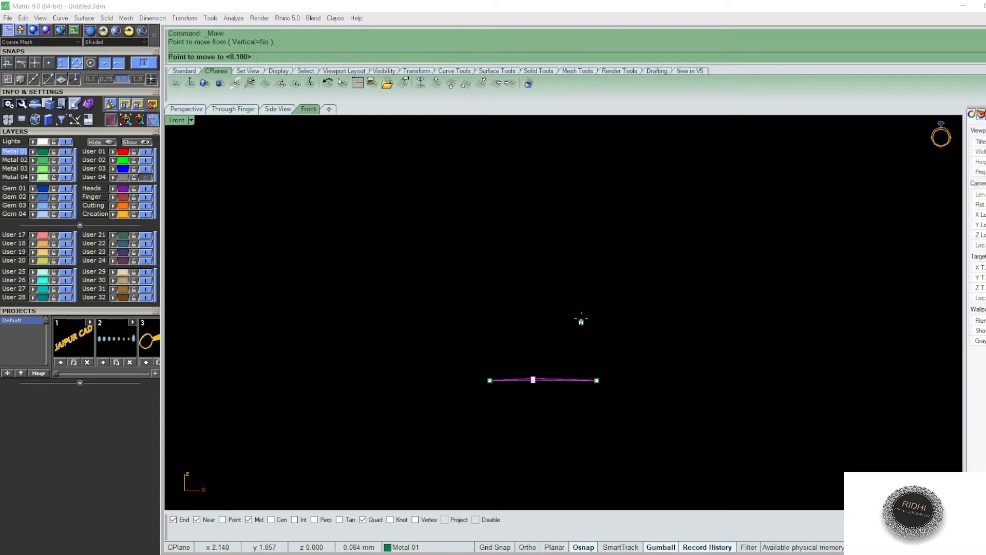
{"action": "left_click", "coordinate": [580, 250]}
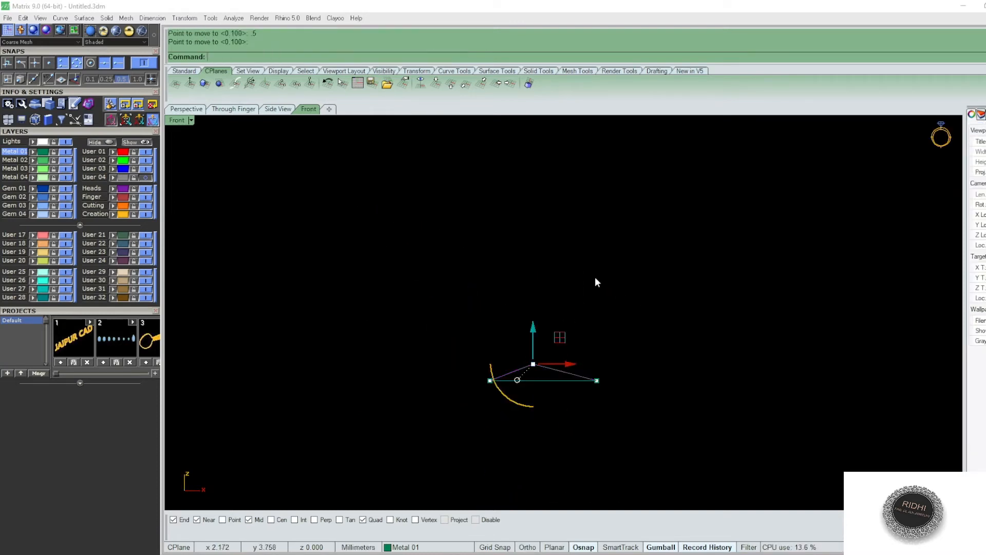
{"action": "key", "text": "ctrl+F4"}
{"action": "scroll", "coordinate": [560, 340], "scroll_direction": "up", "scroll_amount": 9}
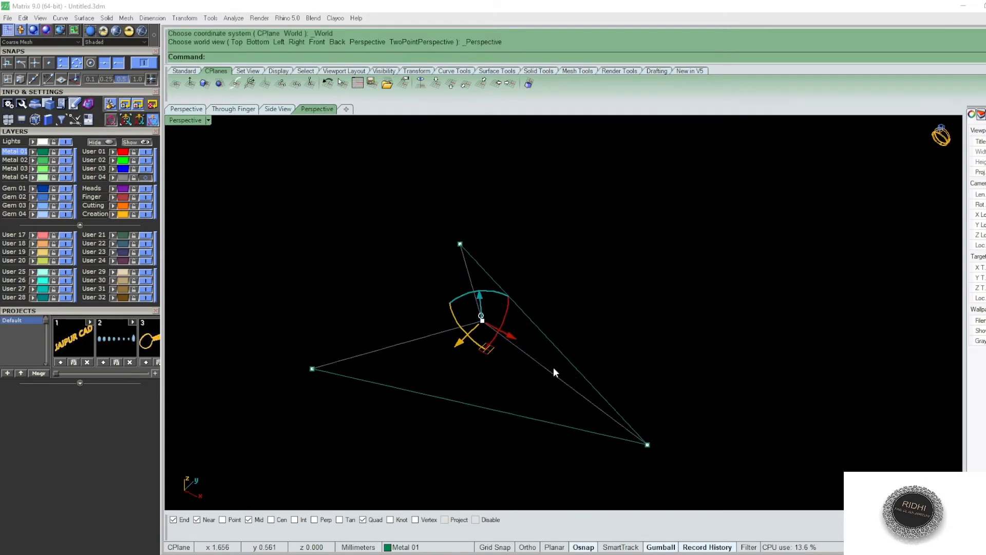
{"action": "left_click", "coordinate": [553, 367]}
{"action": "right_click_drag", "start_coordinate": [554, 368], "coordinate": [584, 417]}
{"action": "scroll", "coordinate": [568, 376], "scroll_direction": "down", "scroll_amount": 5}
{"action": "key", "text": "Escape"}
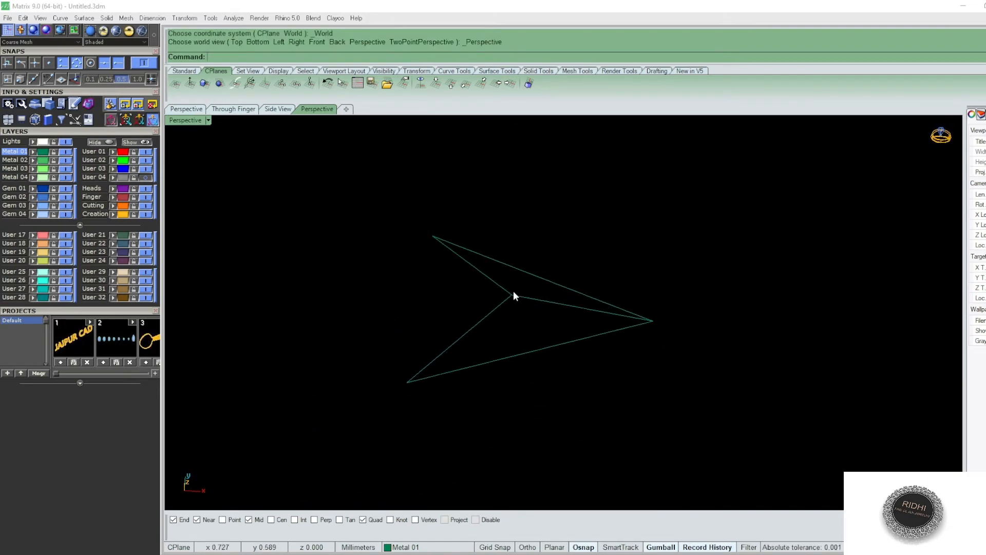
Step: Join the arrowhead's two rear lines that meet at the raised notch into one curve
{"action": "scroll", "coordinate": [513, 291], "scroll_direction": "up", "scroll_amount": 4}
{"action": "left_click_drag", "start_coordinate": [500, 271], "coordinate": [465, 319]}
{"action": "key", "text": "ctrl+j"}
{"action": "key", "text": "Escape"}
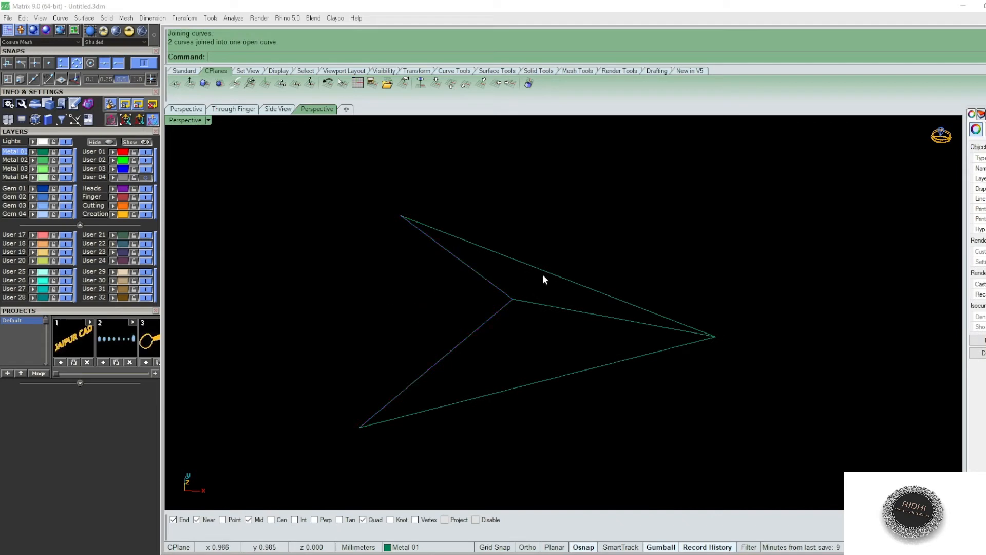
Step: Sweep the joined rear curve along the two outer arrowhead lines as rails with Sweep 2 Rail and no simplification
{"action": "type", "text": "sw"}
{"action": "key", "text": "Return"}
{"action": "left_click", "coordinate": [539, 269]}
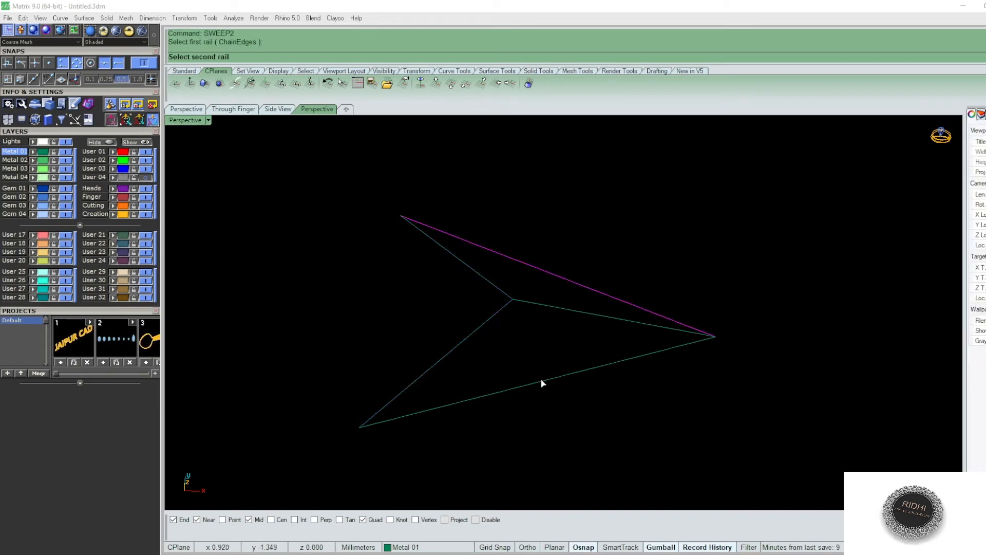
{"action": "key", "text": "Return"}
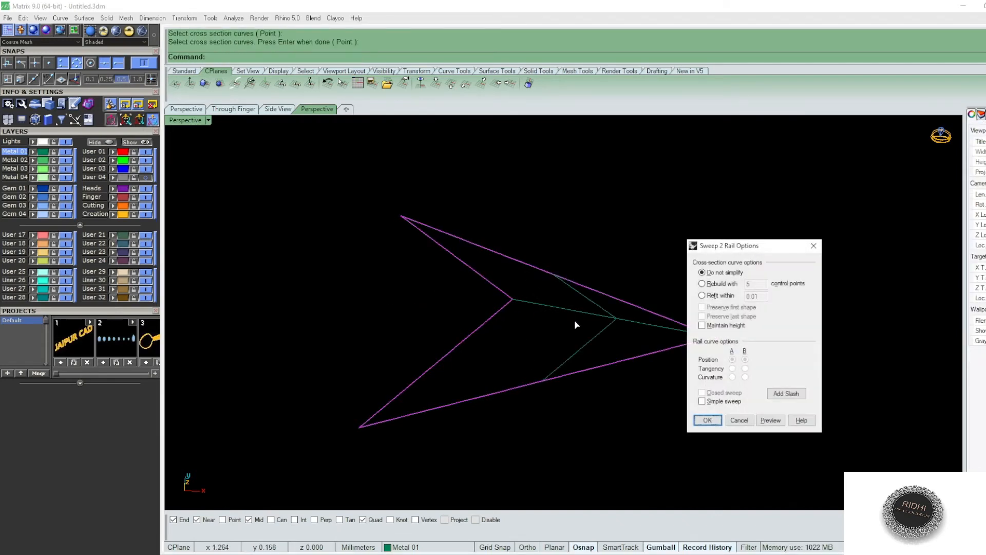
{"action": "key", "text": "Return"}
Step: Shade the swept arrowhead surface and delete its construction curves
{"action": "right_click_drag", "start_coordinate": [630, 377], "coordinate": [631, 437]}
{"action": "key", "text": "ctrl+shift+s"}
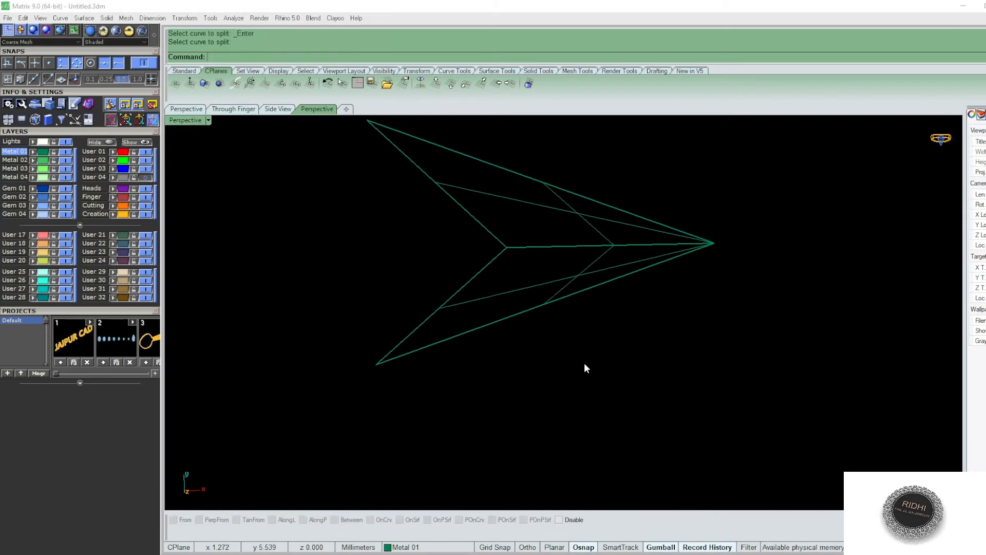
{"action": "key", "text": "ctrl+F2"}
{"action": "right_click_drag", "start_coordinate": [606, 311], "coordinate": [562, 173]}
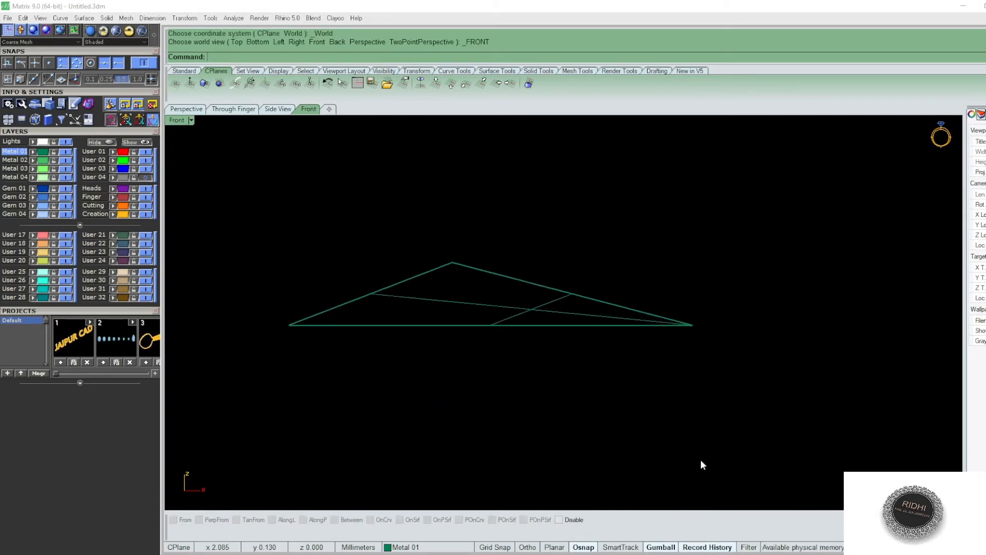
{"action": "left_click", "coordinate": [156, 39]}
{"action": "right_click_drag", "start_coordinate": [523, 290], "coordinate": [531, 250]}
{"action": "key", "text": "ctrl+F4"}
{"action": "mouse_move", "coordinate": [587, 207]}
{"action": "right_mouse_down"}
{"action": "mouse_move", "coordinate": [603, 268]}
{"action": "mouse_move", "coordinate": [551, 281]}
{"action": "right_mouse_up"}
{"action": "key", "text": "Return"}
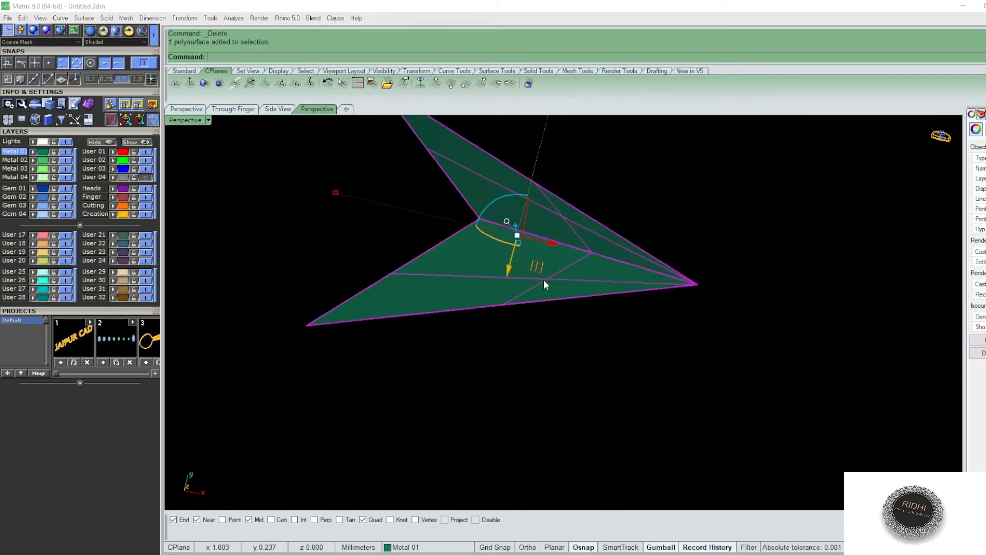
Step: Explode the arrowhead polysurface and extrude its surfaces straight down as solids by about 1.63 mm
{"action": "key", "text": "ctrl+F2"}
{"action": "type", "text": "x"}
{"action": "key", "text": "Return"}
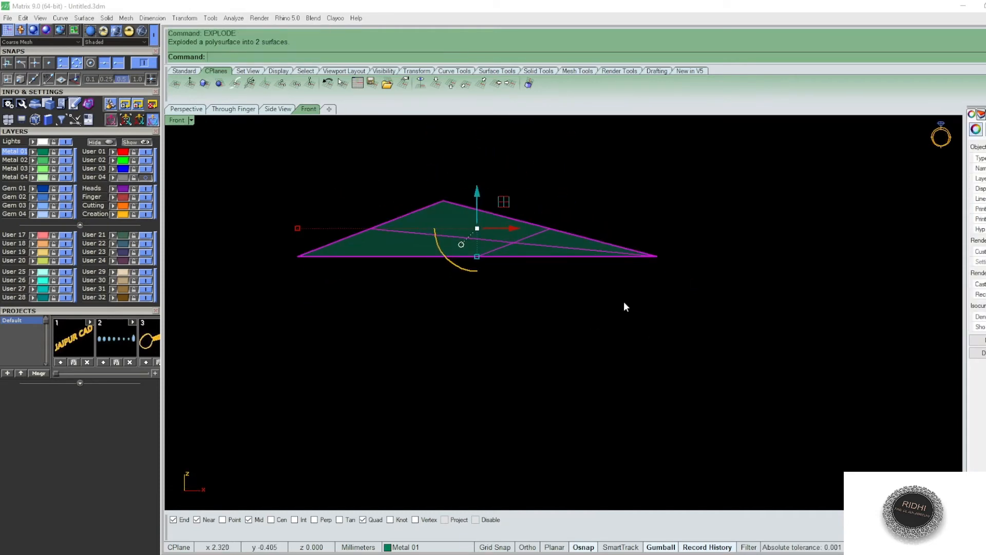
{"action": "type", "text": "es"}
{"action": "key", "text": "Return"}
{"action": "type", "text": "d"}
{"action": "key", "text": "Return"}
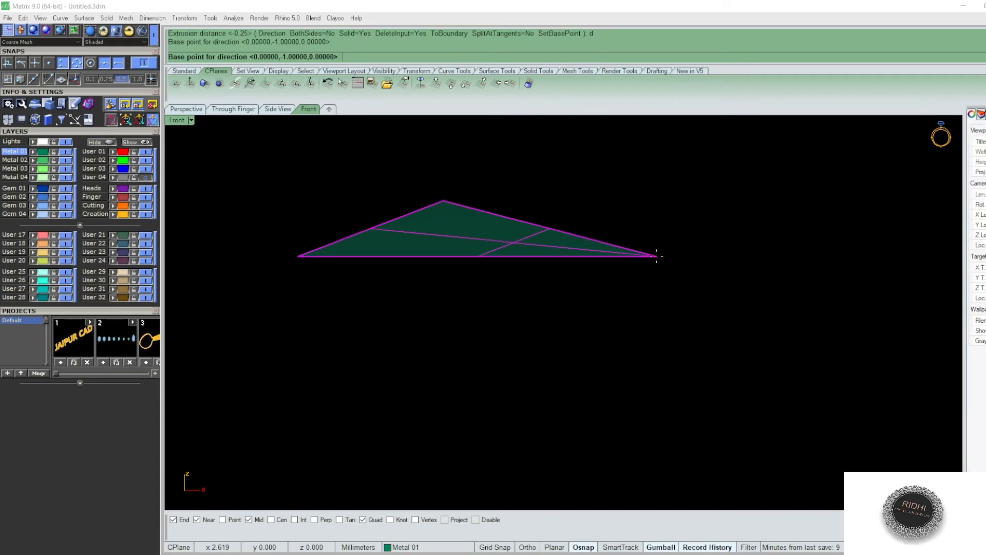
{"action": "left_click", "coordinate": [657, 257]}
{"action": "left_click", "coordinate": [665, 355], "text": "shift"}
{"action": "left_click", "coordinate": [678, 391]}
Step: Create a horizontal cutting plane through the arrowhead solids, level with the front tip of the sloped top
{"action": "left_click_drag", "start_coordinate": [703, 191], "coordinate": [568, 288]}
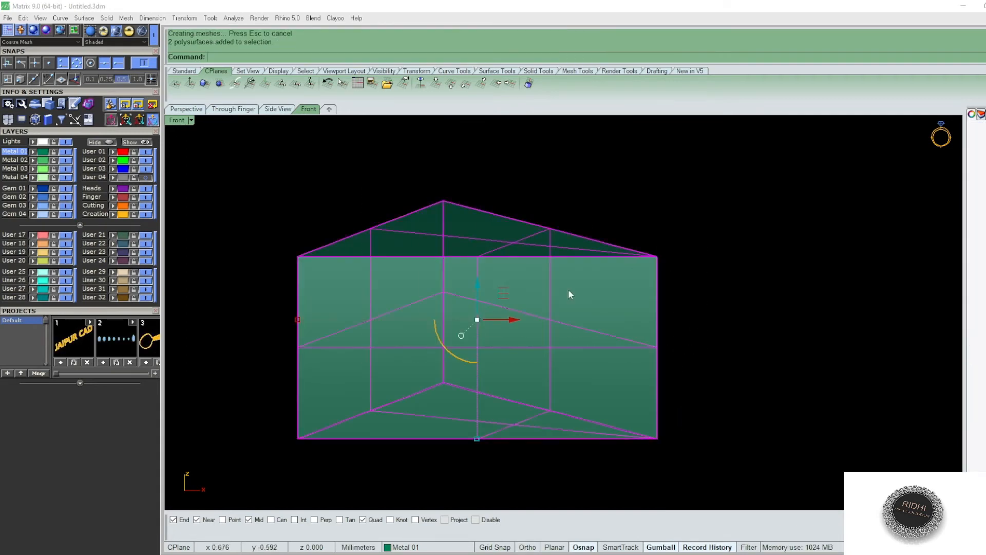
{"action": "type", "text": "cp"}
{"action": "key", "text": "Return"}
{"action": "left_click", "coordinate": [656, 257]}
{"action": "left_click", "coordinate": [752, 255], "text": "shift"}
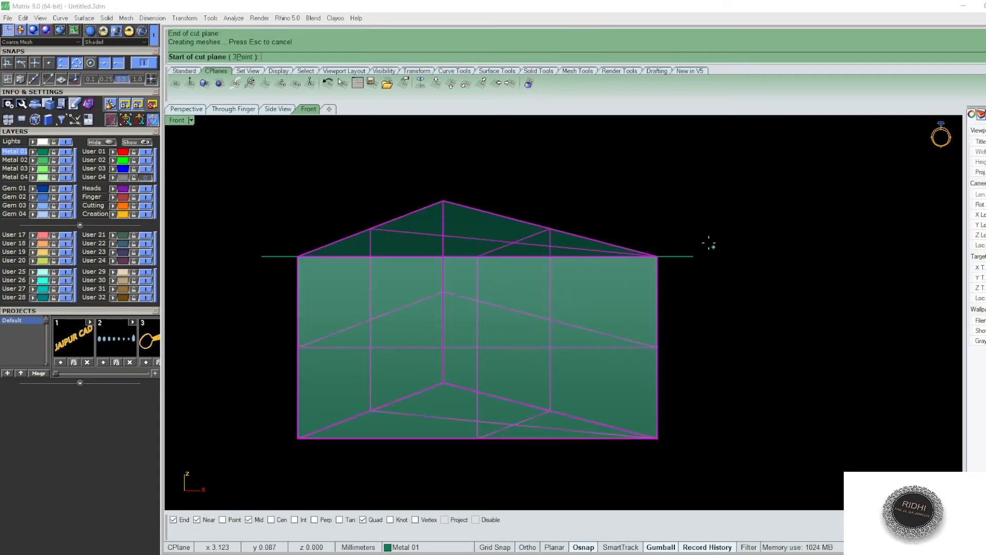
{"action": "key", "text": "Return"}
Step: Move the cutting plane straight down by 0.5 mm
{"action": "left_click_drag", "start_coordinate": [701, 235], "coordinate": [694, 272]}
{"action": "type", "text": "m"}
{"action": "key", "text": "Return"}
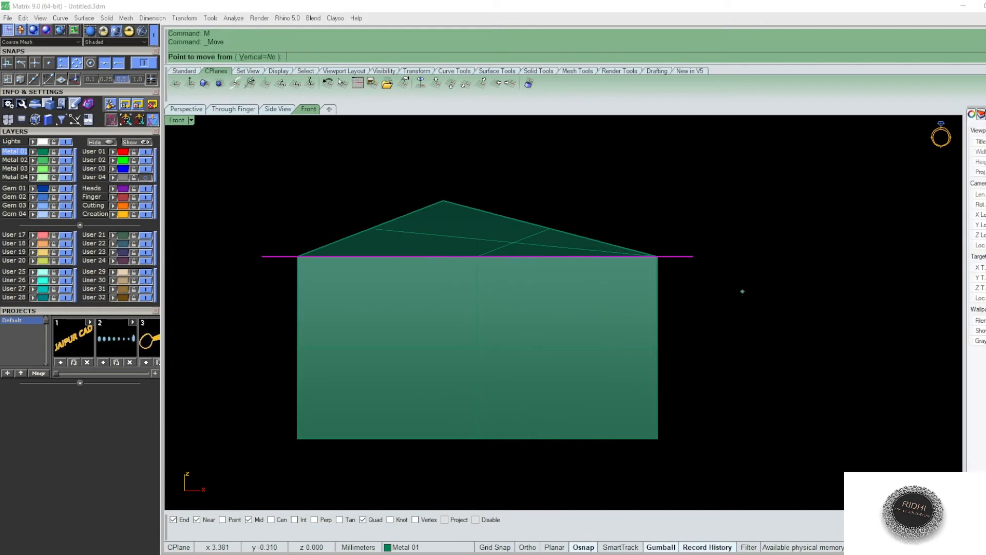
{"action": "type", "text": ".5"}
{"action": "key", "text": "Return"}
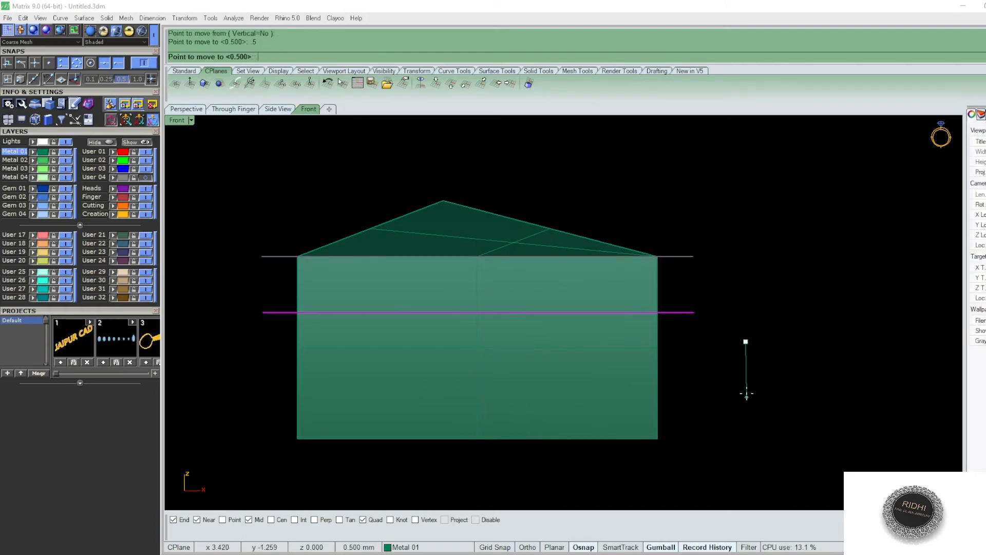
{"action": "scroll", "coordinate": [676, 320], "scroll_direction": "down", "scroll_amount": 4}
Step: Extrude the cutting plane downward past the solids' bottom and Boolean-subtract it from the arrowhead solids
{"action": "type", "text": "es"}
{"action": "key", "text": "Return"}
{"action": "left_click", "coordinate": [627, 454]}
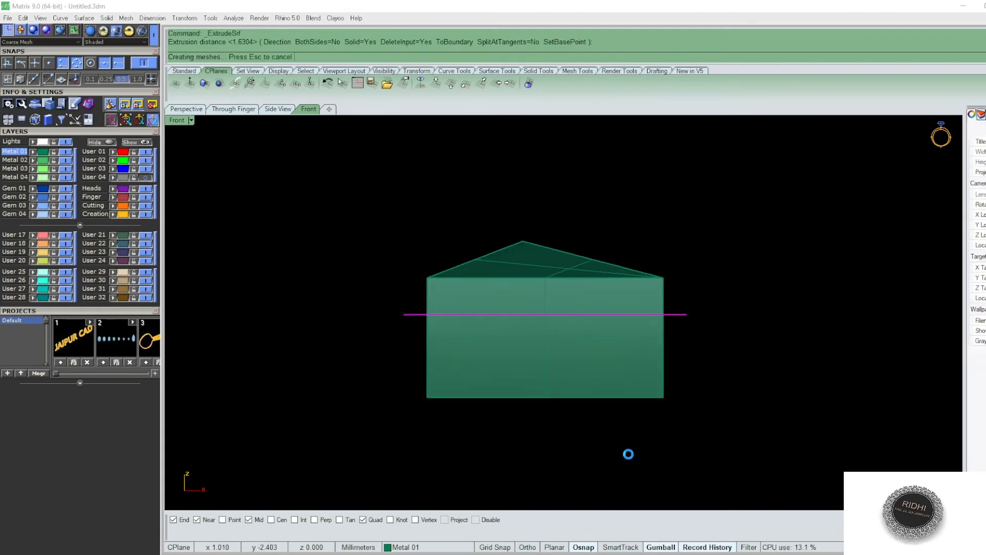
{"action": "left_click_drag", "start_coordinate": [706, 227], "coordinate": [640, 294]}
{"action": "type", "text": "bd"}
{"action": "key", "text": "Return"}
{"action": "left_click", "coordinate": [635, 353]}
{"action": "key", "text": "Return"}
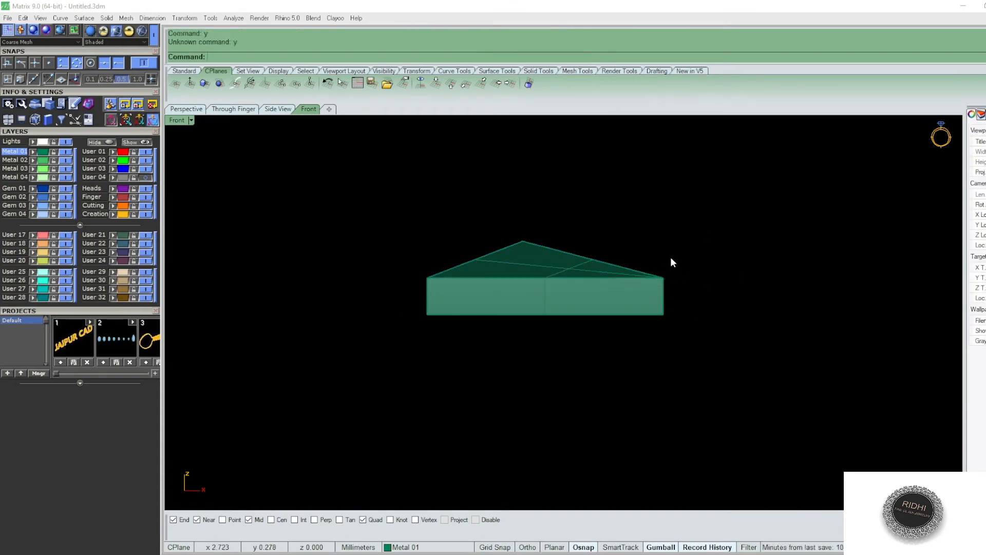
Step: Select the trimmed arrowhead solids, show all hidden objects and assign the arrowhead to the Finger layer
{"action": "type", "text": "t"}
{"action": "key", "text": "Return"}
{"action": "left_click_drag", "start_coordinate": [669, 269], "coordinate": [626, 331]}
{"action": "type", "text": "sh"}
{"action": "key", "text": "Return"}
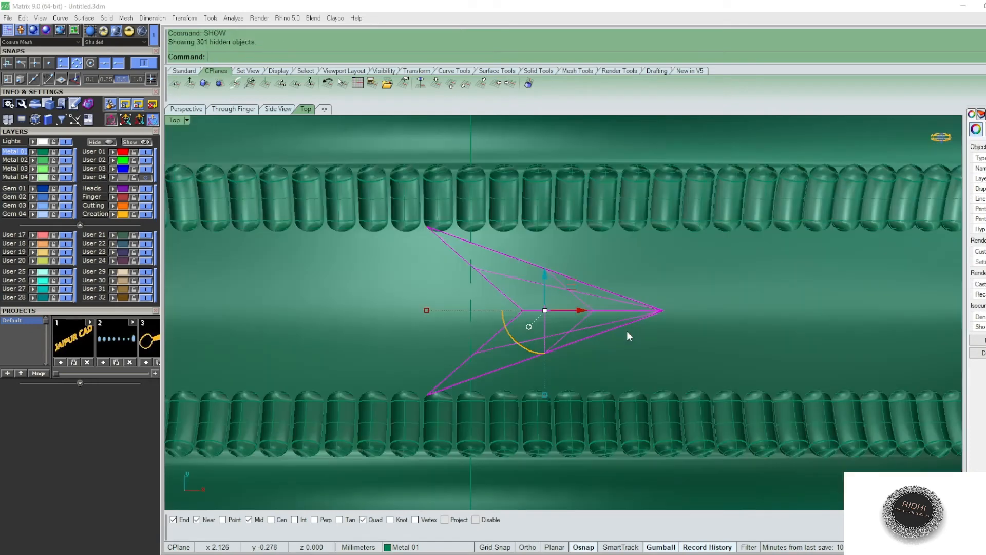
{"action": "scroll", "coordinate": [627, 330], "scroll_direction": "down", "scroll_amount": 3}
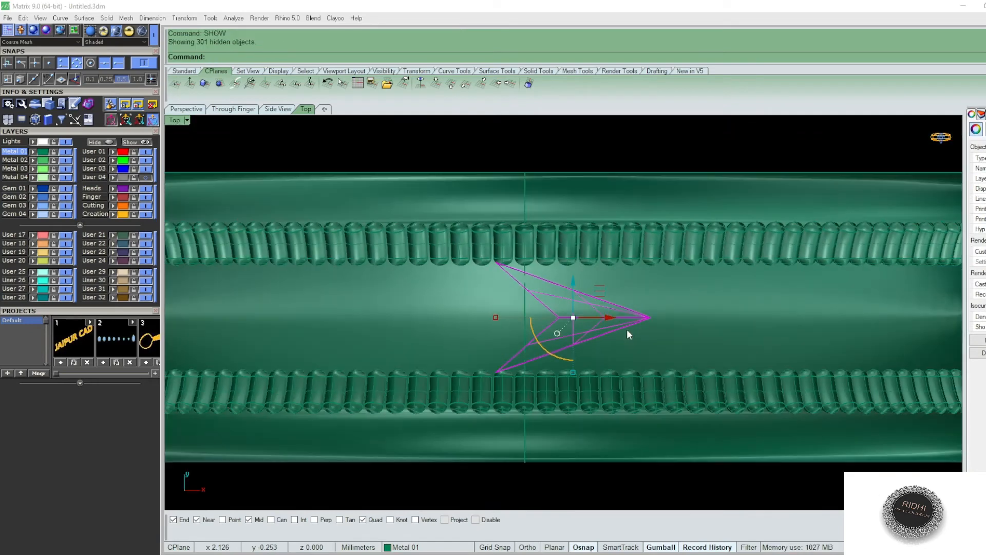
{"action": "left_click", "coordinate": [114, 198]}
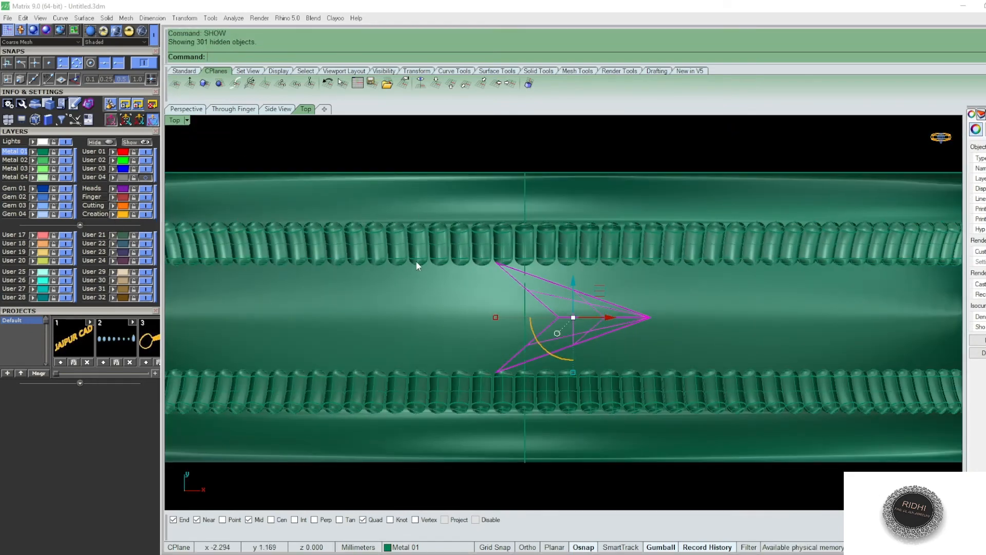
Step: Extract an isocurve running around the ring from the middle of the band's concave outer surface
{"action": "right_click_drag", "start_coordinate": [431, 256], "coordinate": [407, 282]}
{"action": "type", "text": "f"}
{"action": "key", "text": "Return"}
{"action": "scroll", "coordinate": [499, 276], "scroll_direction": "down", "scroll_amount": 2}
{"action": "right_click_drag", "start_coordinate": [501, 267], "coordinate": [531, 285]}
{"action": "scroll", "coordinate": [492, 328], "scroll_direction": "down", "scroll_amount": 4}
{"action": "type", "text": "p"}
{"action": "key", "text": "Return"}
{"action": "scroll", "coordinate": [500, 187], "scroll_direction": "up", "scroll_amount": 3}
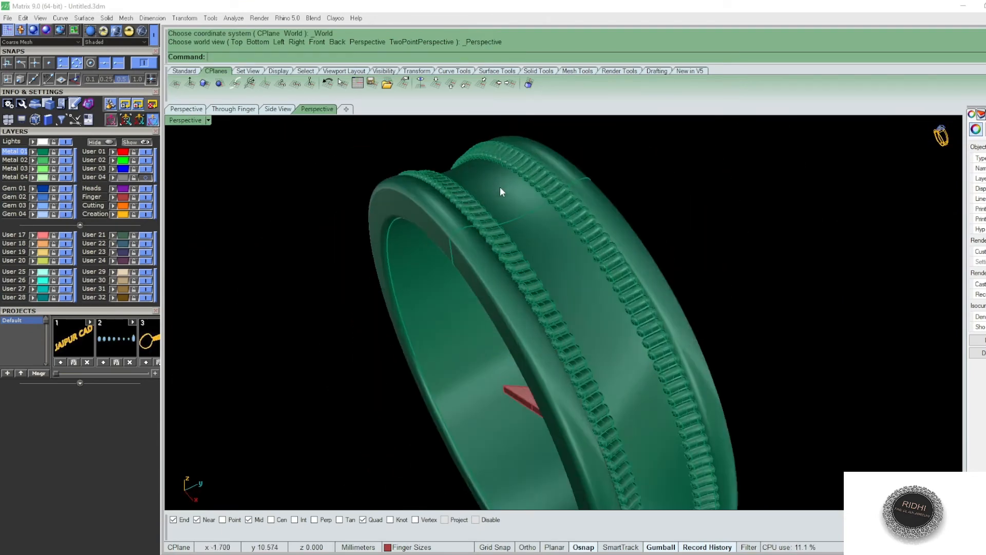
{"action": "key", "text": "Escape"}
{"action": "scroll", "coordinate": [531, 215], "scroll_direction": "up", "scroll_amount": 3}
{"action": "type", "text": "ei"}
{"action": "key", "text": "Return"}
{"action": "left_click", "coordinate": [544, 237]}
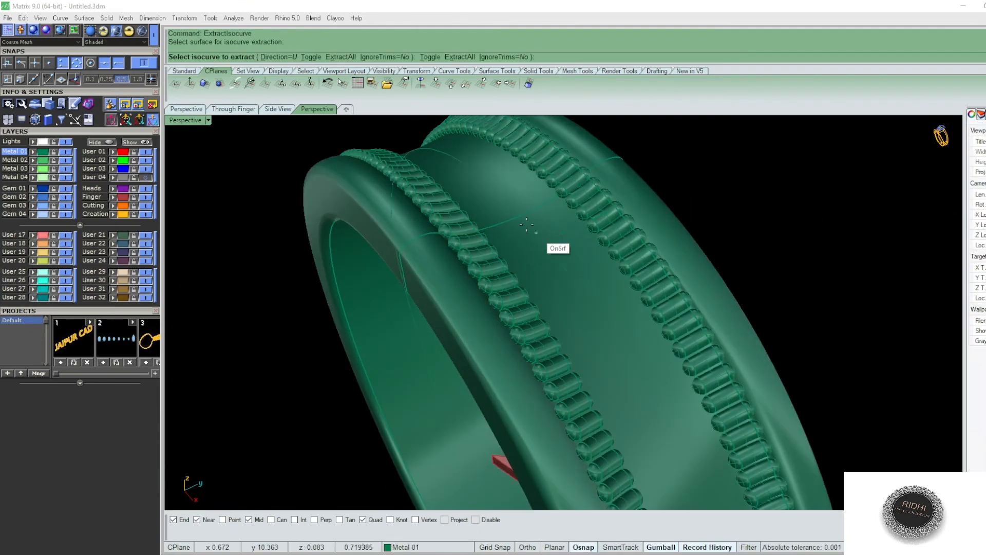
{"action": "left_click", "coordinate": [521, 220]}
{"action": "key", "text": "Return"}
Step: Measure the length of the extracted ring curve
{"action": "scroll", "coordinate": [478, 379], "scroll_direction": "down", "scroll_amount": 3}
{"action": "type", "text": "f"}
{"action": "key", "text": "Return"}
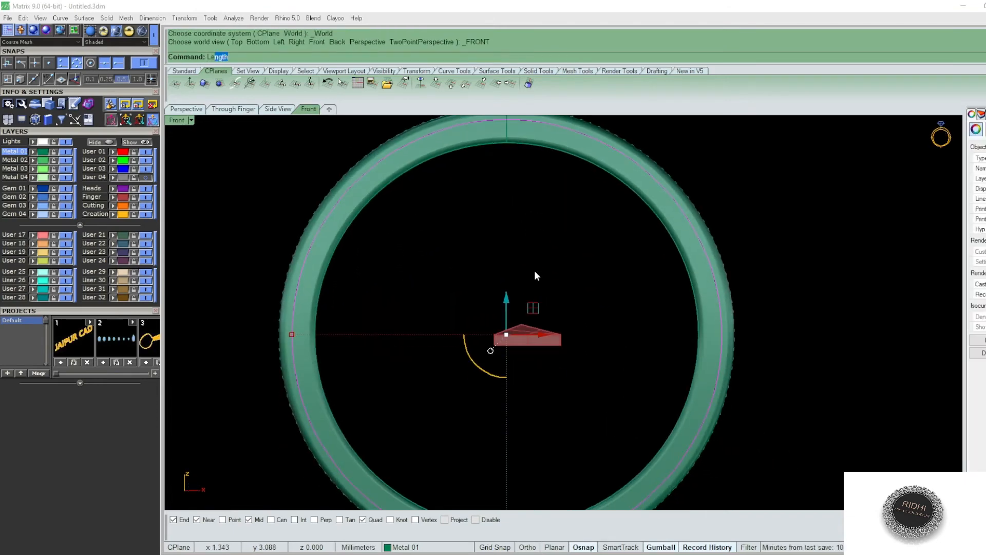
{"action": "type", "text": "Len"}
{"action": "key", "text": "Return"}
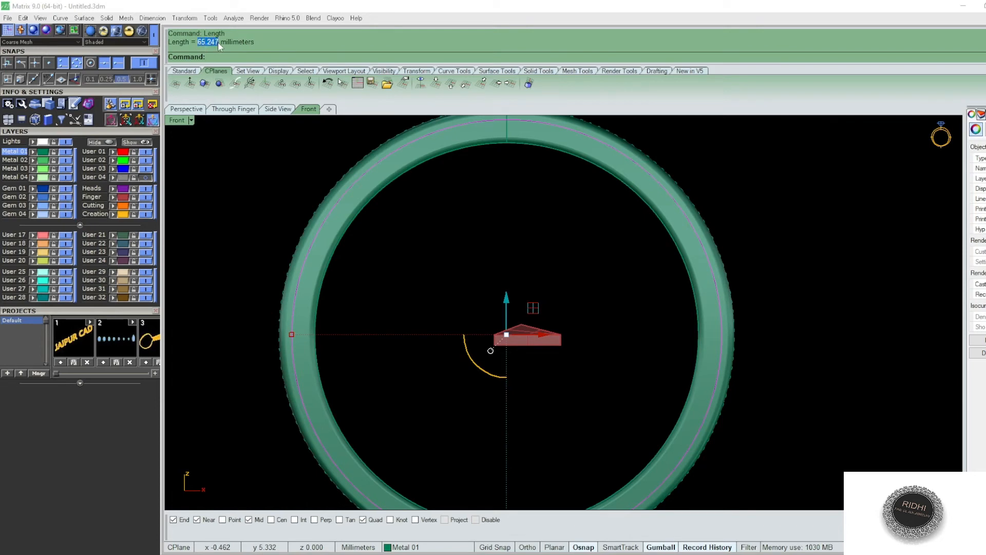
{"action": "left_click", "coordinate": [558, 309]}
Step: Draw a horizontal line 65.247 mm long from the origin in the front view
{"action": "scroll", "coordinate": [558, 309], "scroll_direction": "down", "scroll_amount": 8}
{"action": "type", "text": "l"}
{"action": "key", "text": "Return"}
{"action": "type", "text": "0"}
{"action": "key", "text": "Return"}
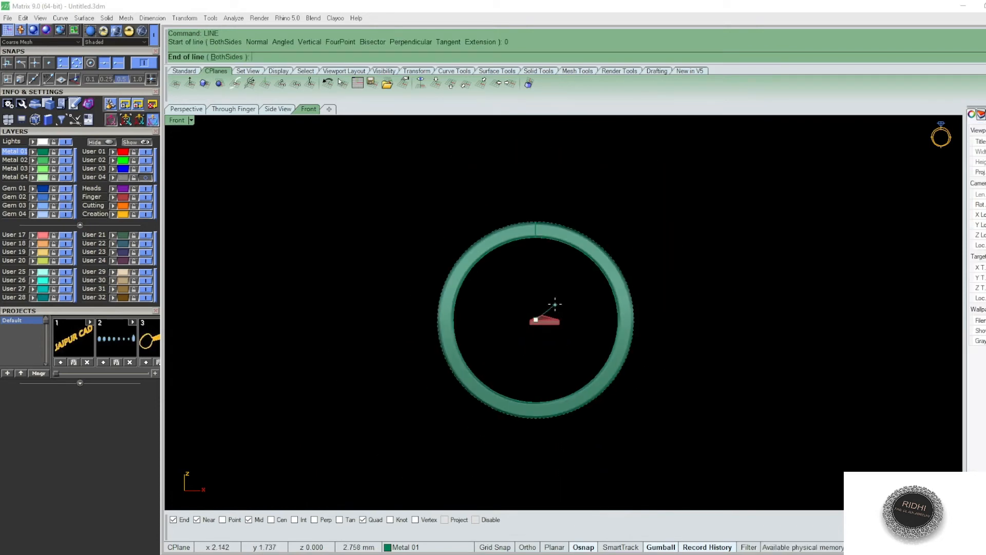
{"action": "type", "text": "65.247"}
{"action": "key", "text": "Return"}
{"action": "left_click", "coordinate": [871, 296], "text": "shift"}
{"action": "scroll", "coordinate": [871, 295], "scroll_direction": "down", "scroll_amount": 4}
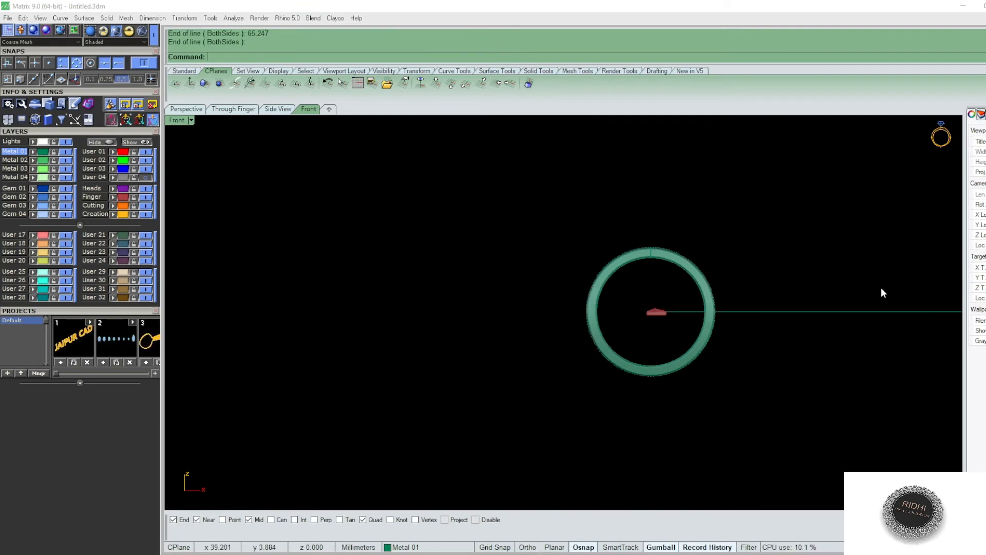
Step: Move the 65.247 mm line by its midpoint to the origin at 0
{"action": "right_click_drag", "start_coordinate": [883, 291], "coordinate": [734, 284]}
{"action": "left_click", "coordinate": [733, 311]}
{"action": "type", "text": "m"}
{"action": "key", "text": "Return"}
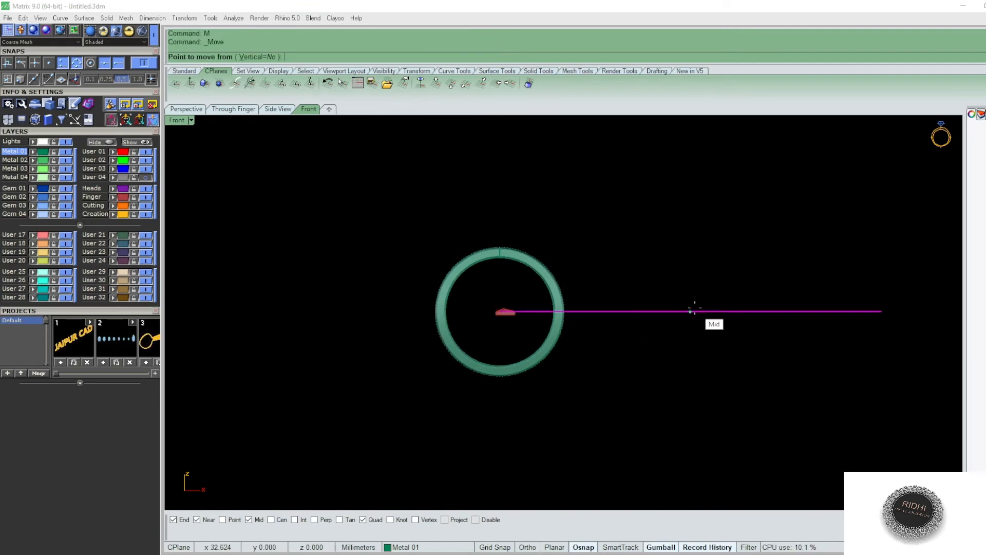
{"action": "type", "text": "0"}
{"action": "key", "text": "Return"}
{"action": "scroll", "coordinate": [516, 315], "scroll_direction": "up", "scroll_amount": 4}
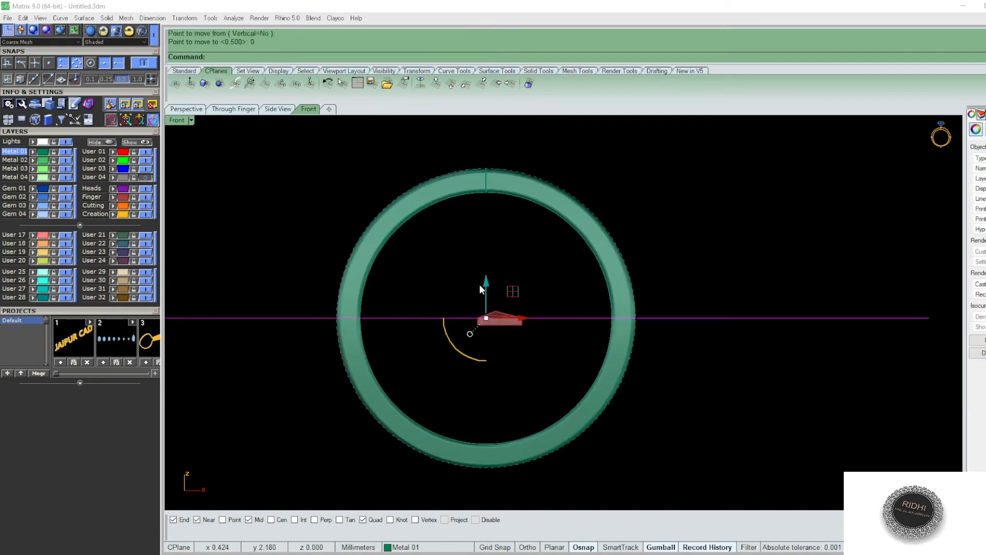
Step: Move both arrowhead halves vertically upward by 0.2 mm in the front view
{"action": "left_click_drag", "start_coordinate": [477, 284], "coordinate": [533, 345]}
{"action": "scroll", "coordinate": [520, 323], "scroll_direction": "up", "scroll_amount": 5}
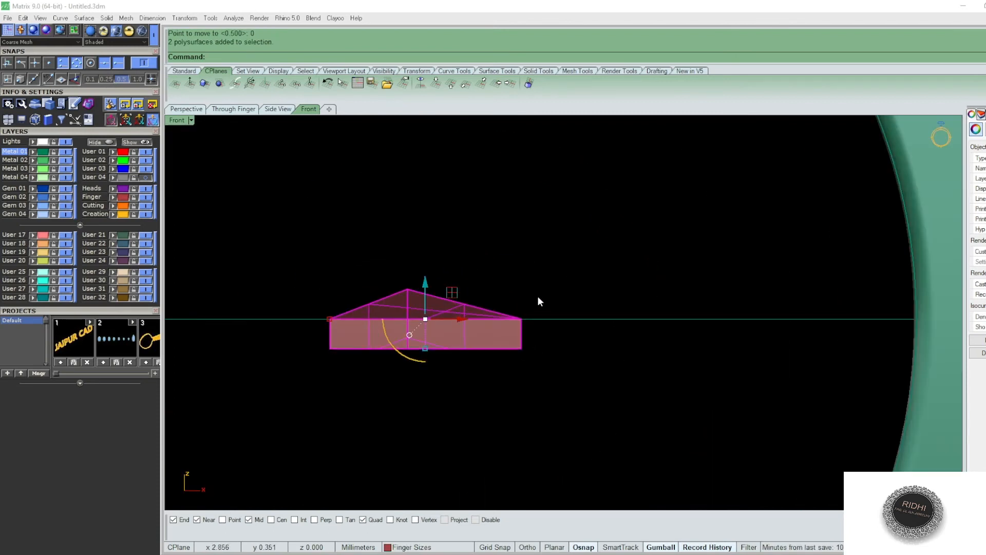
{"action": "type", "text": "M"}
{"action": "key", "text": "Return"}
{"action": "left_click", "coordinate": [540, 295]}
{"action": "type", "text": ".2"}
{"action": "key", "text": "Return"}
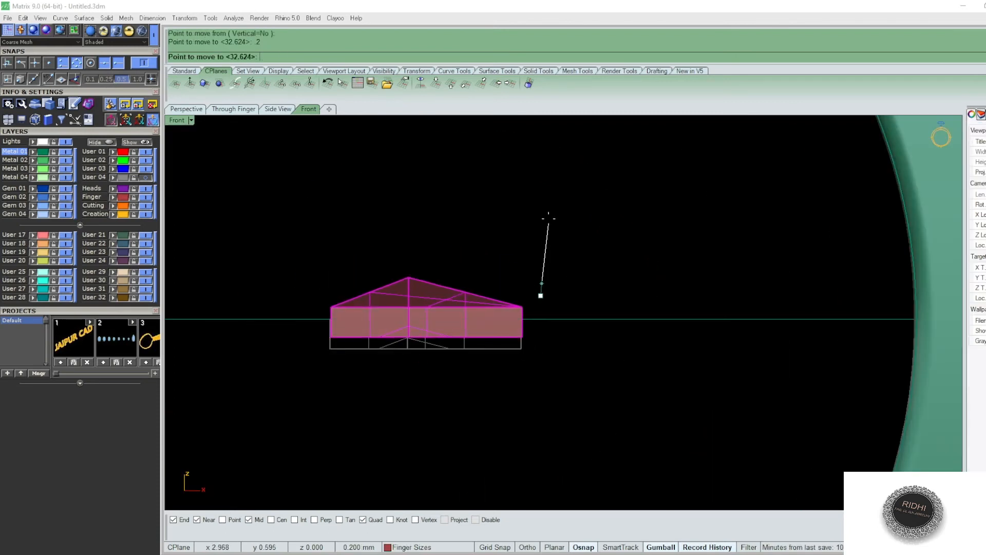
{"action": "scroll", "coordinate": [549, 317], "scroll_direction": "down", "scroll_amount": 7}
Step: Try to flow a copy of the arrowhead from the straight base line onto the extracted ring curve
{"action": "type", "text": "P"}
{"action": "key", "text": "Return"}
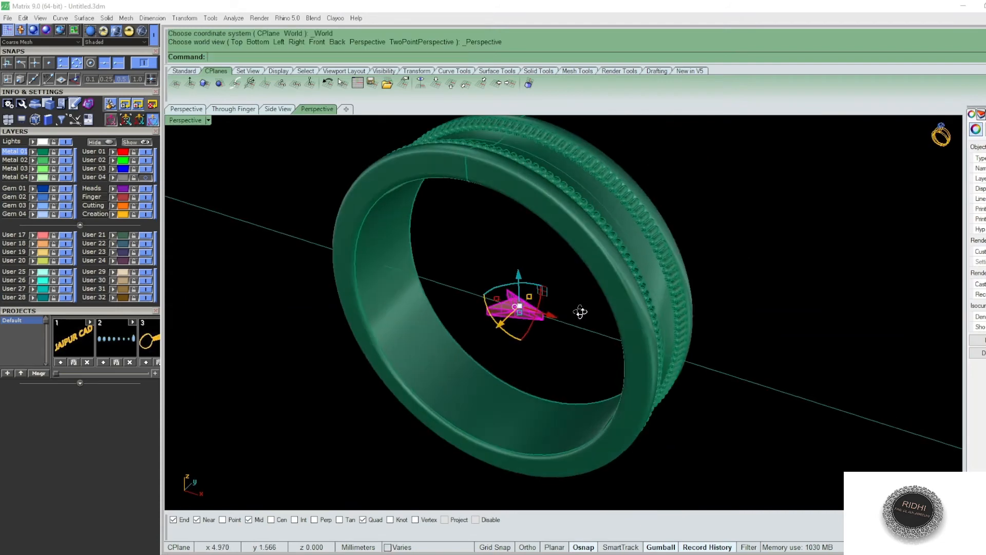
{"action": "scroll", "coordinate": [524, 310], "scroll_direction": "up", "scroll_amount": 5}
{"action": "type", "text": "Flow"}
{"action": "key", "text": "Return"}
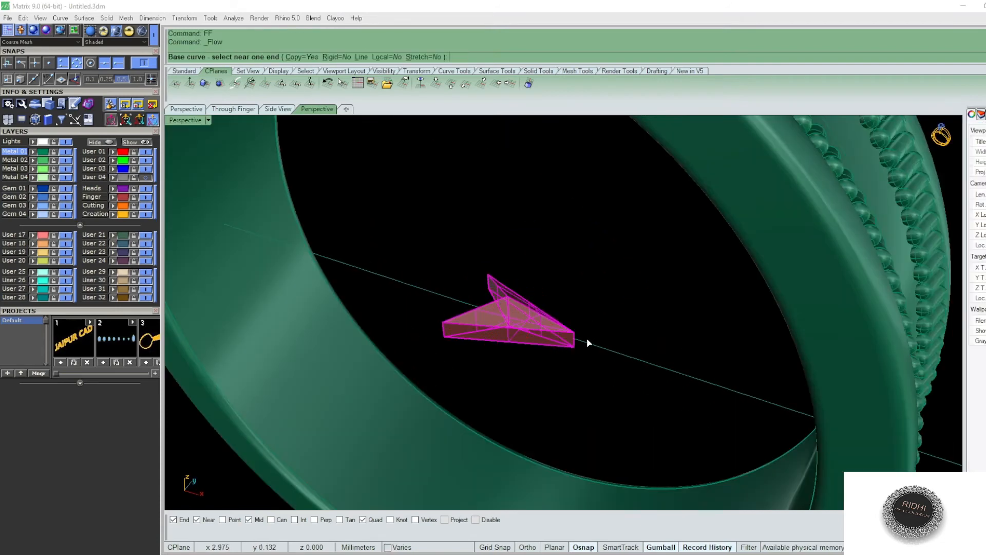
{"action": "left_click", "coordinate": [585, 341]}
{"action": "scroll", "coordinate": [616, 323], "scroll_direction": "down", "scroll_amount": 5}
{"action": "scroll", "coordinate": [667, 298], "scroll_direction": "up", "scroll_amount": 3}
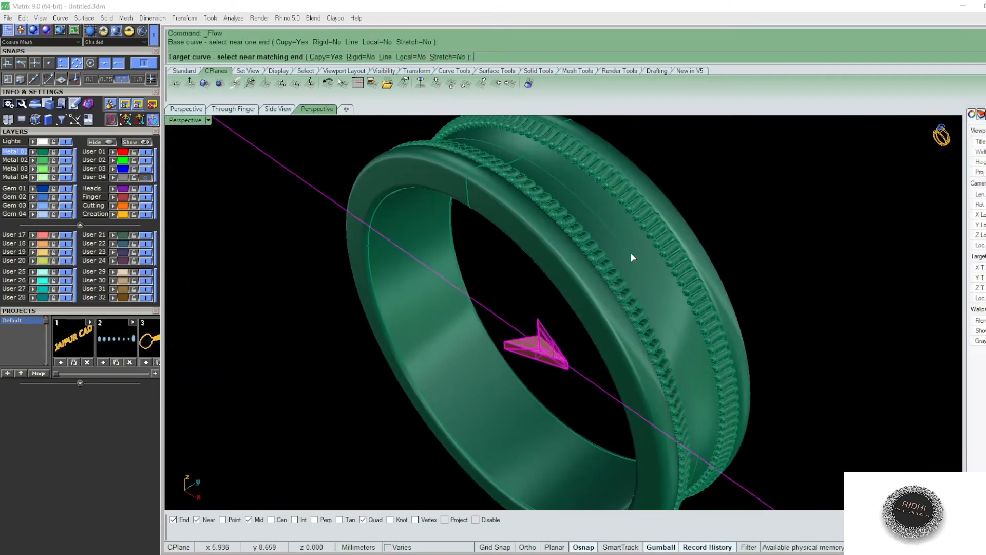
{"action": "left_click", "coordinate": [631, 253]}
{"action": "right_click_drag", "start_coordinate": [629, 255], "coordinate": [665, 219]}
{"action": "scroll", "coordinate": [528, 313], "scroll_direction": "down", "scroll_amount": 4}
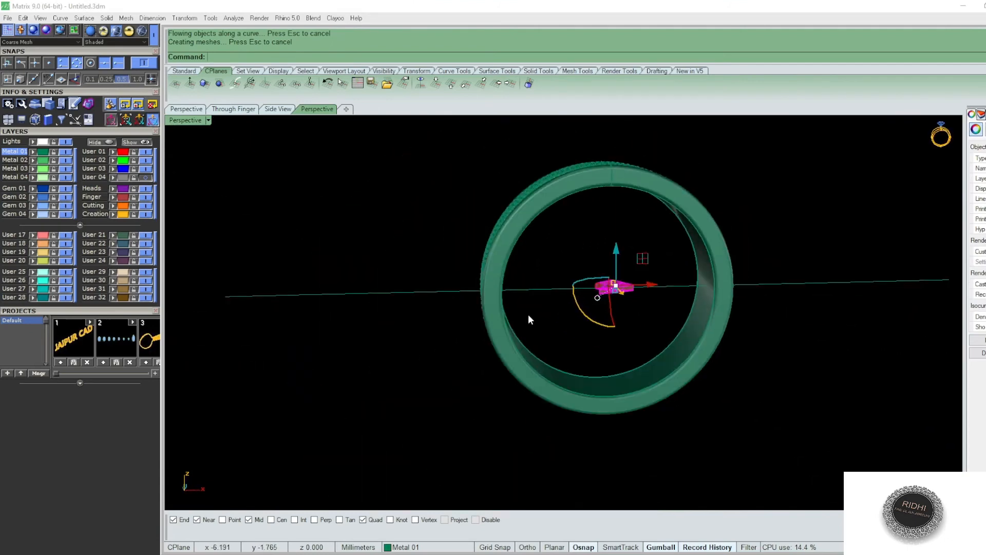
{"action": "right_click_drag", "start_coordinate": [528, 313], "coordinate": [530, 199]}
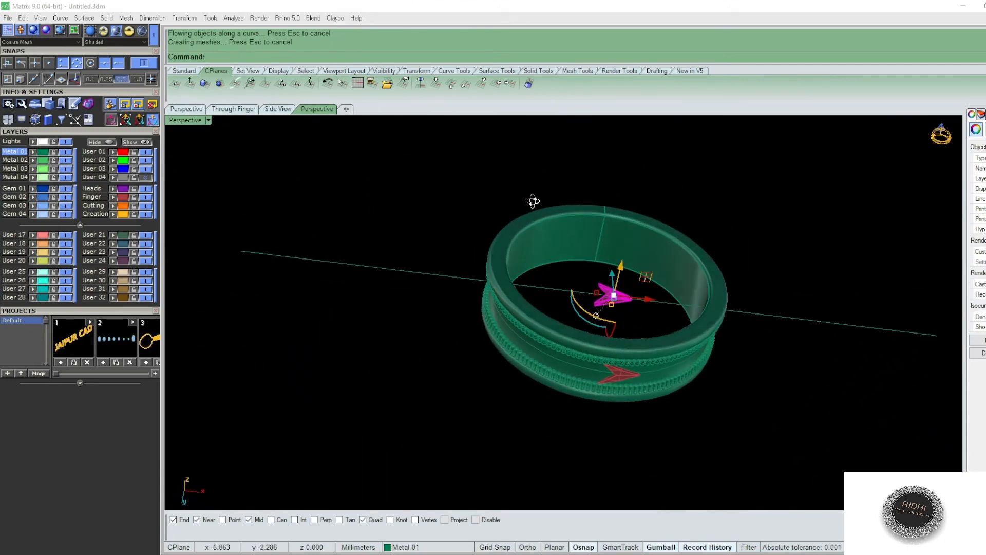
{"action": "scroll", "coordinate": [648, 362], "scroll_direction": "up", "scroll_amount": 5}
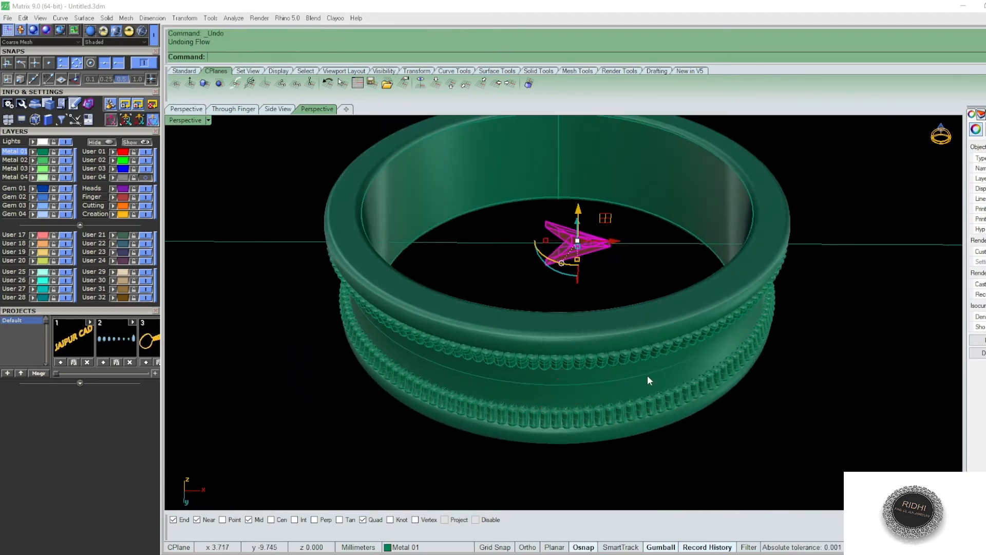
Step: Rotate the extracted ring curve about the ring's centre in the front view so its seam faces the opposite side
{"action": "left_click", "coordinate": [648, 376]}
{"action": "key", "text": "ctrl+F2"}
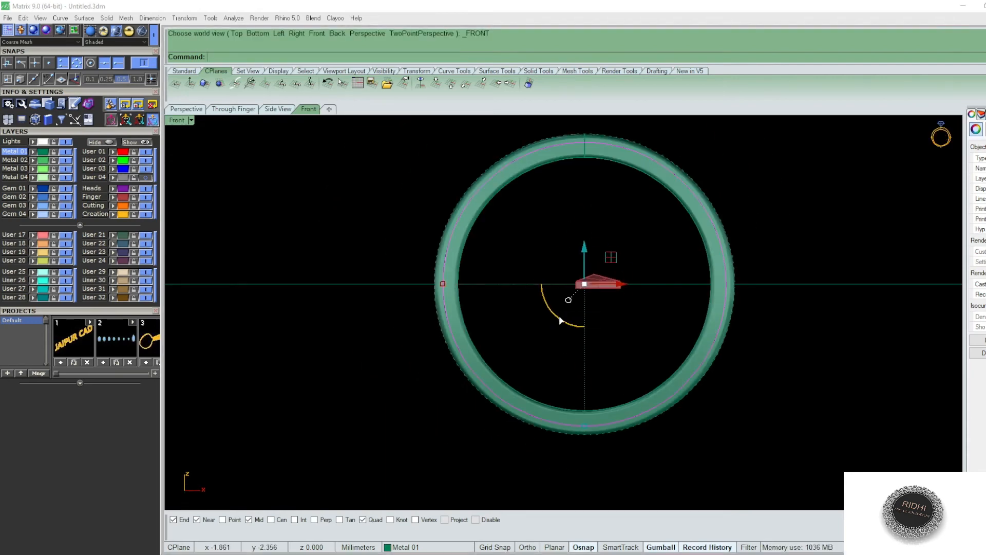
{"action": "key", "text": "Return"}
{"action": "left_click", "coordinate": [602, 348]}
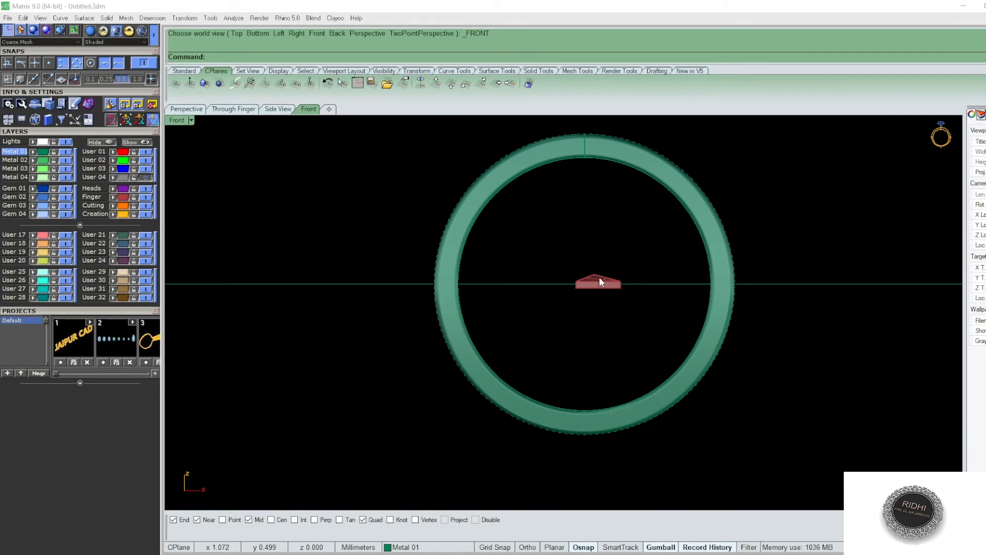
Step: Flow a copy of both arrowhead halves from the straight line onto the rotated ring curve, without stretching or rigid mode
{"action": "scroll", "coordinate": [600, 280], "scroll_direction": "up", "scroll_amount": 3}
{"action": "left_click", "coordinate": [604, 280]}
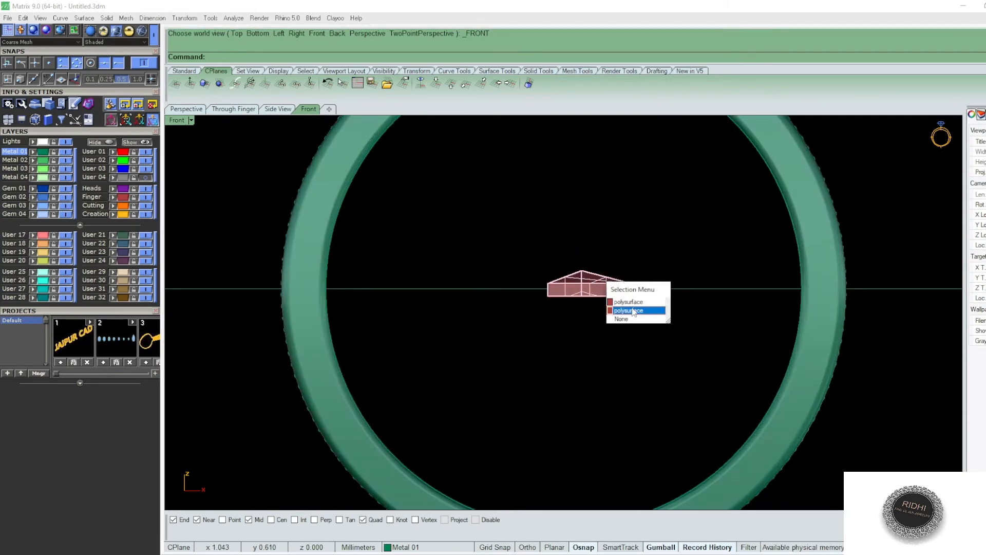
{"action": "left_click", "coordinate": [634, 311]}
{"action": "left_click_drag", "start_coordinate": [679, 364], "coordinate": [679, 363]}
{"action": "key", "text": "ctrl+F4"}
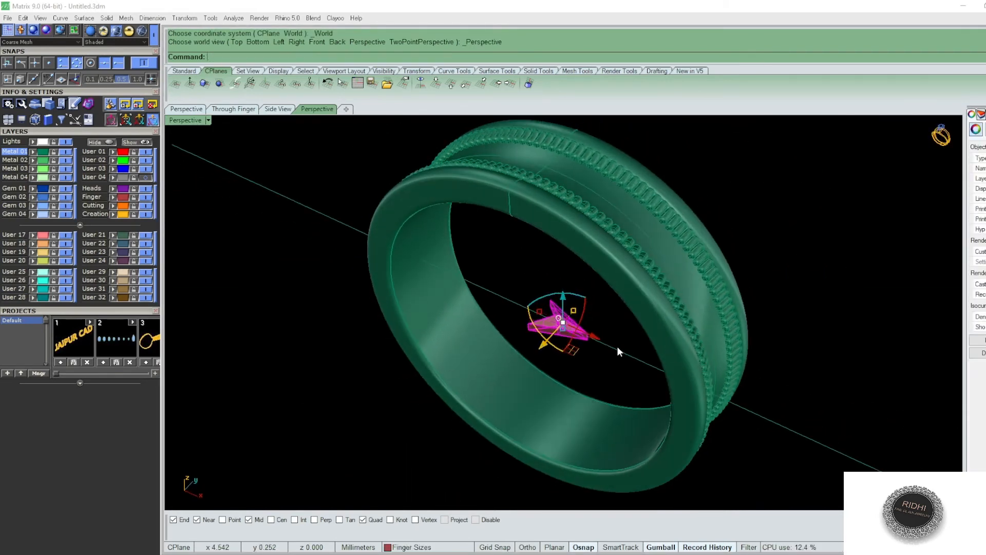
{"action": "type", "text": "FF"}
{"action": "key", "text": "Return"}
{"action": "left_click", "coordinate": [616, 351]}
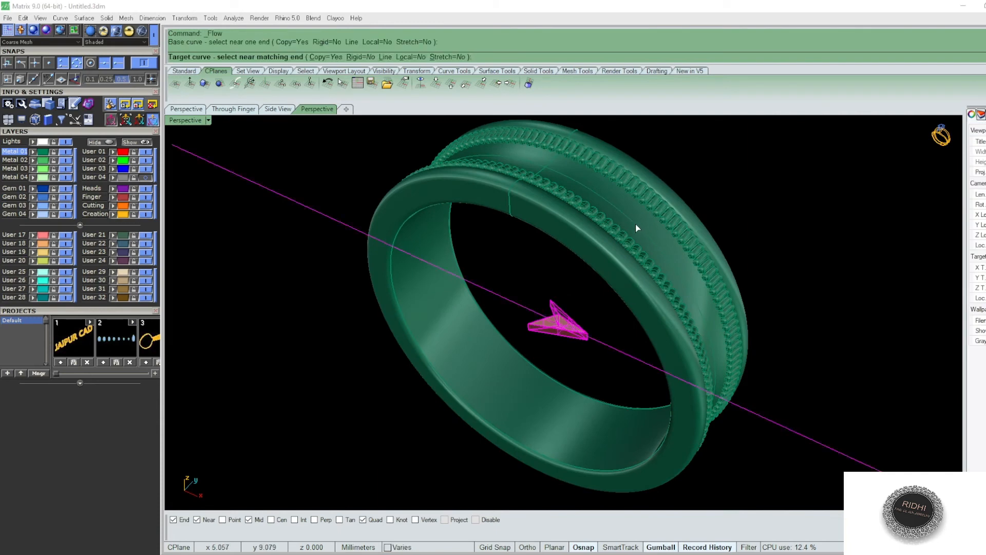
{"action": "left_click", "coordinate": [636, 224]}
{"action": "right_click_drag", "start_coordinate": [537, 164], "coordinate": [551, 208]}
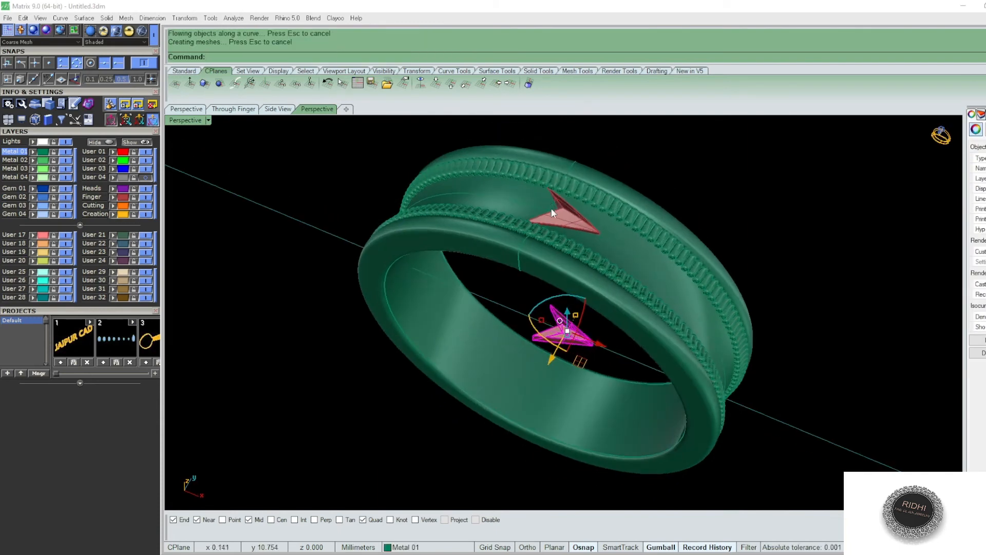
Step: Set up a polar array of the two flowed arrowhead halves around centre 0 with 50 items over 360 degrees
{"action": "scroll", "coordinate": [551, 209], "scroll_direction": "up", "scroll_amount": 7}
{"action": "left_click", "coordinate": [576, 216]}
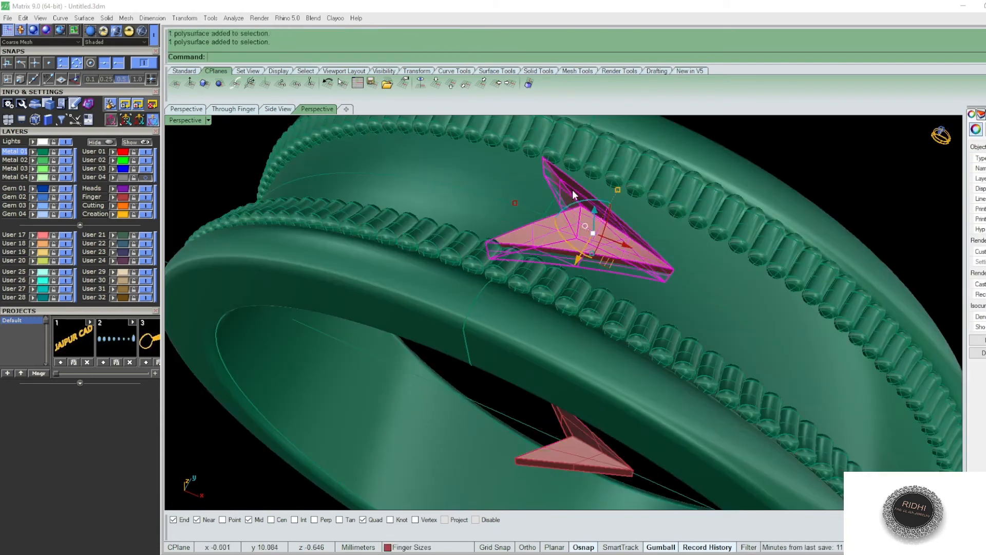
{"action": "key", "text": "ctrl+F2"}
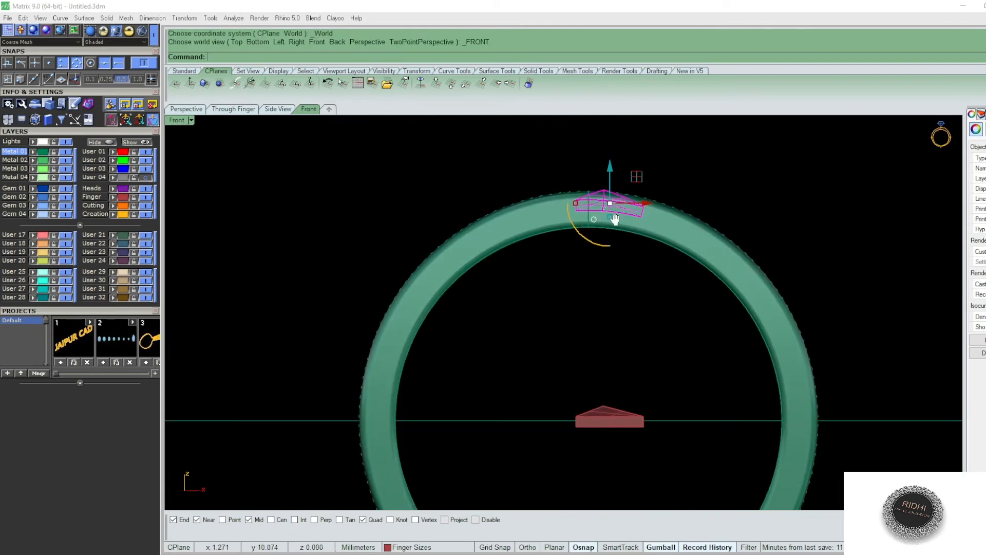
{"action": "scroll", "coordinate": [614, 220], "scroll_direction": "up", "scroll_amount": 4}
{"action": "type", "text": "ap"}
{"action": "key", "text": "Return"}
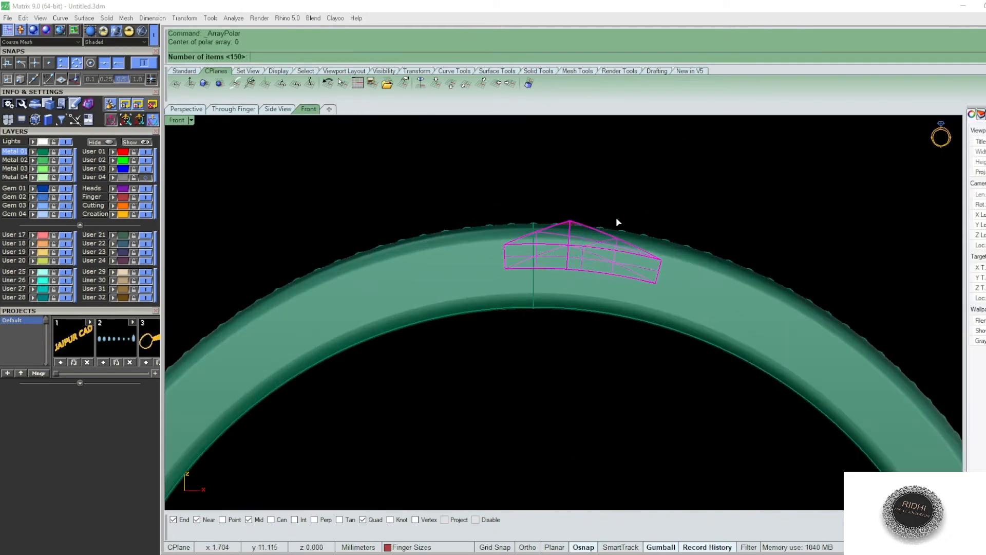
{"action": "key", "text": "Return"}
{"action": "key", "text": "Return"}
{"action": "scroll", "coordinate": [614, 224], "scroll_direction": "down", "scroll_amount": 6}
{"action": "mouse_move", "coordinate": [672, 269]}
{"action": "right_mouse_down"}
{"action": "mouse_move", "coordinate": [638, 216]}
{"action": "mouse_move", "coordinate": [673, 270]}
{"action": "right_mouse_up"}
{"action": "key", "text": "ctrl+F4"}
{"action": "scroll", "coordinate": [577, 320], "scroll_direction": "up", "scroll_amount": 4}
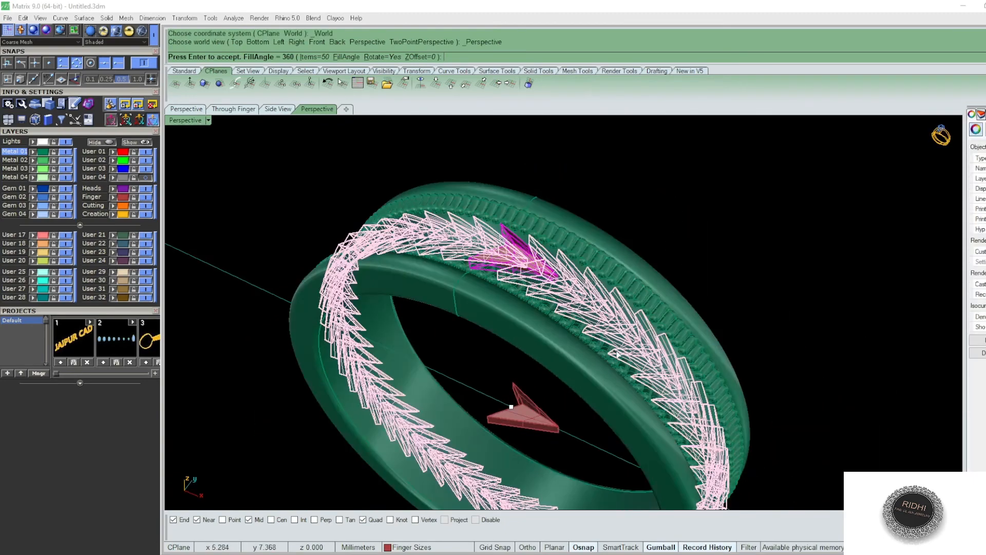
Step: Set the polar array to 40 items and accept it
{"action": "right_click_drag", "start_coordinate": [617, 354], "coordinate": [514, 314]}
{"action": "scroll", "coordinate": [513, 314], "scroll_direction": "up", "scroll_amount": 5}
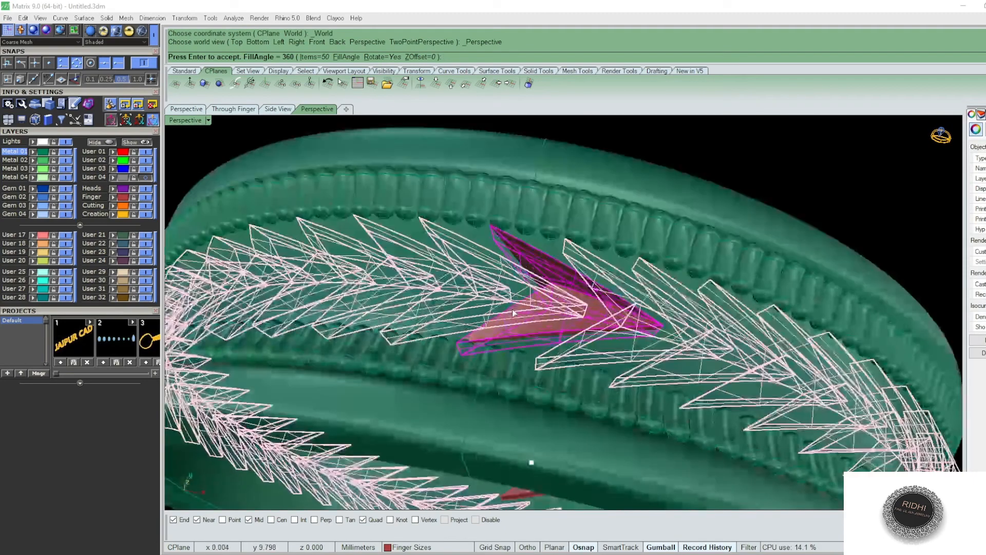
{"action": "left_click", "coordinate": [321, 57]}
{"action": "type", "text": "40"}
{"action": "key", "text": "Return"}
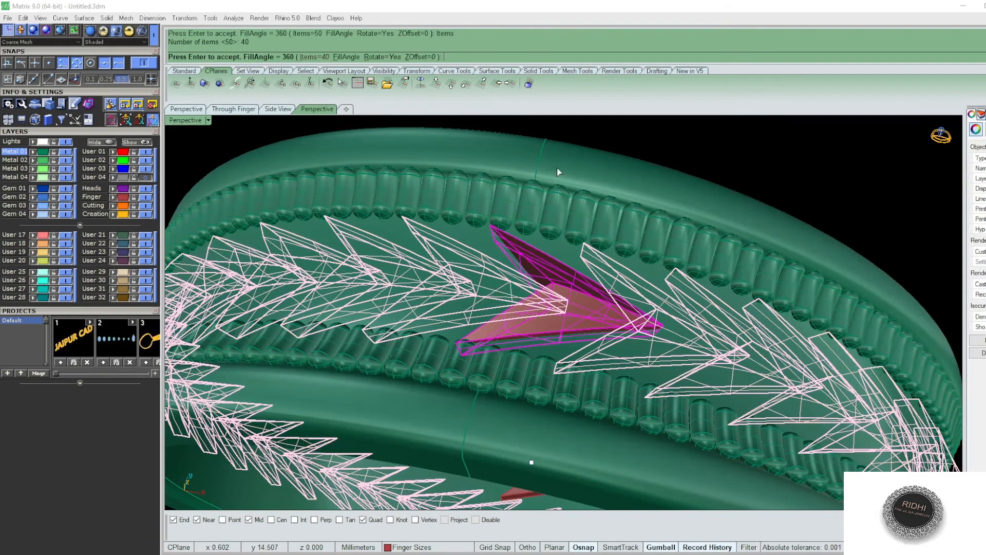
{"action": "scroll", "coordinate": [593, 220], "scroll_direction": "down", "scroll_amount": 6}
{"action": "key", "text": "Return"}
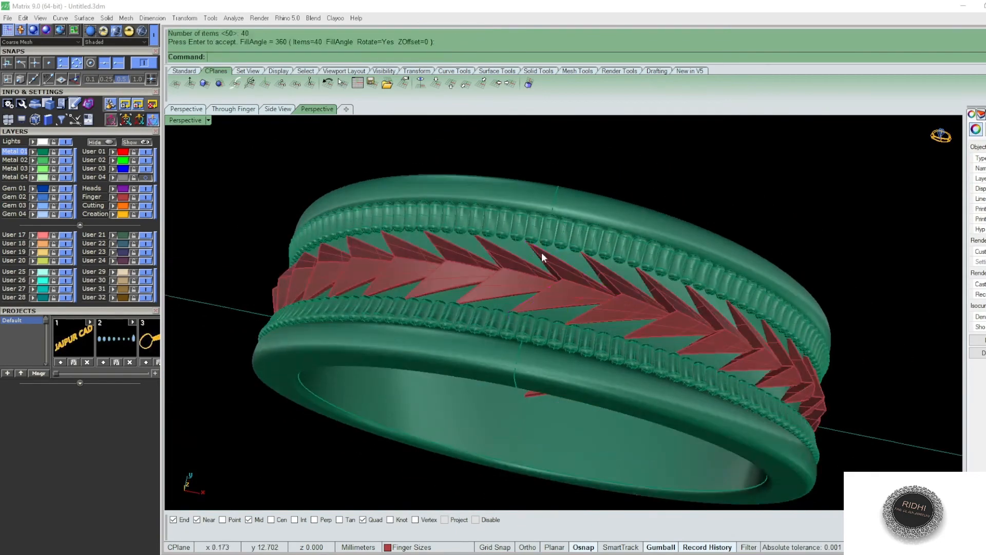
{"action": "key", "text": "Escape"}
Step: Preview the arrowhead pattern around the band in WireRender shading
{"action": "right_click_drag", "start_coordinate": [541, 251], "coordinate": [594, 352]}
{"action": "type", "text": "SH"}
{"action": "key", "text": "Return"}
{"action": "scroll", "coordinate": [573, 262], "scroll_direction": "up", "scroll_amount": 4}
{"action": "scroll", "coordinate": [579, 395], "scroll_direction": "up", "scroll_amount": 4}
Step: Group the two halves of the original arrowhead at the ring's centre
{"action": "left_click", "coordinate": [579, 393]}
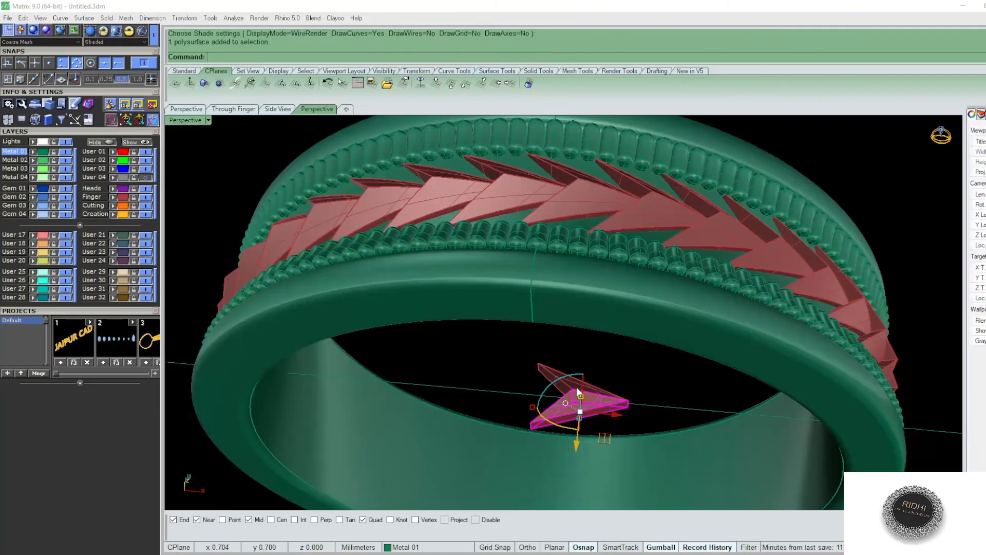
{"action": "scroll", "coordinate": [581, 424], "scroll_direction": "down", "scroll_amount": 1}
{"action": "scroll", "coordinate": [589, 368], "scroll_direction": "up", "scroll_amount": 4}
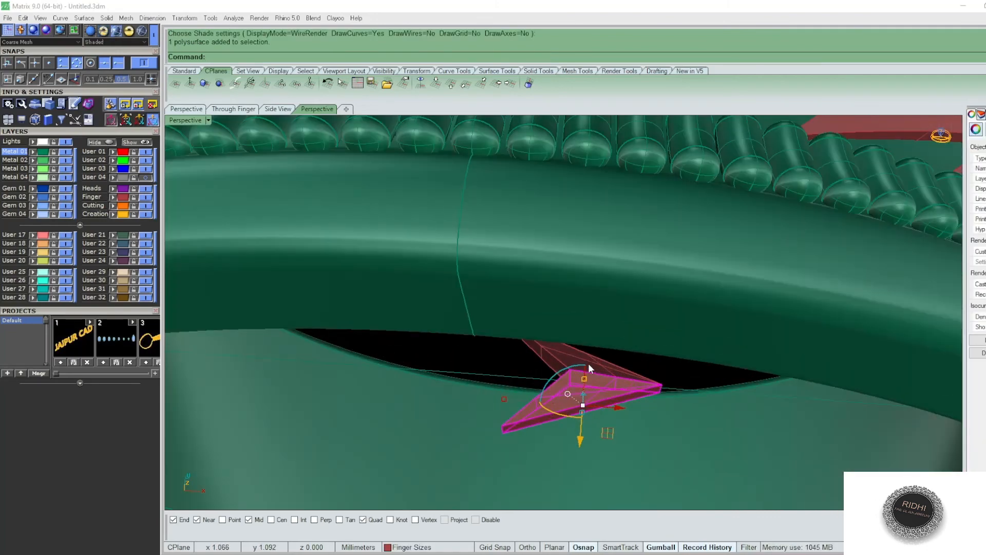
{"action": "left_click", "coordinate": [588, 363], "text": "shift"}
{"action": "type", "text": "g"}
{"action": "key", "text": "Return"}
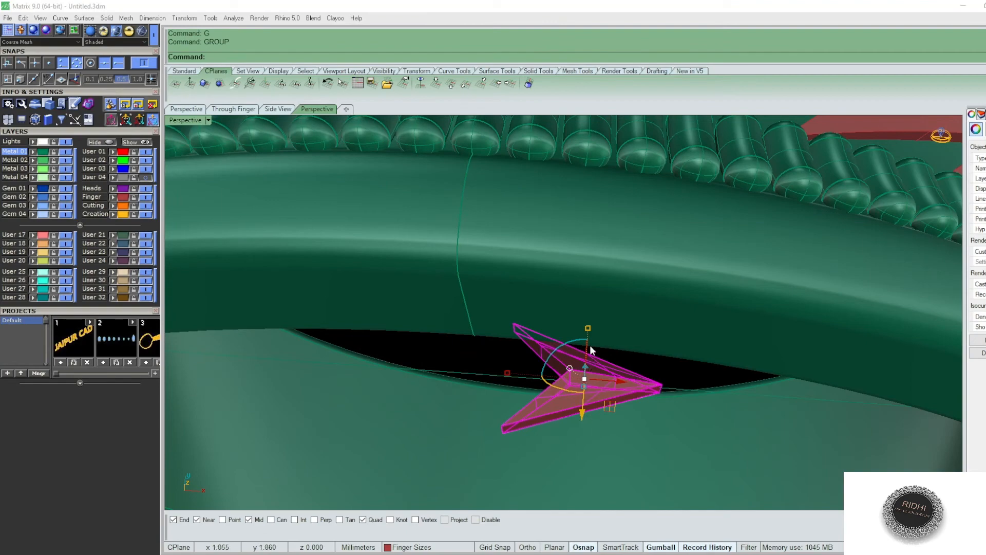
Step: Widen the grouped source arrowhead slightly across the band so the arrayed copies update with it
{"action": "left_click_drag", "start_coordinate": [589, 334], "coordinate": [589, 321]}
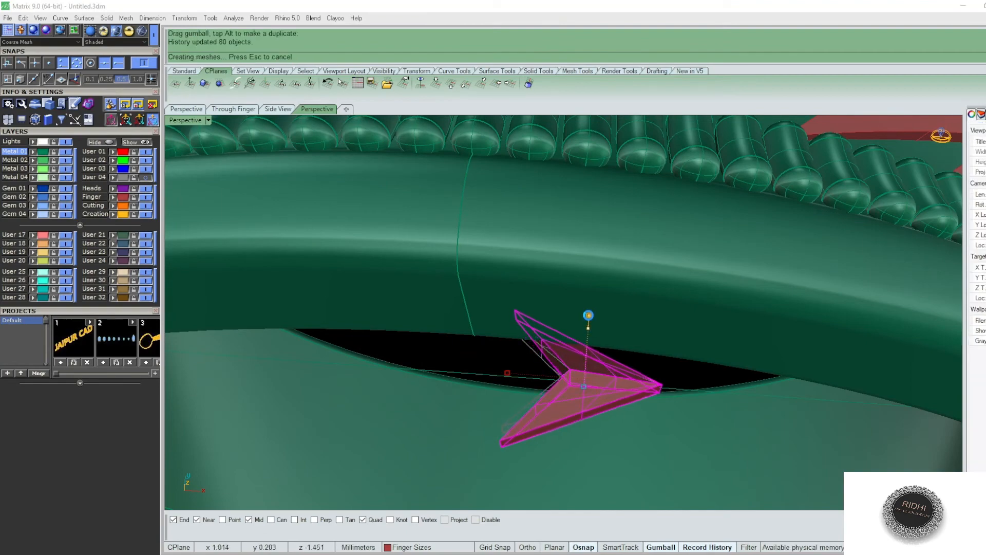
{"action": "scroll", "coordinate": [633, 280], "scroll_direction": "down", "scroll_amount": 5}
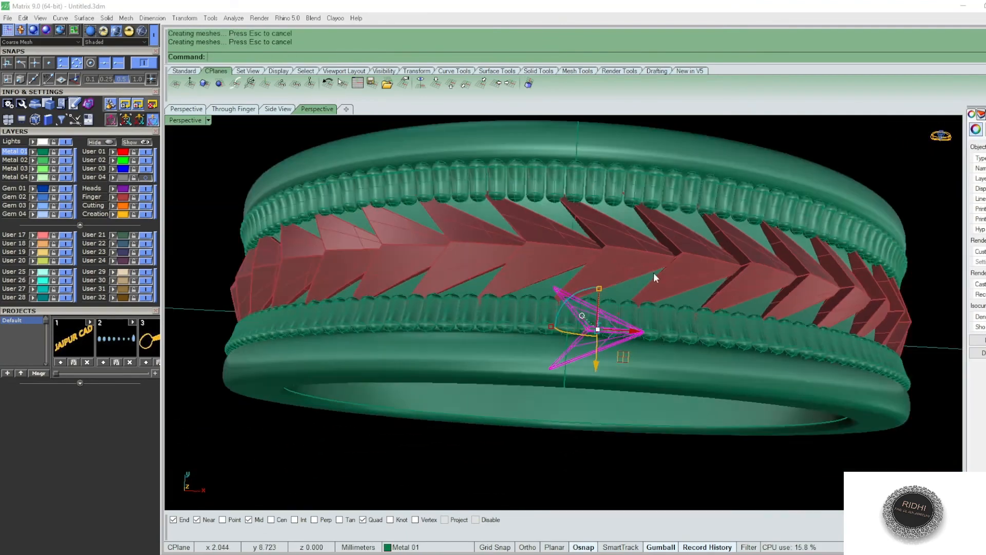
{"action": "right_click_drag", "start_coordinate": [624, 350], "coordinate": [633, 325]}
Step: Try shortening the source arrowhead along the straight line
{"action": "left_click_drag", "start_coordinate": [551, 383], "coordinate": [564, 382]}
{"action": "right_click_drag", "start_coordinate": [649, 335], "coordinate": [646, 326]}
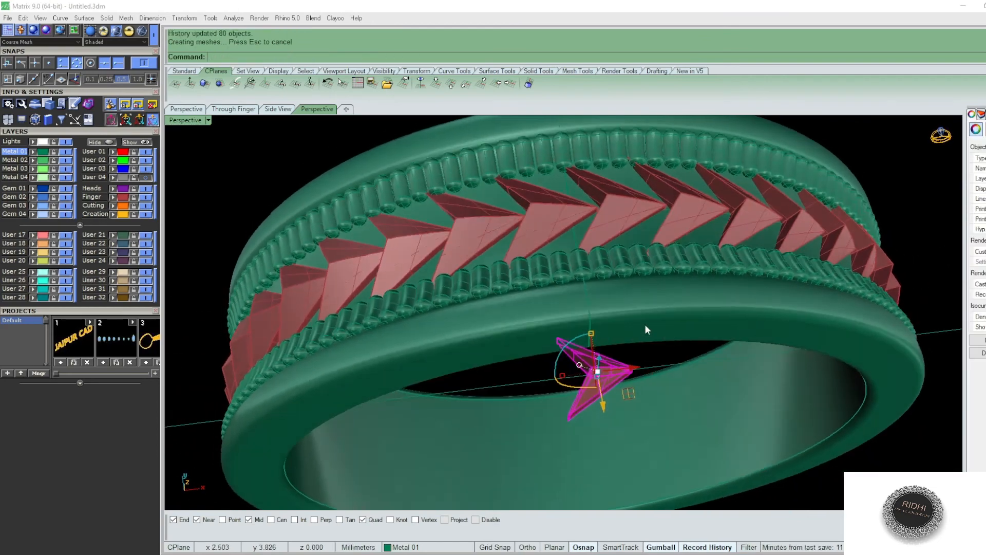
{"action": "key", "text": "ctrl+z"}
Step: Stretch the source arrowhead slightly longer along the straight line
{"action": "left_click_drag", "start_coordinate": [552, 377], "coordinate": [540, 380]}
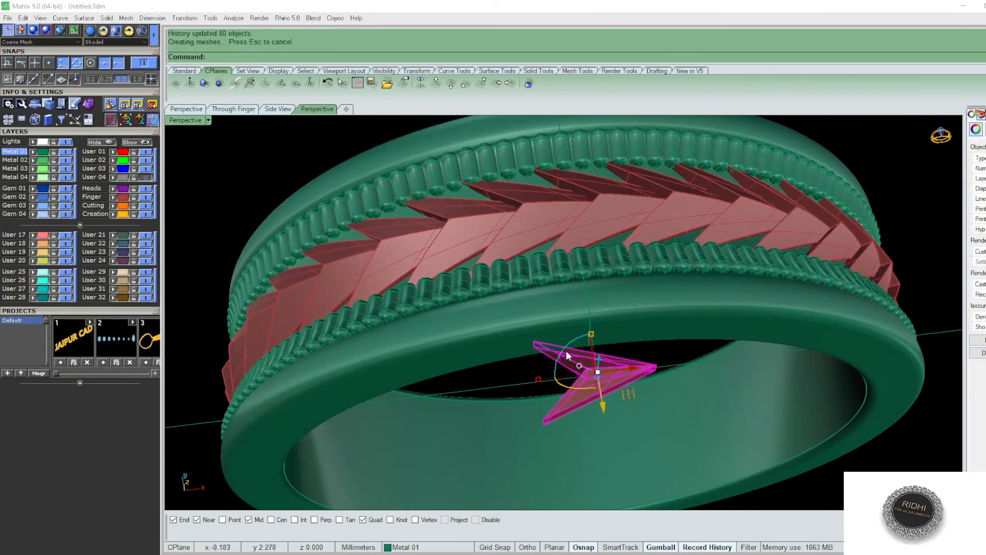
{"action": "mouse_move", "coordinate": [566, 352]}
{"action": "right_mouse_down"}
{"action": "mouse_move", "coordinate": [565, 373]}
{"action": "mouse_move", "coordinate": [571, 358]}
{"action": "right_mouse_up"}
Step: Try stretching the source arrowhead even longer so the arrayed copies overlap more
{"action": "left_click_drag", "start_coordinate": [539, 375], "coordinate": [523, 377]}
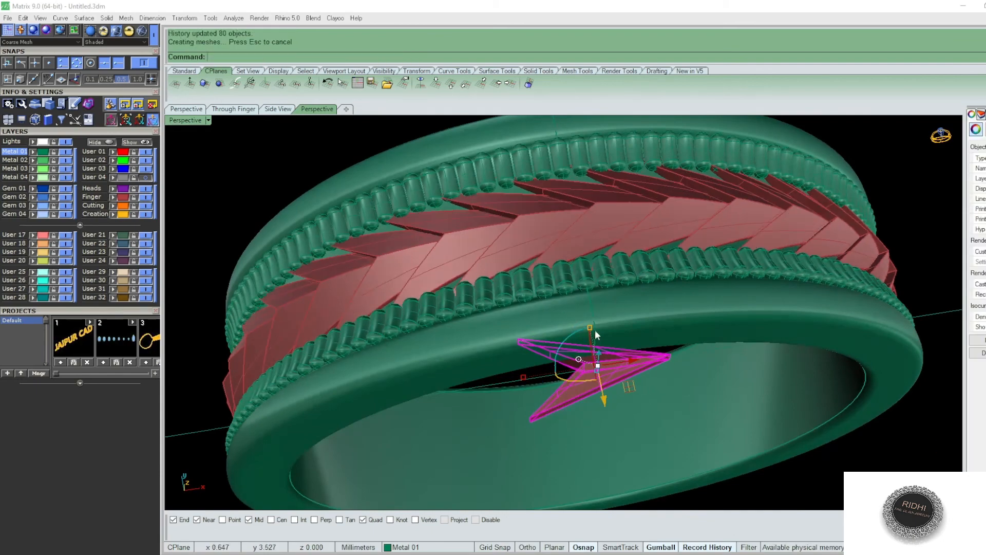
{"action": "mouse_move", "coordinate": [595, 330]}
{"action": "right_mouse_down"}
{"action": "mouse_move", "coordinate": [588, 349]}
{"action": "mouse_move", "coordinate": [584, 327]}
{"action": "mouse_move", "coordinate": [603, 319]}
{"action": "right_mouse_up"}
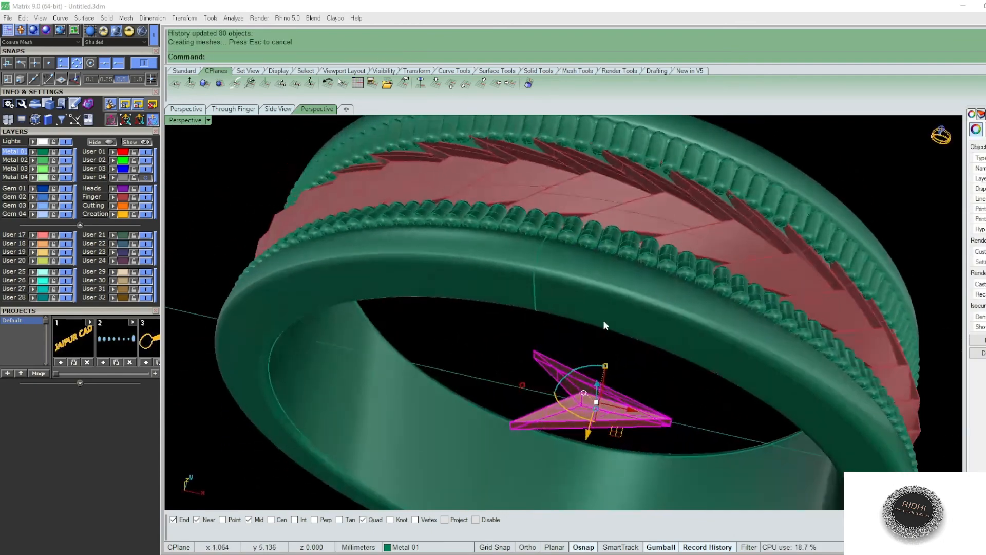
{"action": "key", "text": "ctrl+z"}
{"action": "scroll", "coordinate": [612, 326], "scroll_direction": "down", "scroll_amount": 5}
{"action": "scroll", "coordinate": [643, 295], "scroll_direction": "up", "scroll_amount": 5}
Step: Inspect the adjusted arrowheads from several angles, using the WireRender shade preview
{"action": "right_click_drag", "start_coordinate": [644, 295], "coordinate": [700, 276]}
{"action": "key", "text": "Escape"}
{"action": "key", "text": "ctrl+h"}
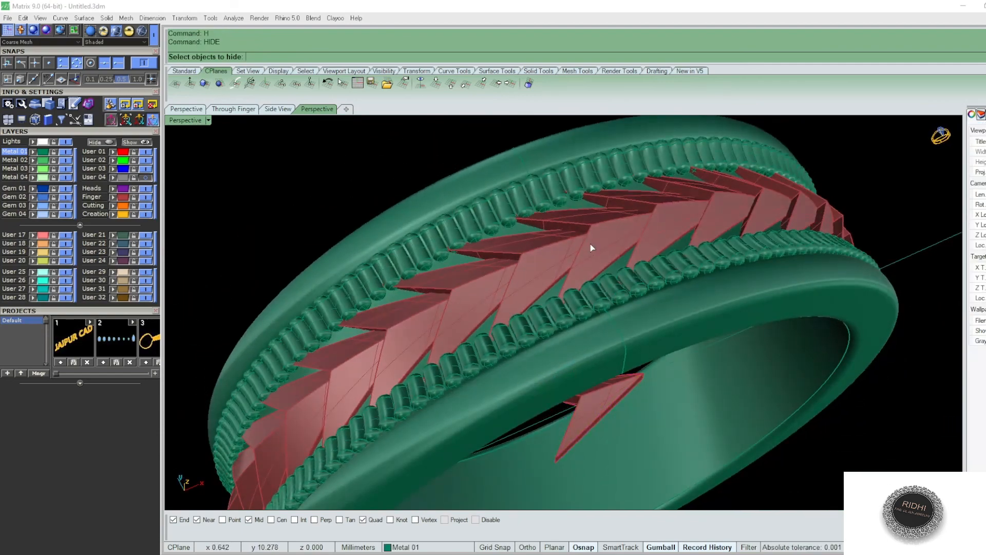
{"action": "scroll", "coordinate": [616, 267], "scroll_direction": "down", "scroll_amount": 5}
{"action": "type", "text": "SH"}
{"action": "key", "text": "Return"}
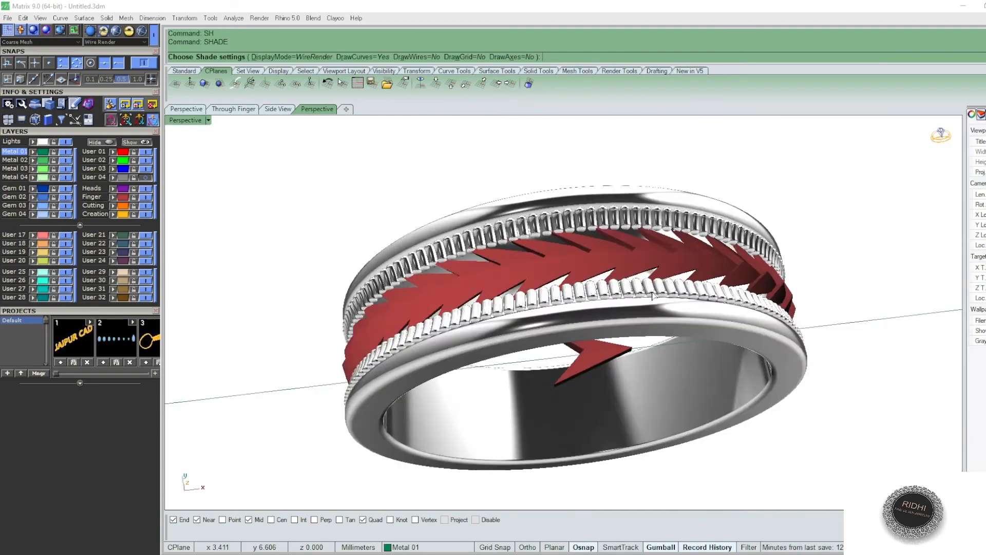
{"action": "right_click_drag", "start_coordinate": [652, 291], "coordinate": [649, 352]}
{"action": "key", "text": "Escape"}
Step: Transfer the source arrowhead and the straight base line to the hidden User 04 layer
{"action": "left_click_drag", "start_coordinate": [643, 356], "coordinate": [610, 392]}
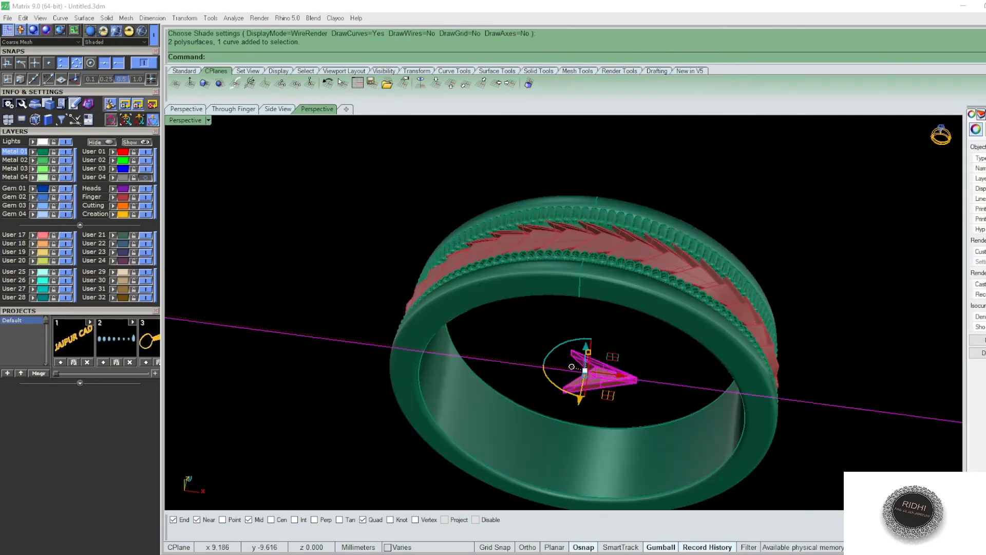
{"action": "left_click", "coordinate": [111, 177]}
{"action": "scroll", "coordinate": [644, 299], "scroll_direction": "down", "scroll_amount": 6}
{"action": "right_click_drag", "start_coordinate": [644, 299], "coordinate": [618, 301]}
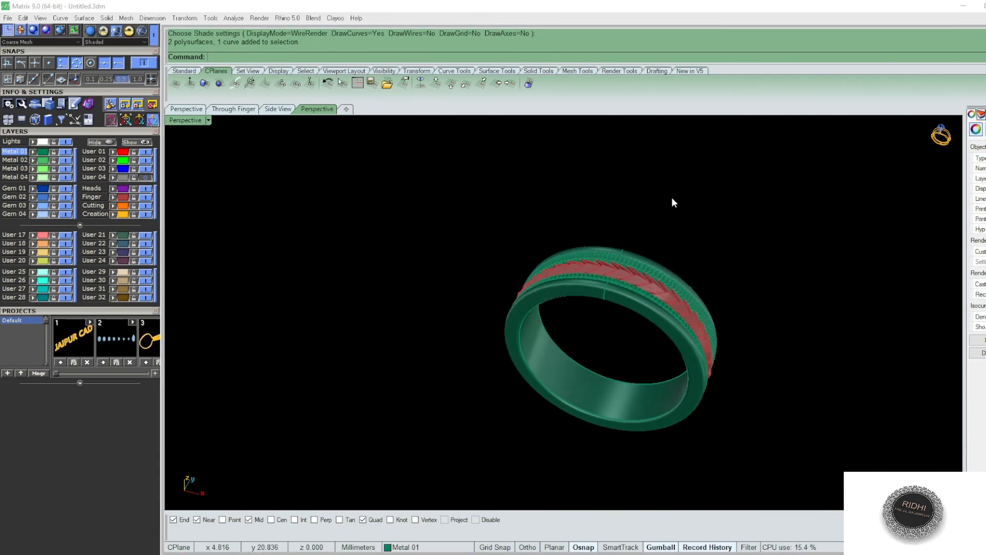
Step: Select the whole ring model and assign it to the Finger layer so every part shares one colour
{"action": "key", "text": "ctrl+a"}
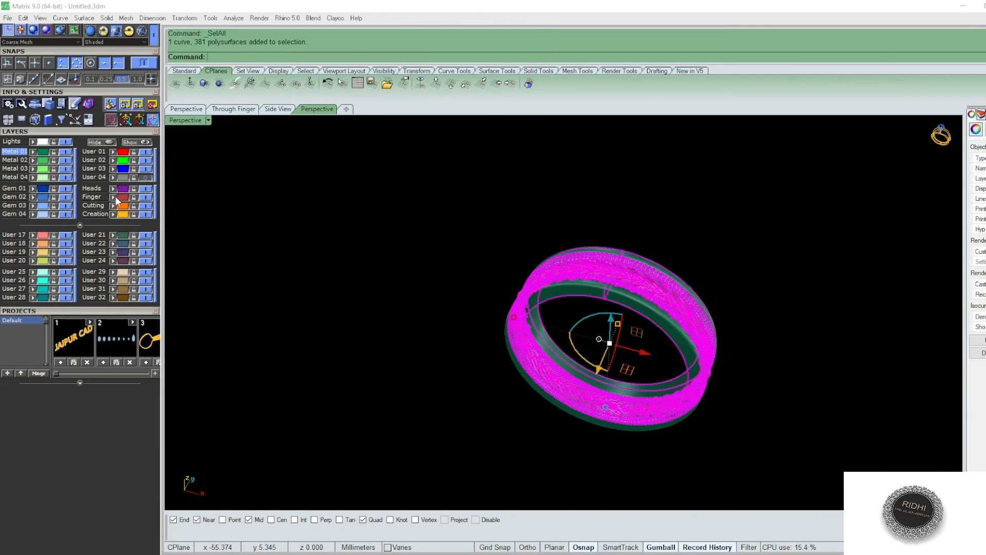
{"action": "left_click", "coordinate": [579, 190]}
{"action": "right_click_drag", "start_coordinate": [694, 205], "coordinate": [708, 248]}
{"action": "scroll", "coordinate": [677, 292], "scroll_direction": "up", "scroll_amount": 8}
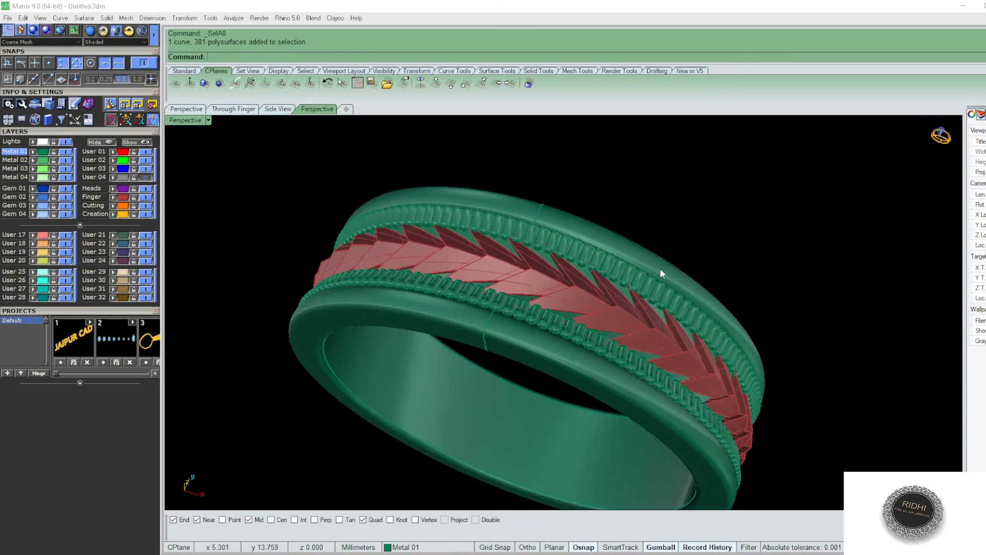
{"action": "key", "text": "ctrl+a"}
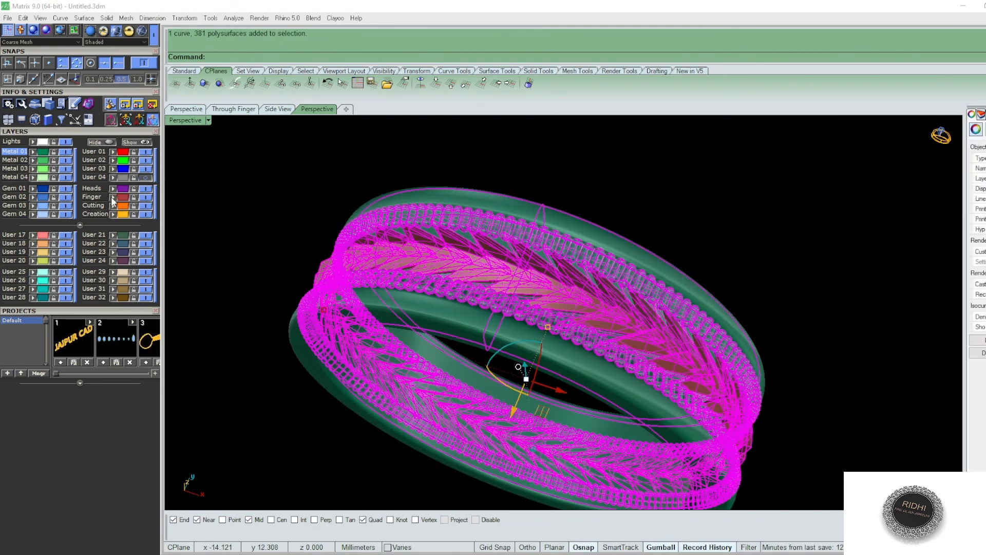
{"action": "left_click", "coordinate": [112, 197]}
{"action": "left_click", "coordinate": [556, 180]}
Step: Inspect the single-coloured ring and its overlapping arrowheads from several angles in the WireRender shade preview
{"action": "type", "text": "SH"}
{"action": "key", "text": "Return"}
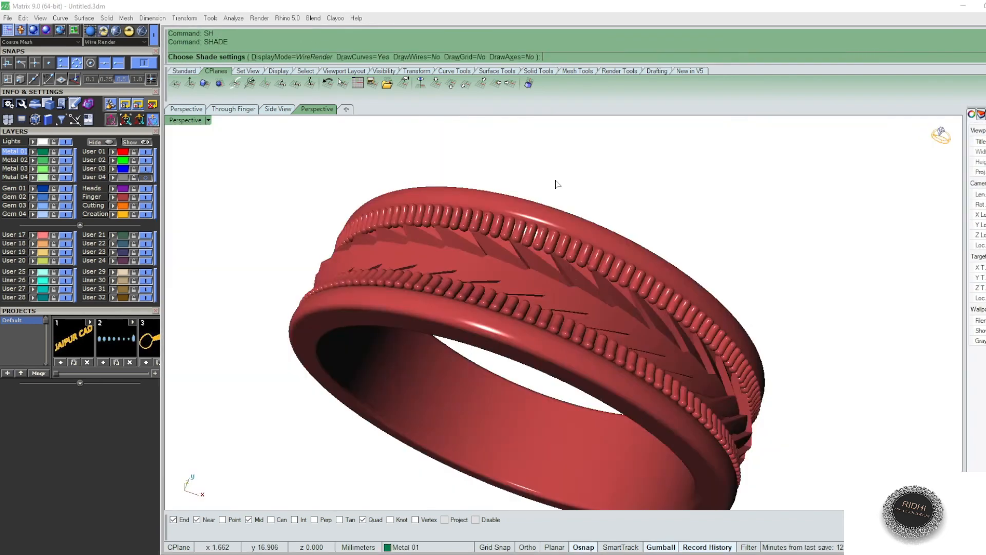
{"action": "scroll", "coordinate": [556, 184], "scroll_direction": "down", "scroll_amount": 6}
{"action": "right_click_drag", "start_coordinate": [732, 316], "coordinate": [610, 257]}
{"action": "scroll", "coordinate": [565, 260], "scroll_direction": "up", "scroll_amount": 6}
{"action": "right_click_drag", "start_coordinate": [609, 292], "coordinate": [631, 308]}
{"action": "scroll", "coordinate": [562, 294], "scroll_direction": "up", "scroll_amount": 6}
{"action": "key", "text": "Escape"}
Step: Try shifting one arrowhead pair sideways across the band, and undo the move
{"action": "left_click", "coordinate": [562, 294]}
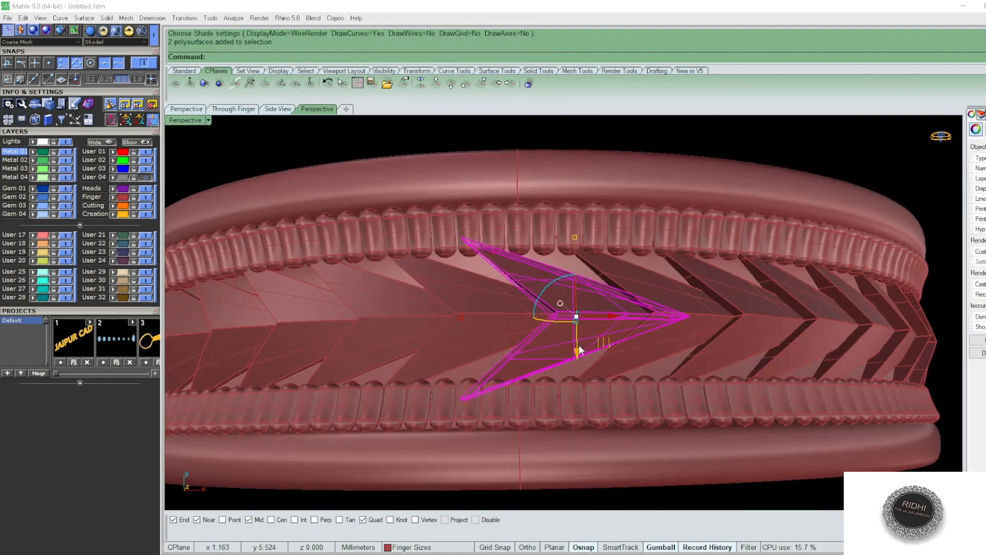
{"action": "left_click_drag", "start_coordinate": [576, 348], "coordinate": [581, 358]}
{"action": "key", "text": "ctrl+z"}
Step: Assign the selected arrowhead to the white Lights layer to set it apart from the others
{"action": "scroll", "coordinate": [564, 315], "scroll_direction": "up", "scroll_amount": 8}
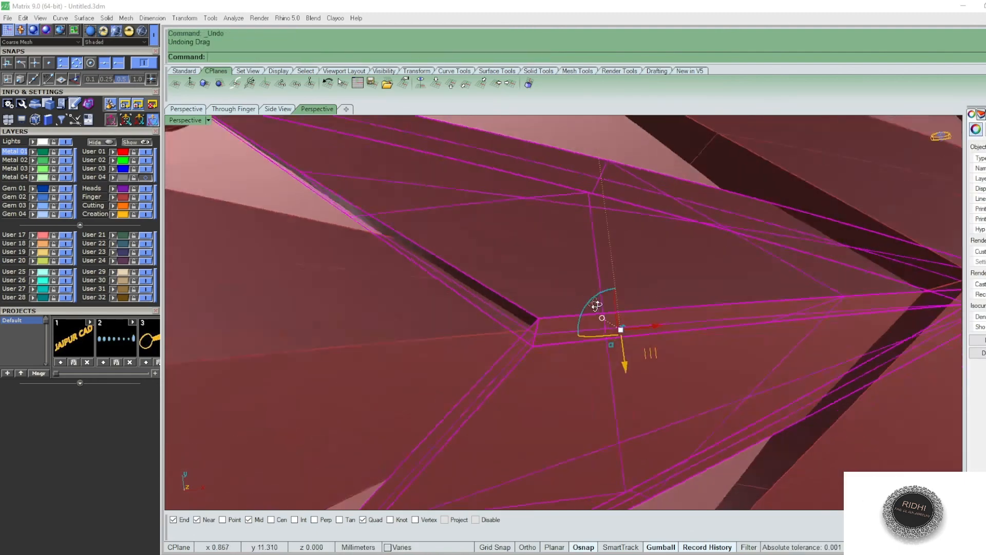
{"action": "right_click_drag", "start_coordinate": [564, 315], "coordinate": [628, 300]}
{"action": "left_click", "coordinate": [33, 142]}
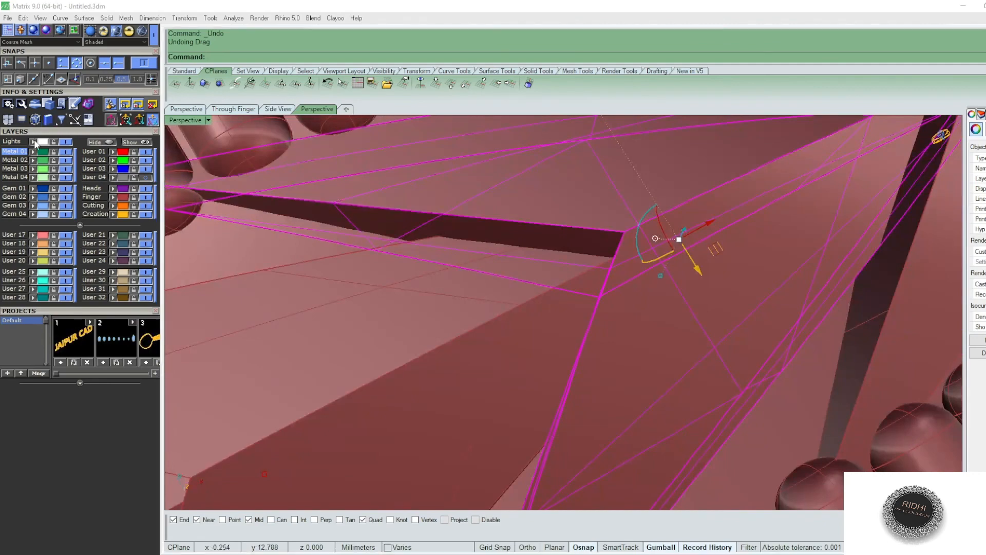
Step: Fillet the upper edges of the white arrowhead's rear V notch with a 0.1 mm radius
{"action": "scroll", "coordinate": [539, 297], "scroll_direction": "down", "scroll_amount": 7}
{"action": "right_click_drag", "start_coordinate": [540, 298], "coordinate": [623, 272]}
{"action": "key", "text": "Escape"}
{"action": "scroll", "coordinate": [560, 282], "scroll_direction": "up", "scroll_amount": 5}
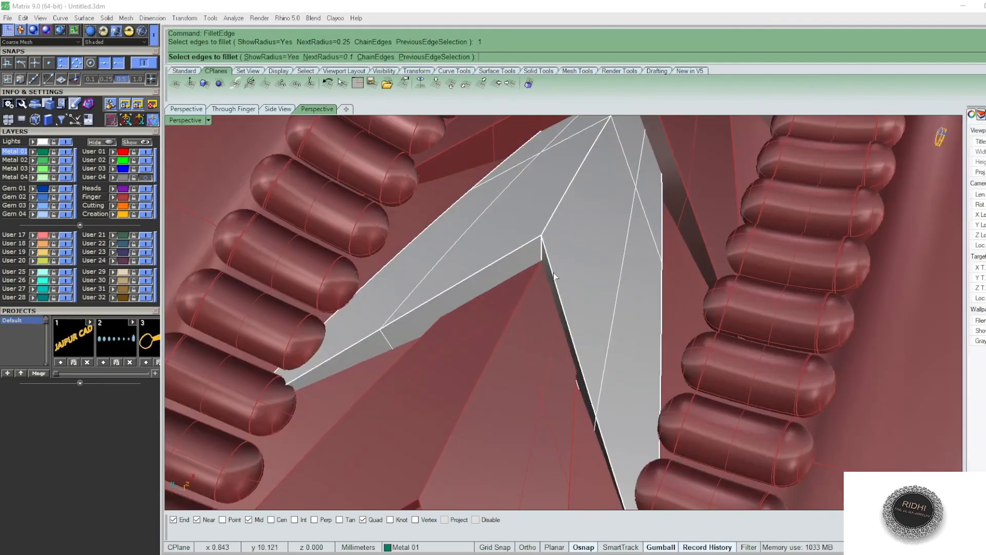
{"action": "left_click", "coordinate": [553, 276]}
{"action": "key", "text": "Return"}
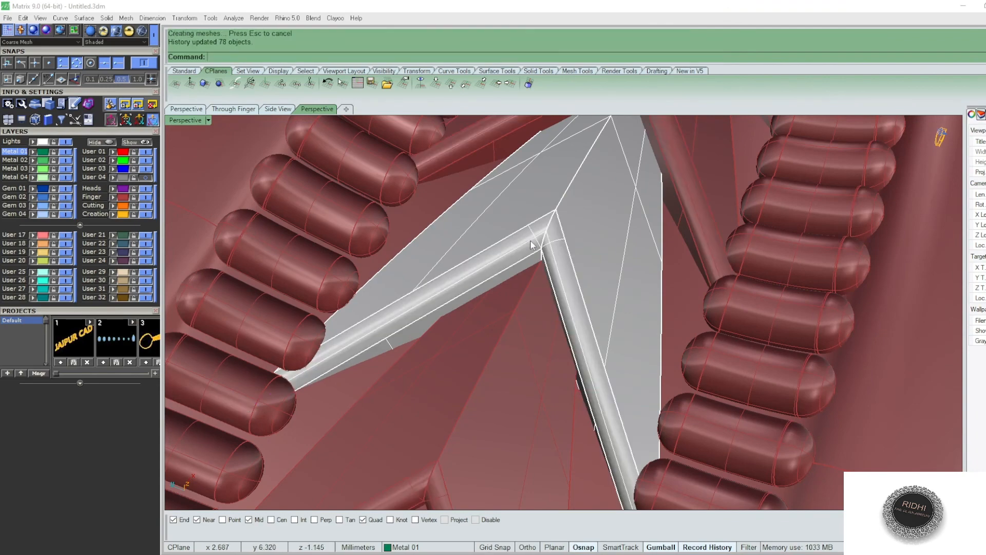
Step: Examine the rounded arrowhead edges around the band from several angles in the WireRender shade preview
{"action": "scroll", "coordinate": [590, 258], "scroll_direction": "down", "scroll_amount": 6}
{"action": "right_click_drag", "start_coordinate": [510, 277], "coordinate": [512, 276]}
{"action": "type", "text": "SH"}
{"action": "key", "text": "Return"}
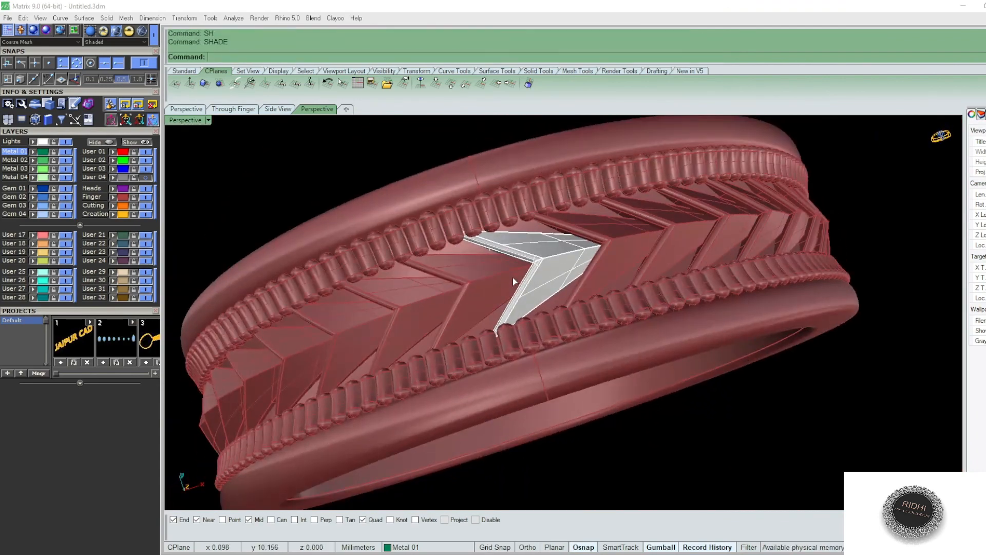
{"action": "scroll", "coordinate": [512, 277], "scroll_direction": "down", "scroll_amount": 3}
{"action": "right_click_drag", "start_coordinate": [664, 315], "coordinate": [577, 291]}
{"action": "scroll", "coordinate": [577, 291], "scroll_direction": "down", "scroll_amount": 4}
{"action": "right_click_drag", "start_coordinate": [689, 332], "coordinate": [676, 386]}
{"action": "key", "text": "Escape"}
Step: Return the white arrowhead to the Finger layer to match the rest of the ring
{"action": "scroll", "coordinate": [571, 267], "scroll_direction": "up", "scroll_amount": 10}
{"action": "left_click", "coordinate": [559, 258]}
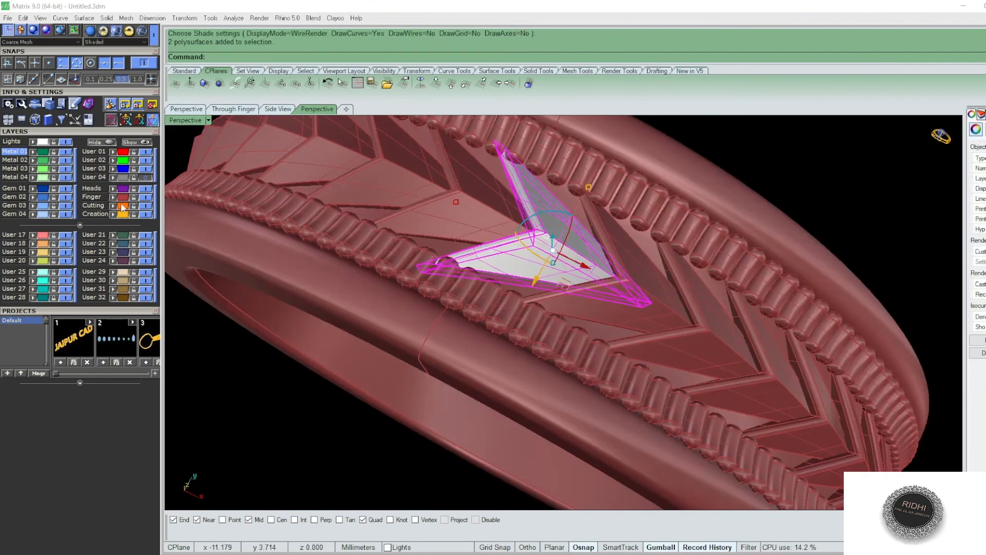
{"action": "right_click_drag", "start_coordinate": [646, 312], "coordinate": [619, 303]}
{"action": "scroll", "coordinate": [619, 303], "scroll_direction": "down", "scroll_amount": 4}
{"action": "key", "text": "Escape"}
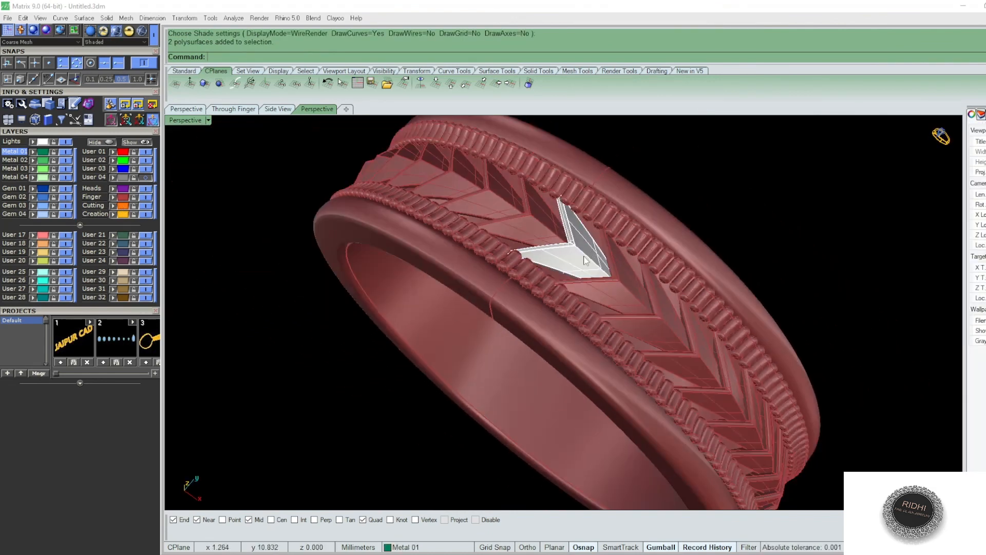
{"action": "left_click", "coordinate": [565, 262]}
{"action": "left_click", "coordinate": [112, 200]}
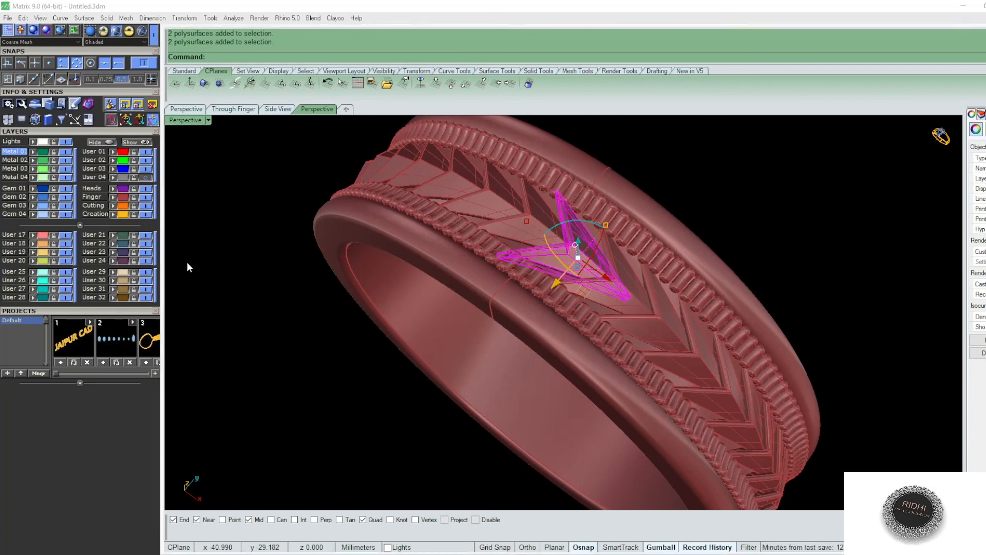
Step: Review the complete ring with its filleted arrowheads in the WireRender shade preview
{"action": "type", "text": "H"}
{"action": "key", "text": "Return"}
{"action": "scroll", "coordinate": [551, 301], "scroll_direction": "down", "scroll_amount": 5}
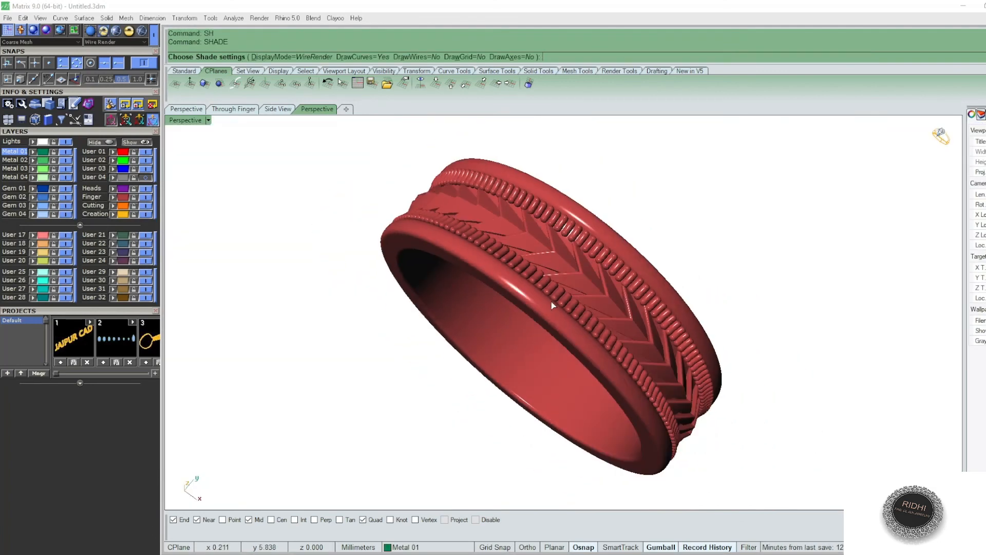
{"action": "right_click_drag", "start_coordinate": [547, 345], "coordinate": [611, 360]}
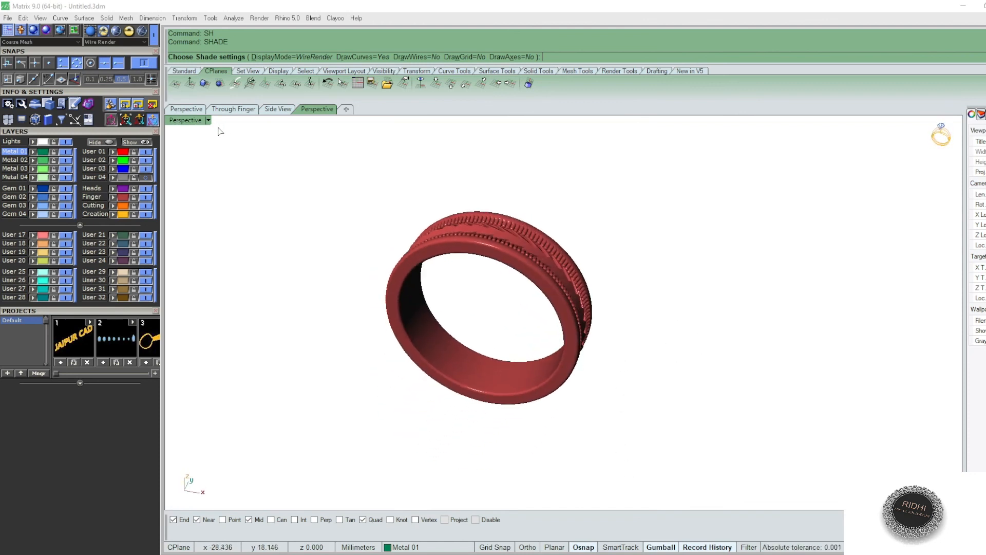
Step: Change the shade preview to the Rendered display mode, view the ring, and leave the preview
{"action": "left_click", "coordinate": [209, 121]}
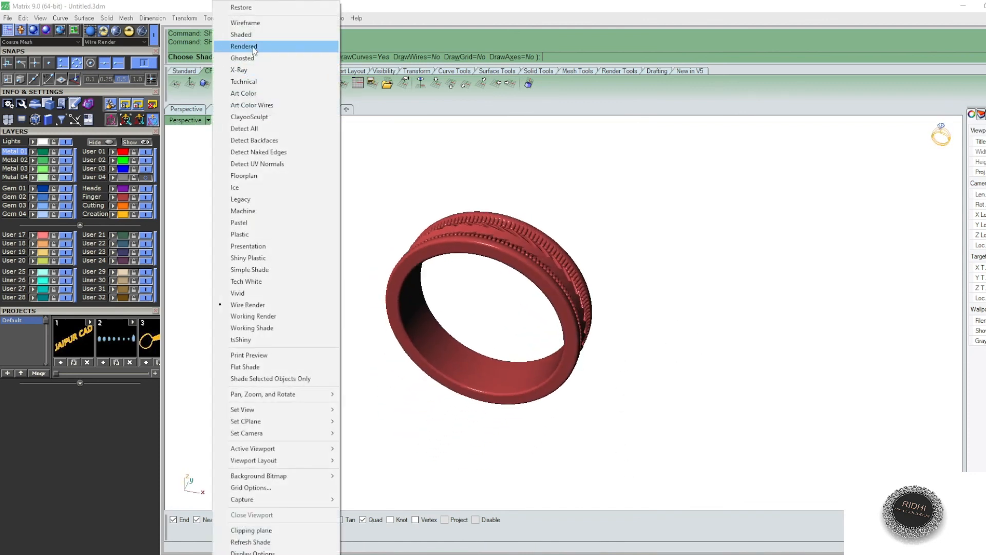
{"action": "left_click", "coordinate": [244, 46]}
{"action": "right_click_drag", "start_coordinate": [638, 264], "coordinate": [655, 273]}
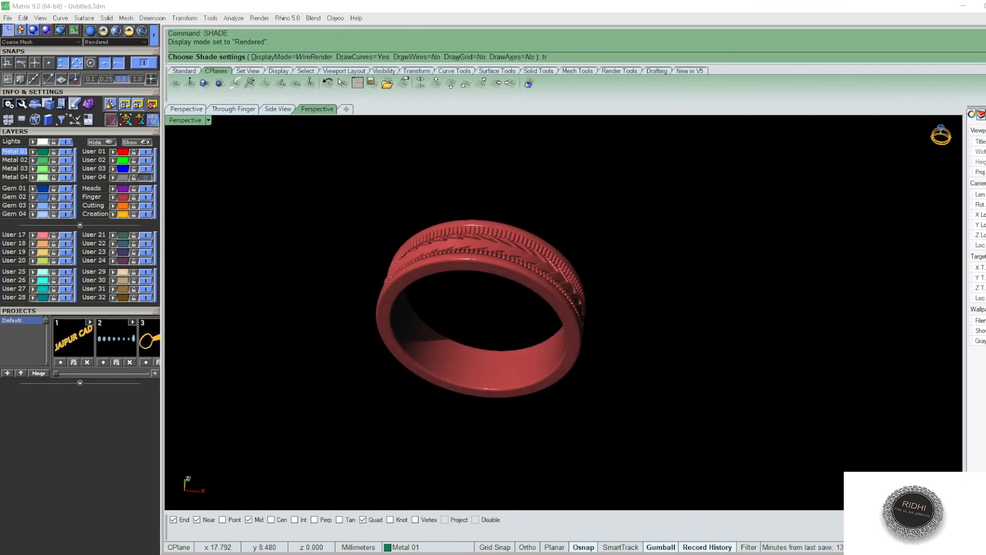
{"action": "key", "text": "Escape"}
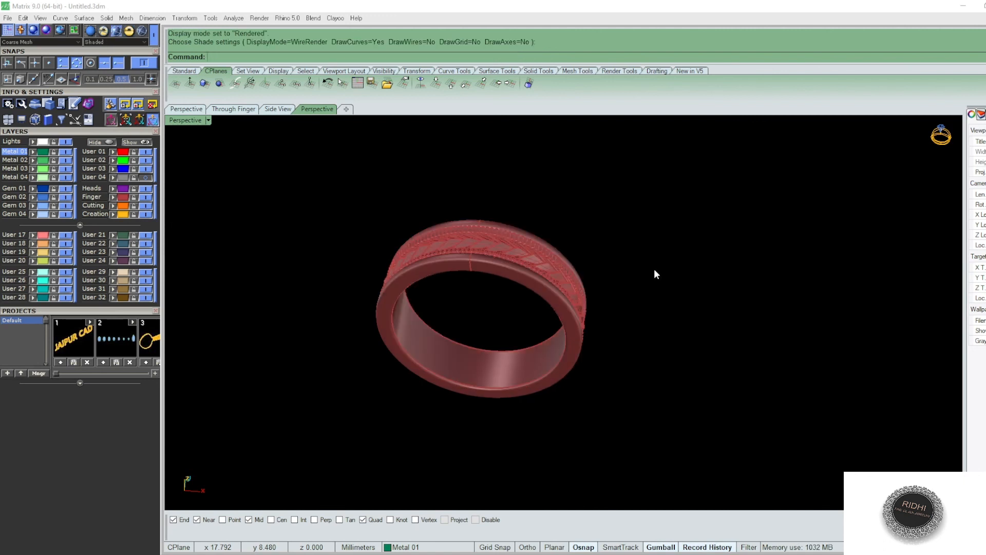